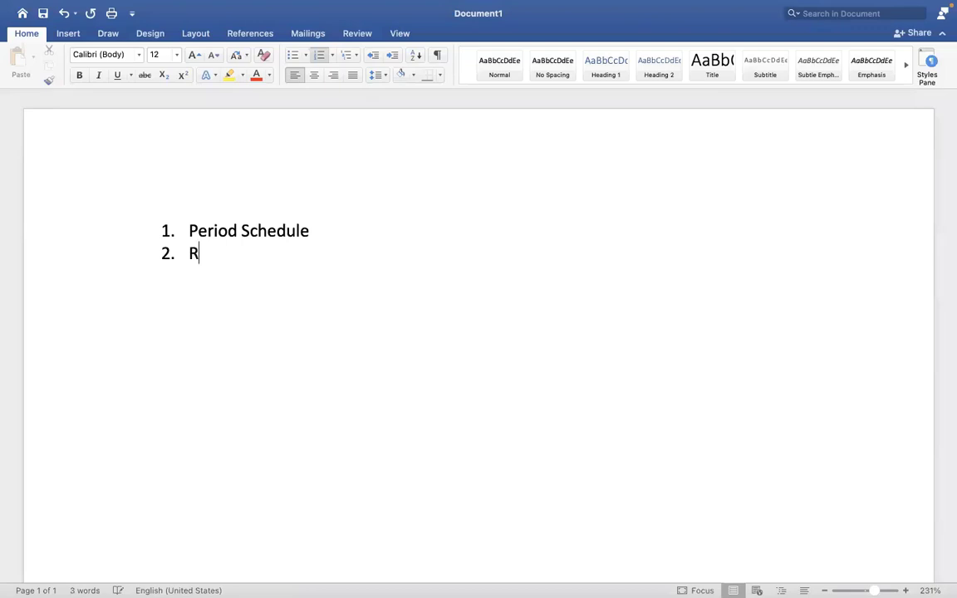
Complete the numbered list with the items Run category, Pay accumulations, Pay Group and Payment election rules.
text(gory)
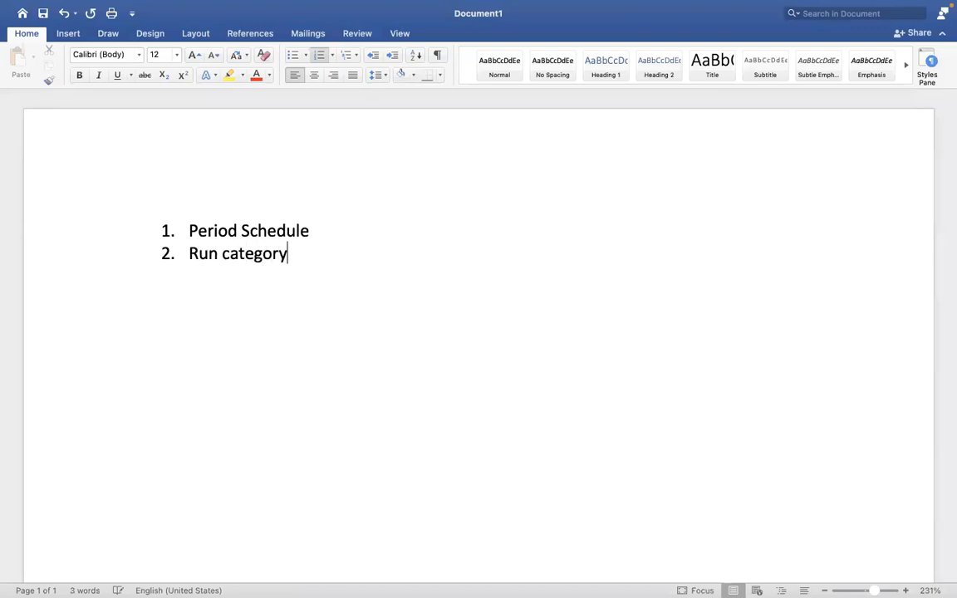
key(Return)
text(Pay accumulations)
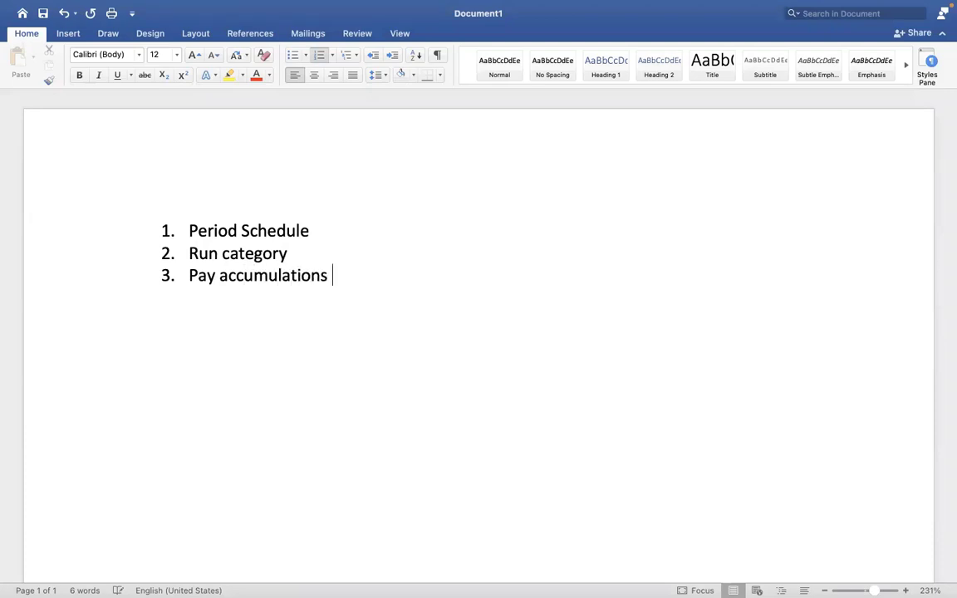
key(Return)
text(Pay Group)
key(Return)
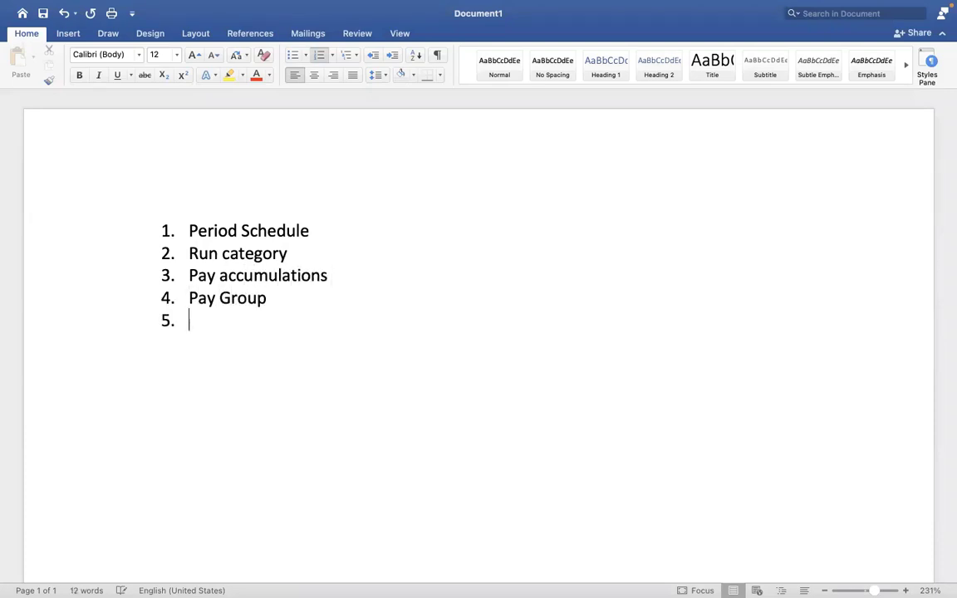
text(Payment electi)
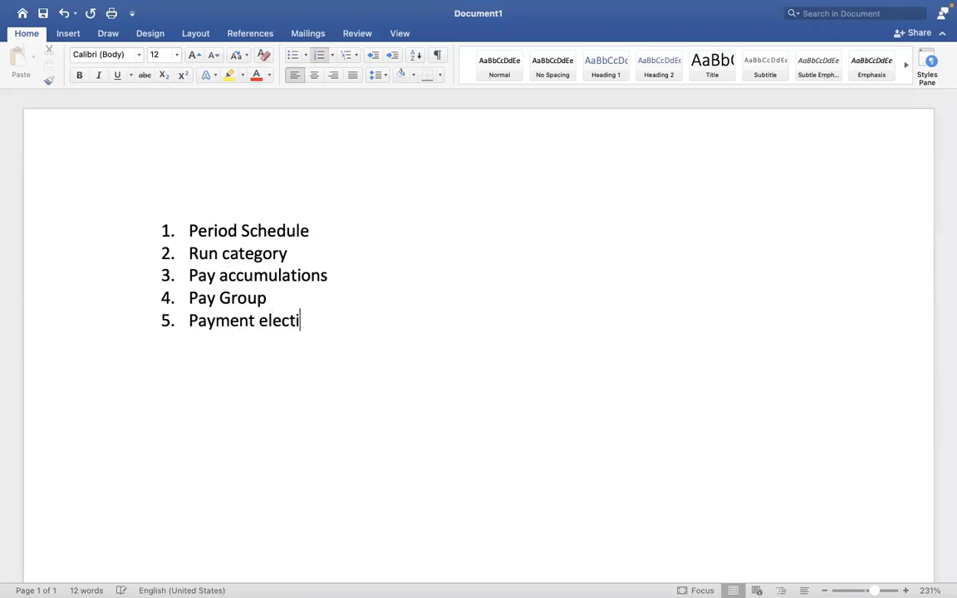
text(on rules)
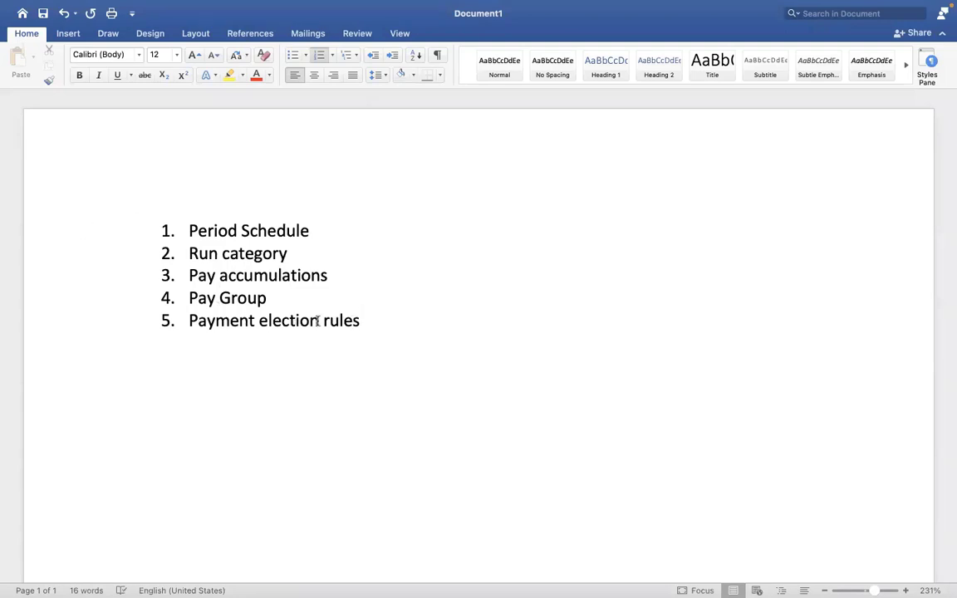
shift+click(219, 299)
shift+click(192, 300)
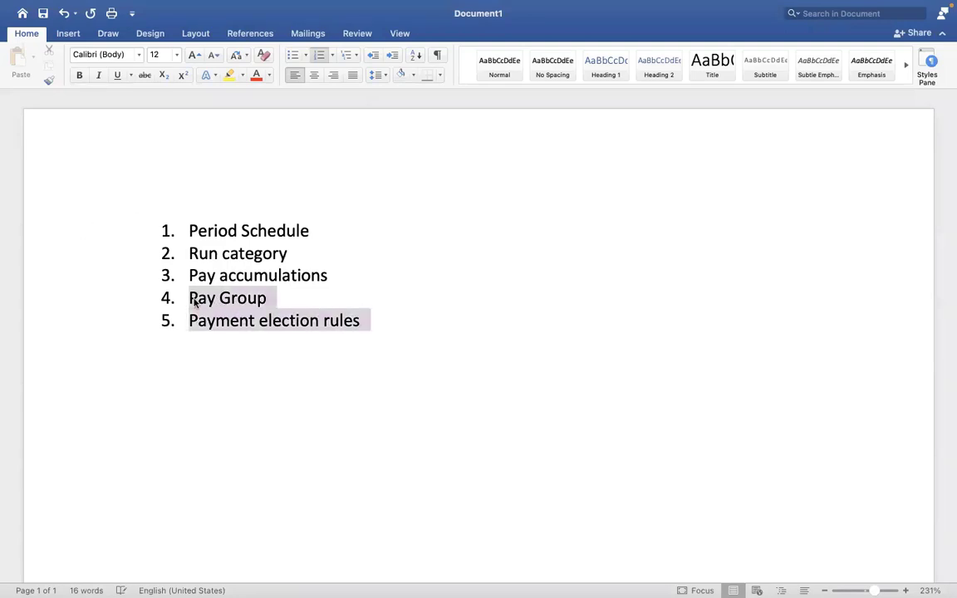
click(329, 322)
click(277, 301)
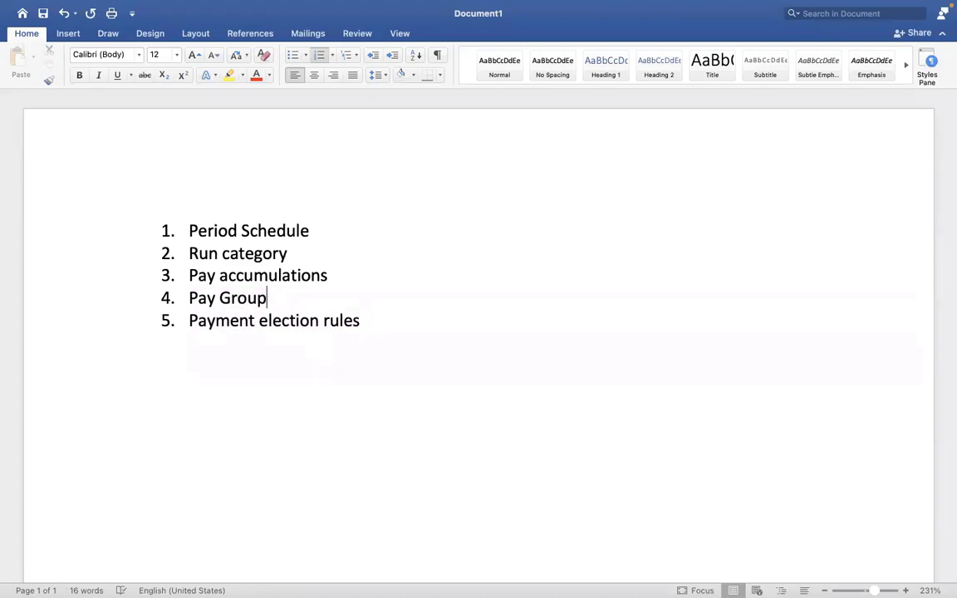
text(-)
drag(277, 299, 214, 297)
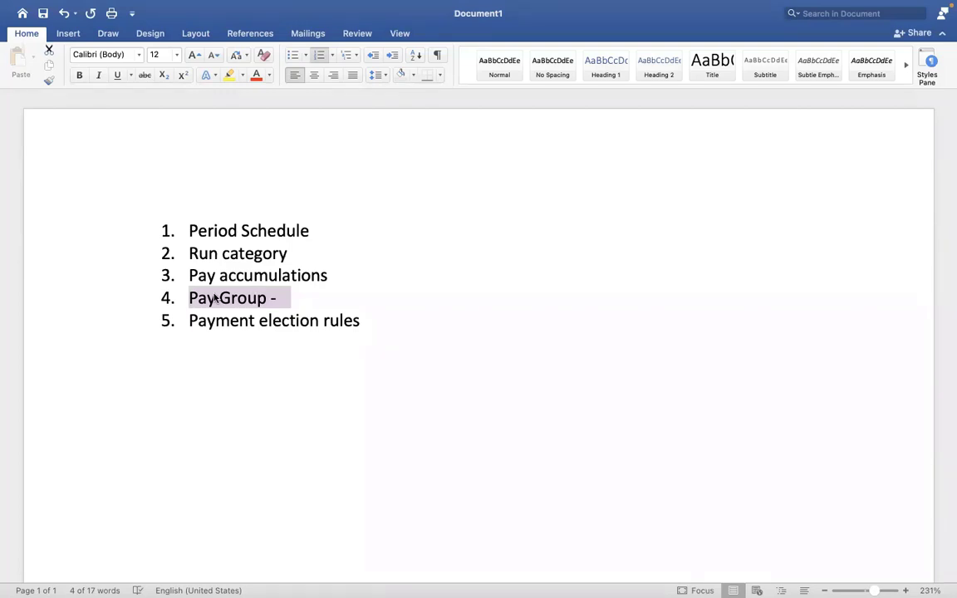
click(293, 301)
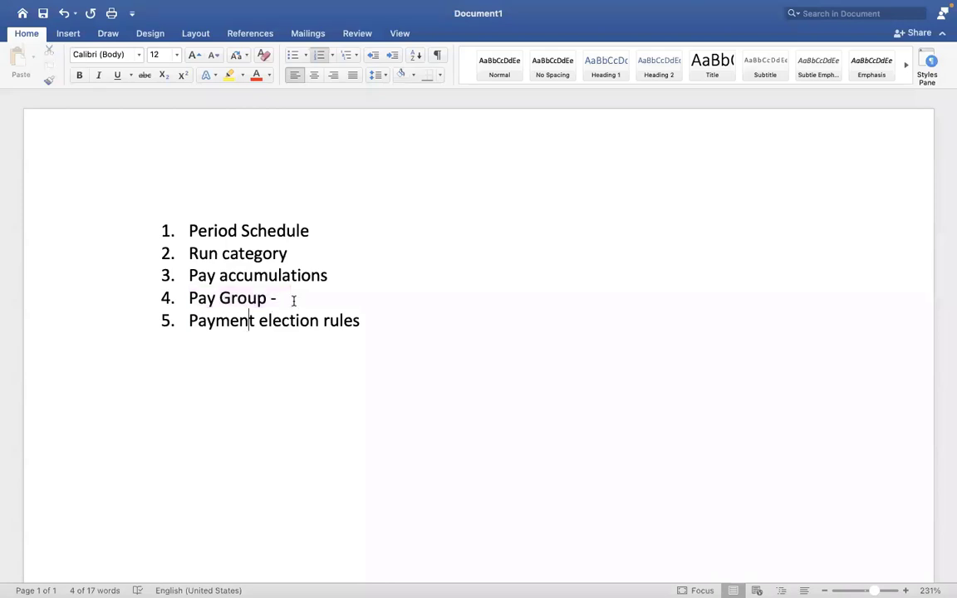
key(ctrl+Right)
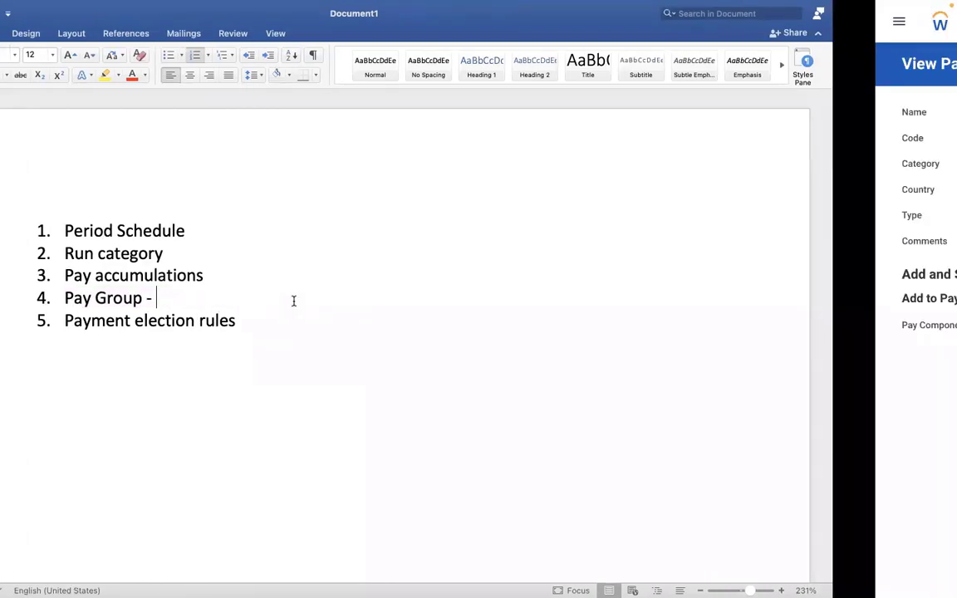
key(ctrl+Left)
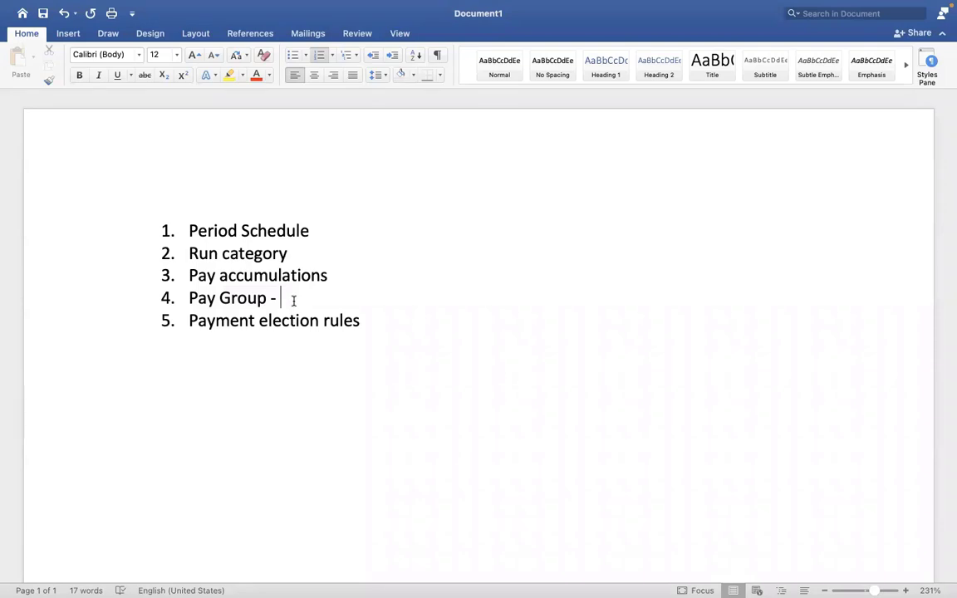
key(BackSpace)
key(BackSpace)
key(BackSpace)
Mark the Period Schedule and Run category list items with an asterisk at the end of each.
click(313, 230)
text(*)
click(291, 253)
text(*)
Switch to Workday, search for "create pay group" and open the Create Pay Group task.
key(ctrl+Right)
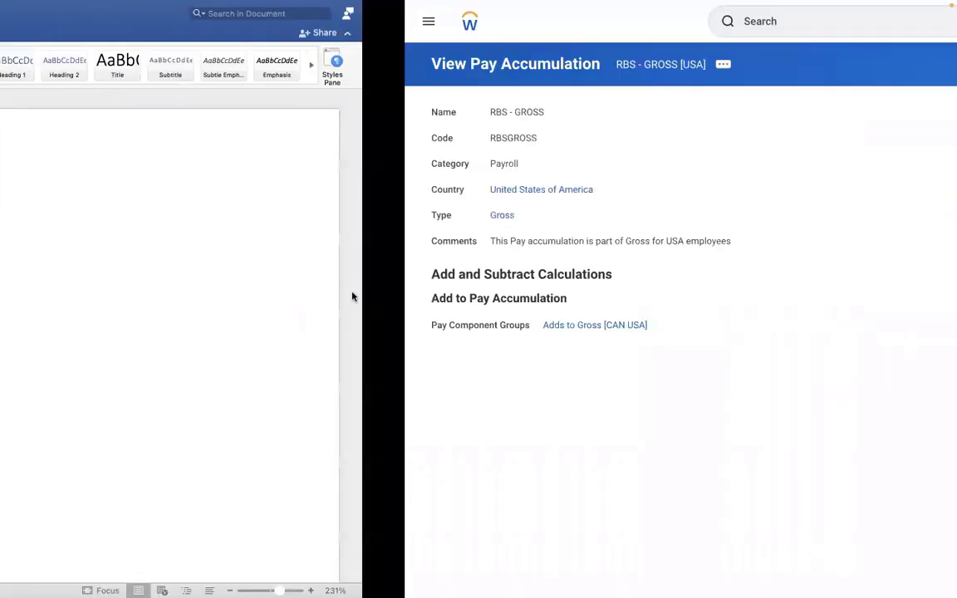
click(418, 22)
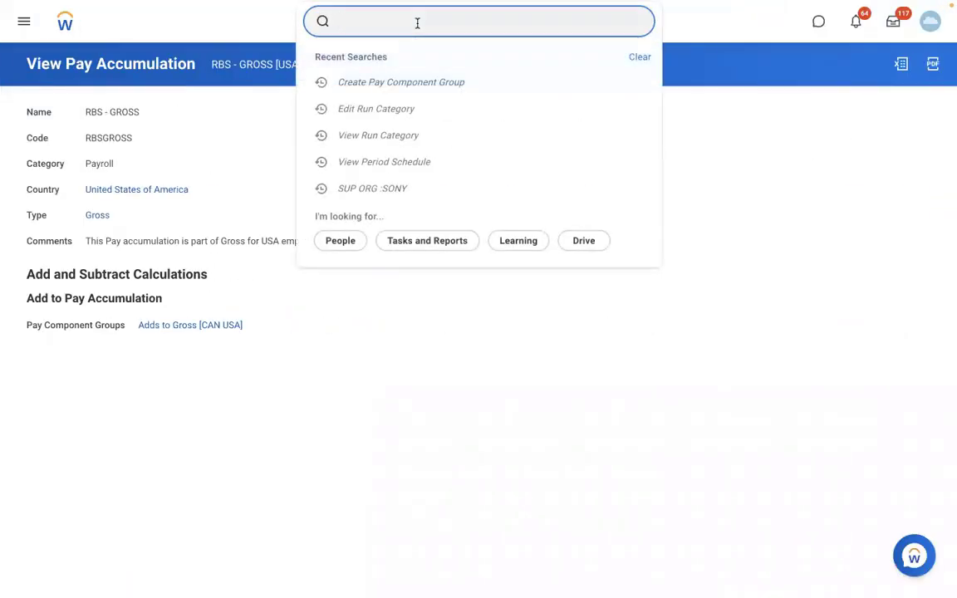
text(create pay group)
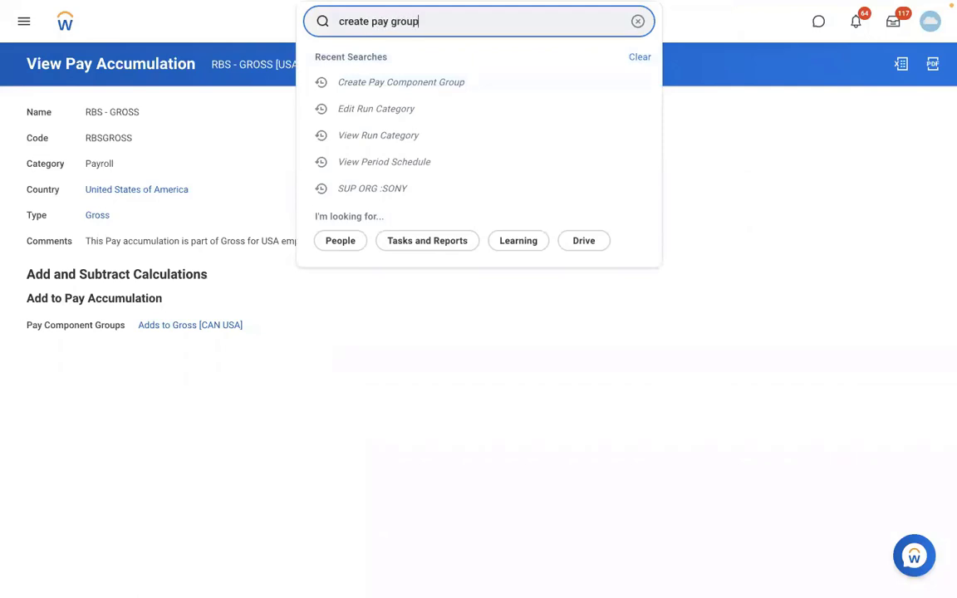
click(396, 64)
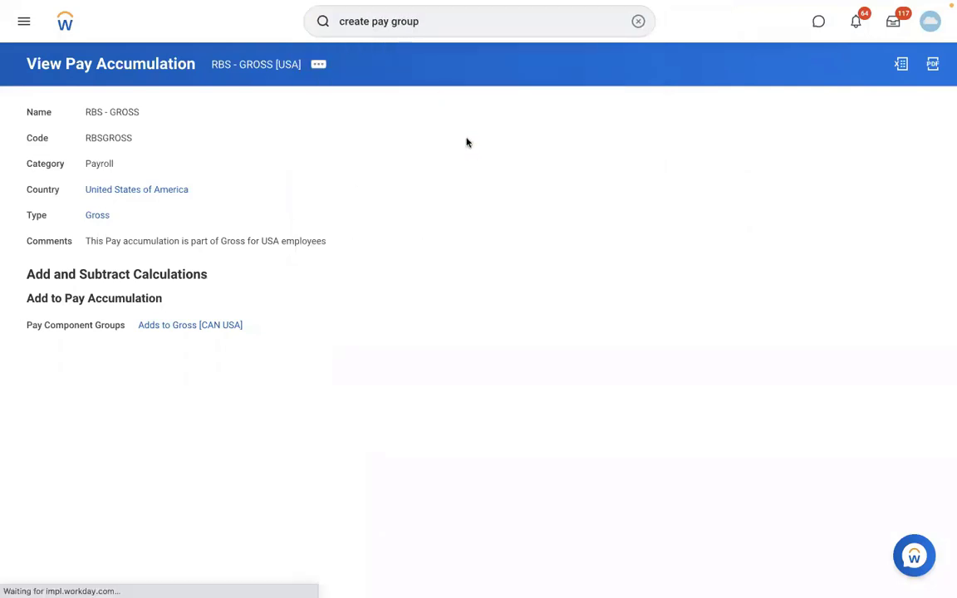
Set the new pay group's availability date to 01/01/2022 and its name to DMD - Monthly PYG.
click(143, 119)
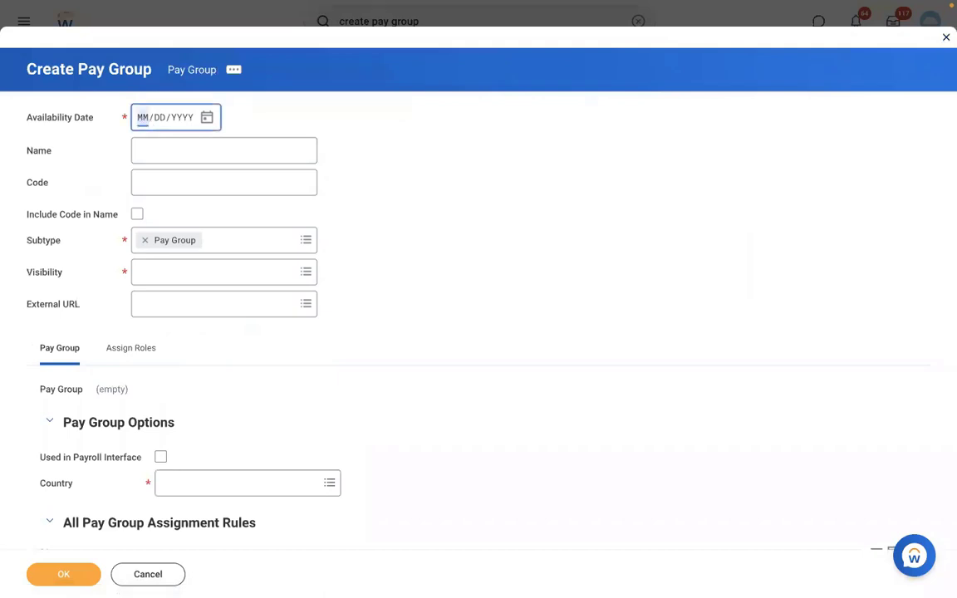
text(01012022)
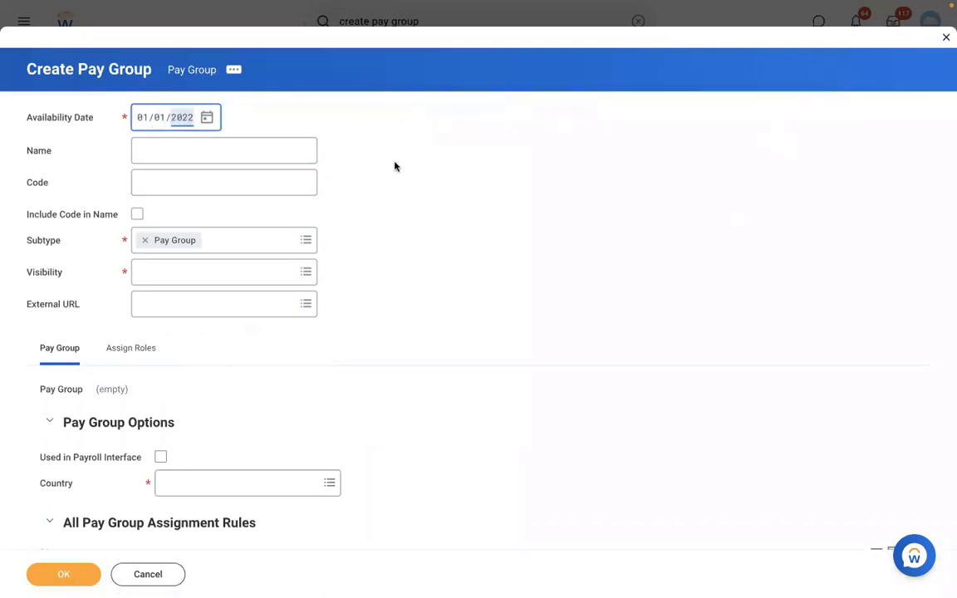
click(155, 159)
text(DMD)
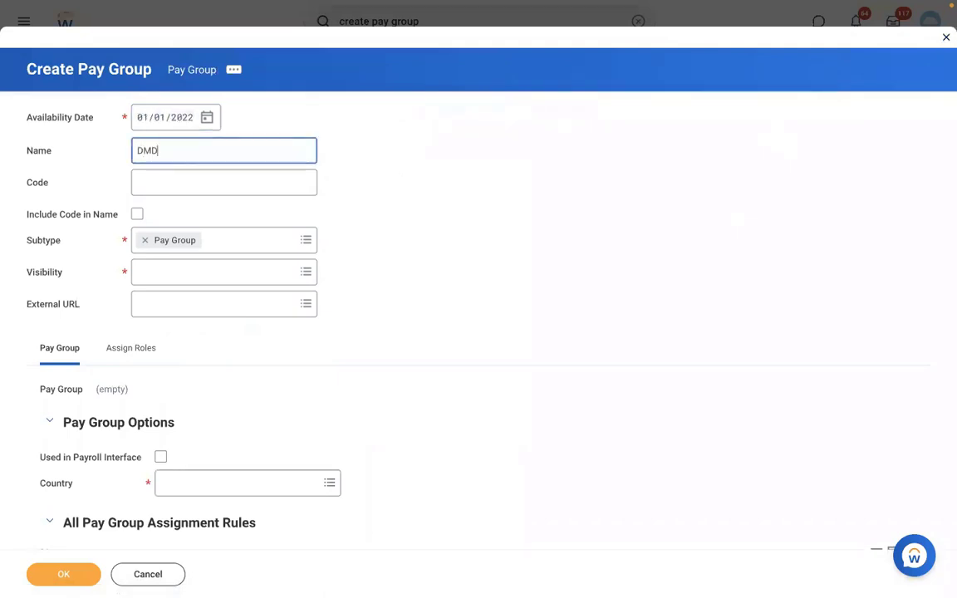
text( - Monthly PYG)
Enter DMDMPYG as the pay group's code and set its visibility to Everyone.
click(156, 188)
text(DM)
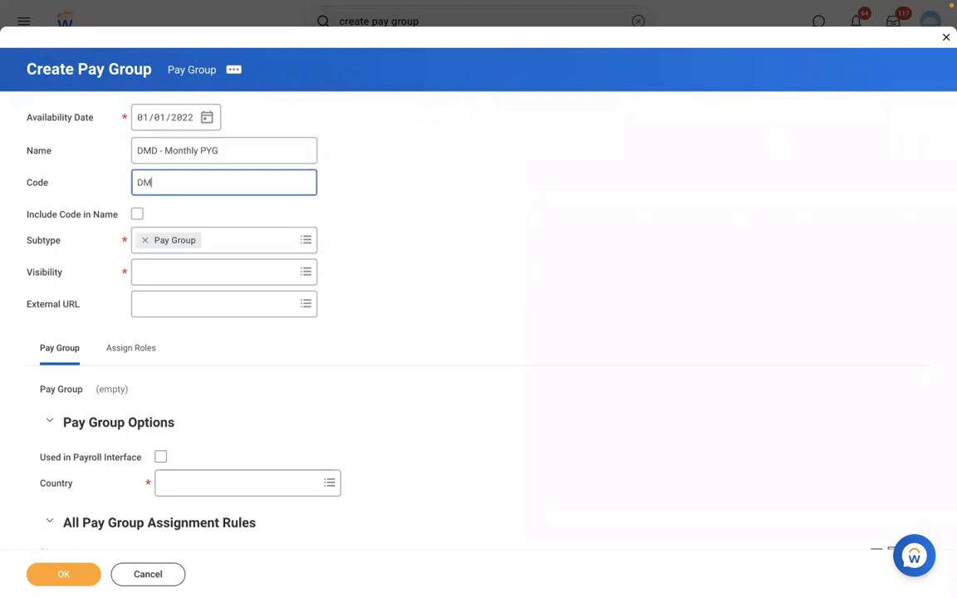
text(DMPYG)
click(371, 289)
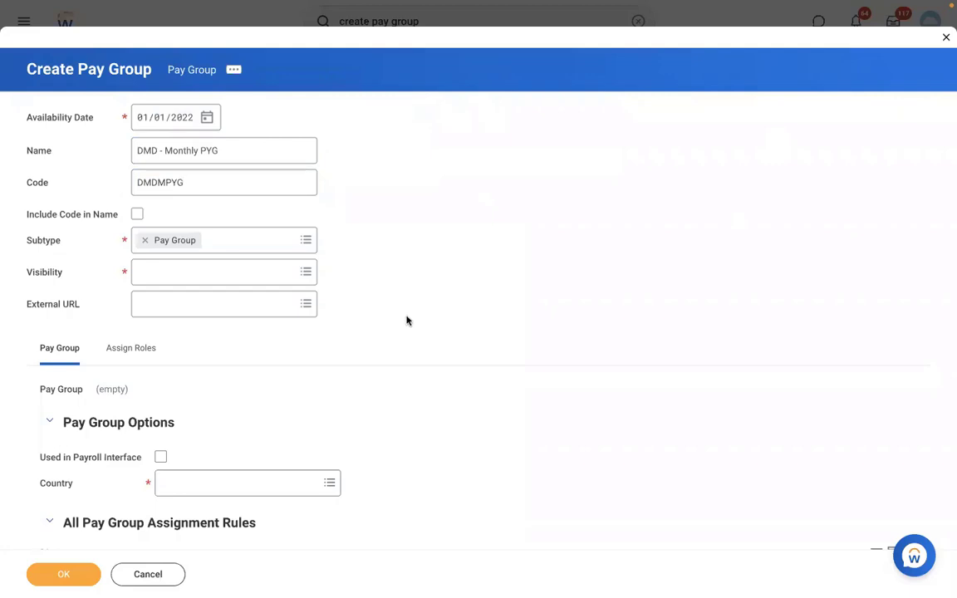
click(152, 276)
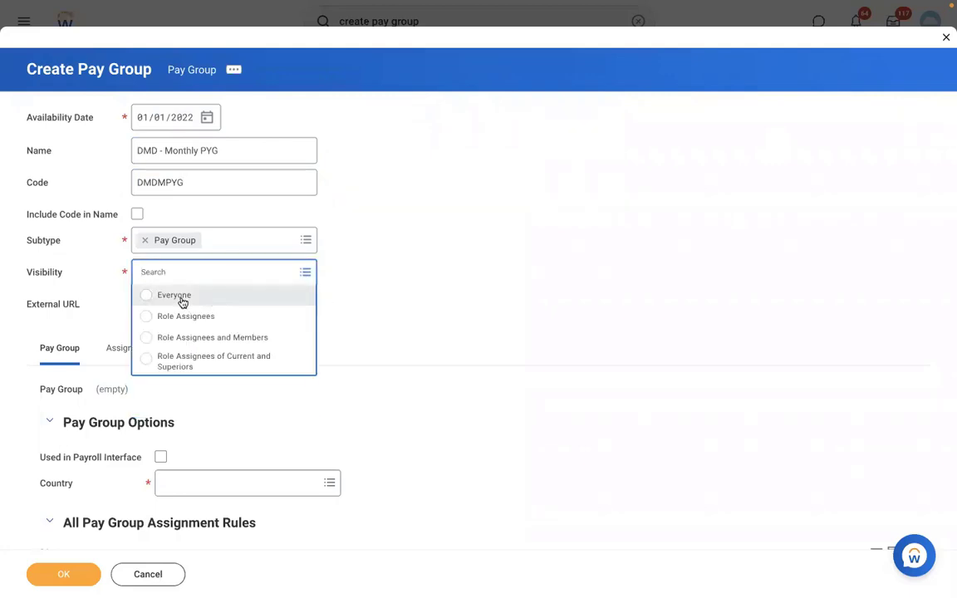
click(182, 302)
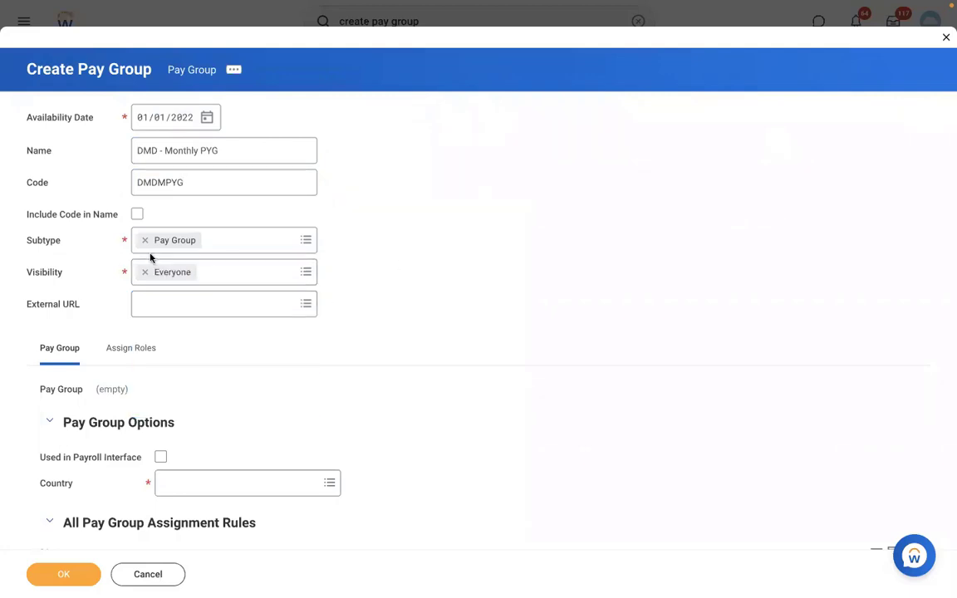
click(158, 152)
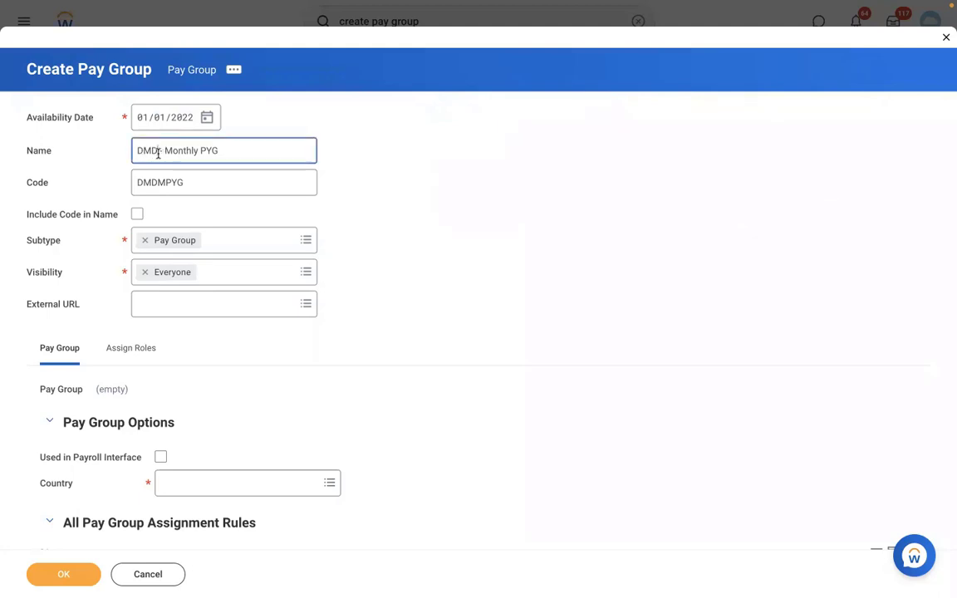
click(83, 281)
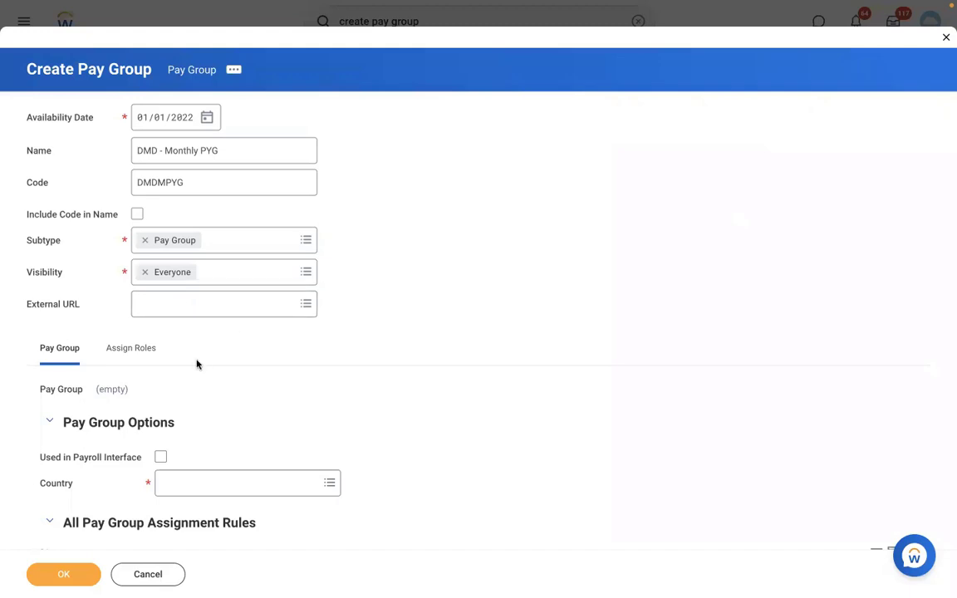
scroll(304, 363, down, 5)
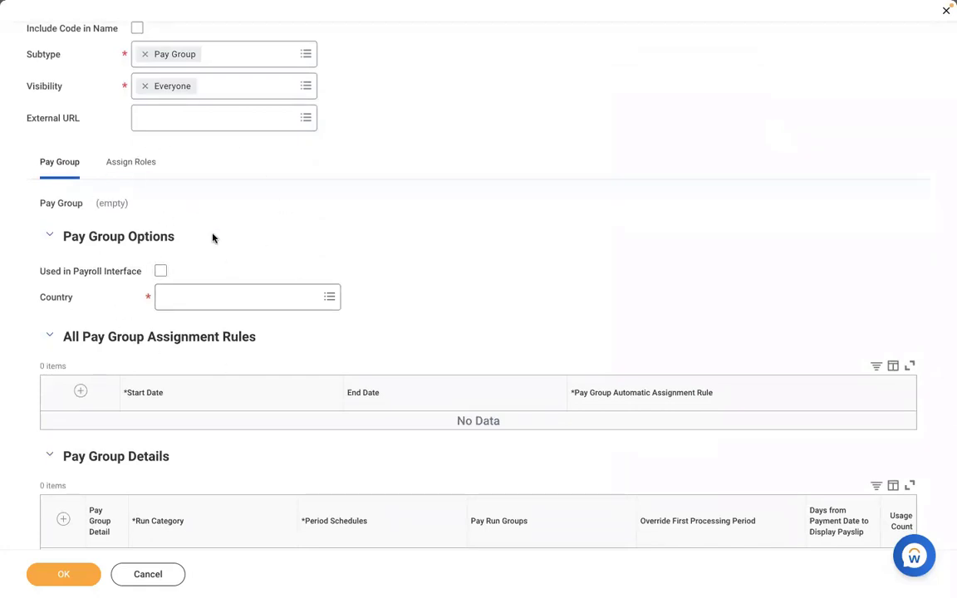
click(160, 271)
click(231, 297)
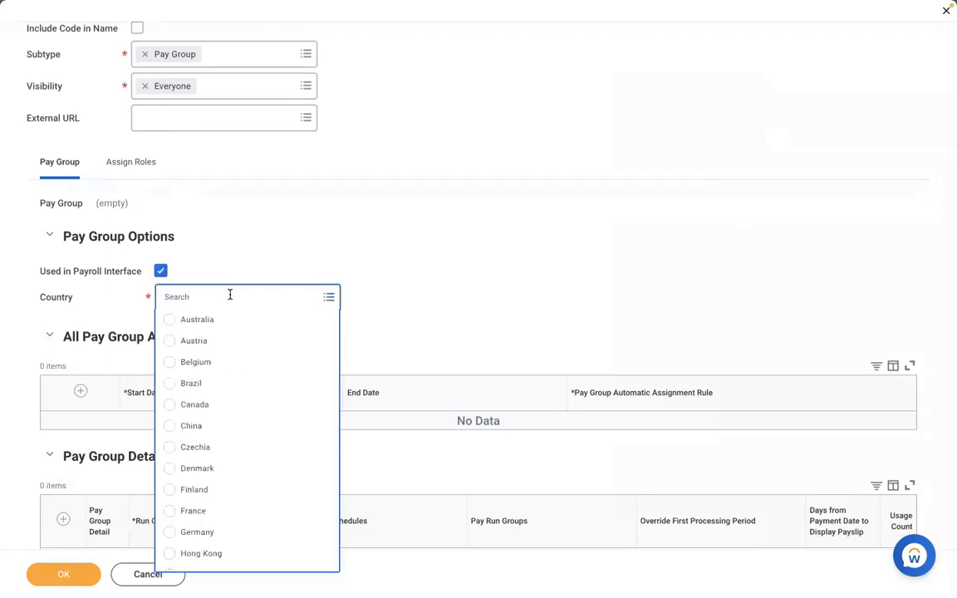
click(209, 244)
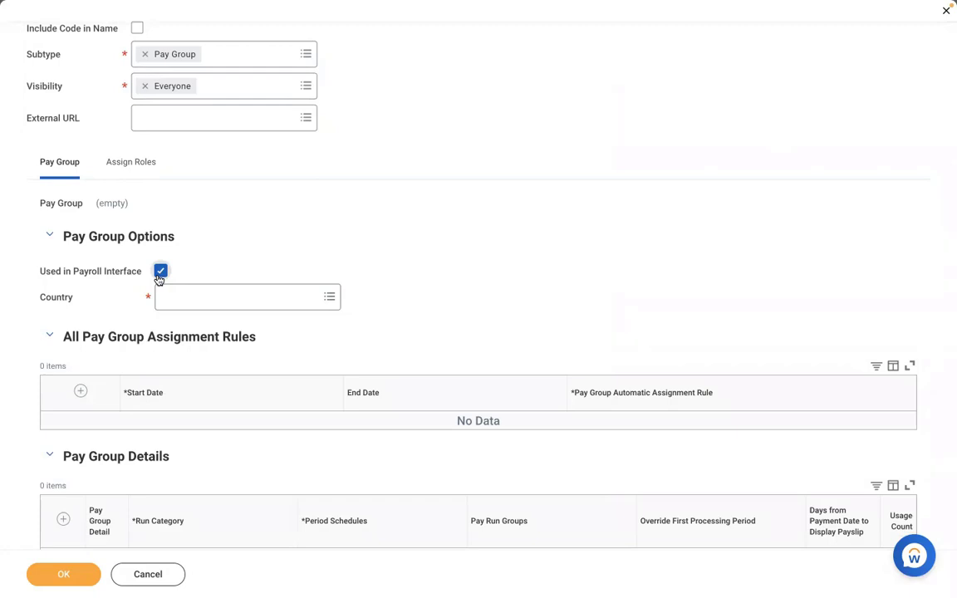
click(160, 275)
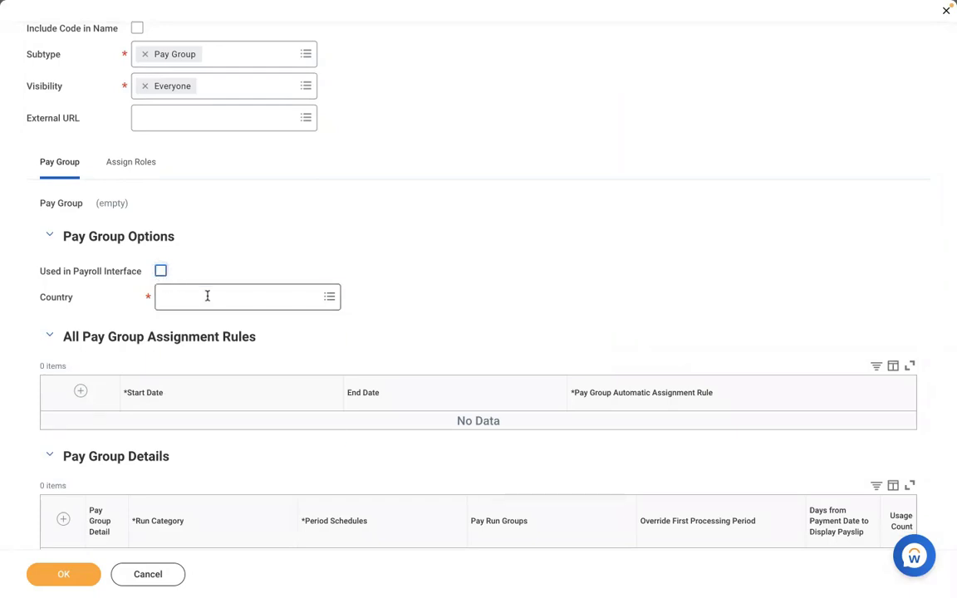
Set the pay group's country to United States of America.
click(207, 296)
click(213, 385)
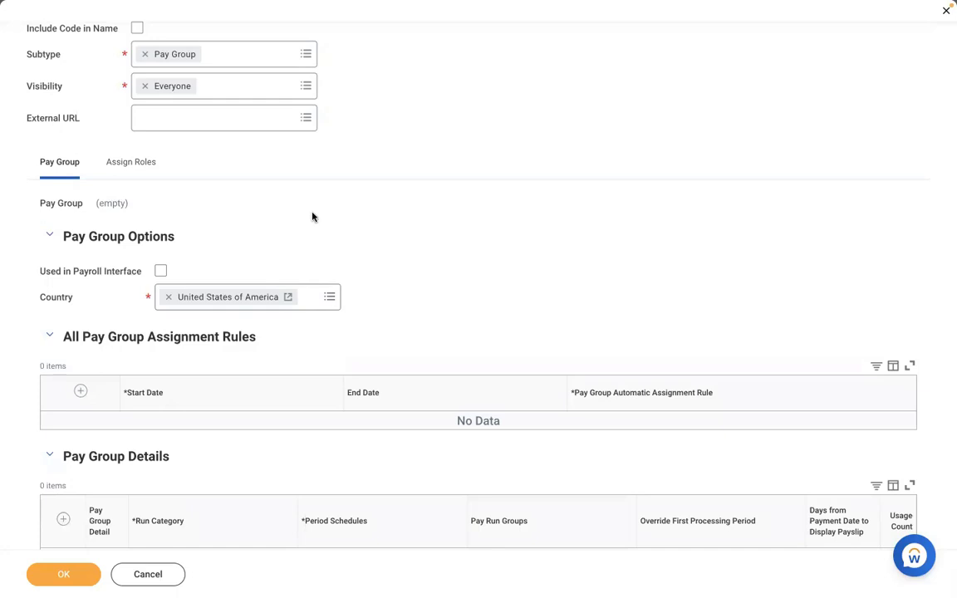
Add a row to the Pay Group Details and set its run category to RBS - Regular Run Category.
scroll(313, 217, down, 1)
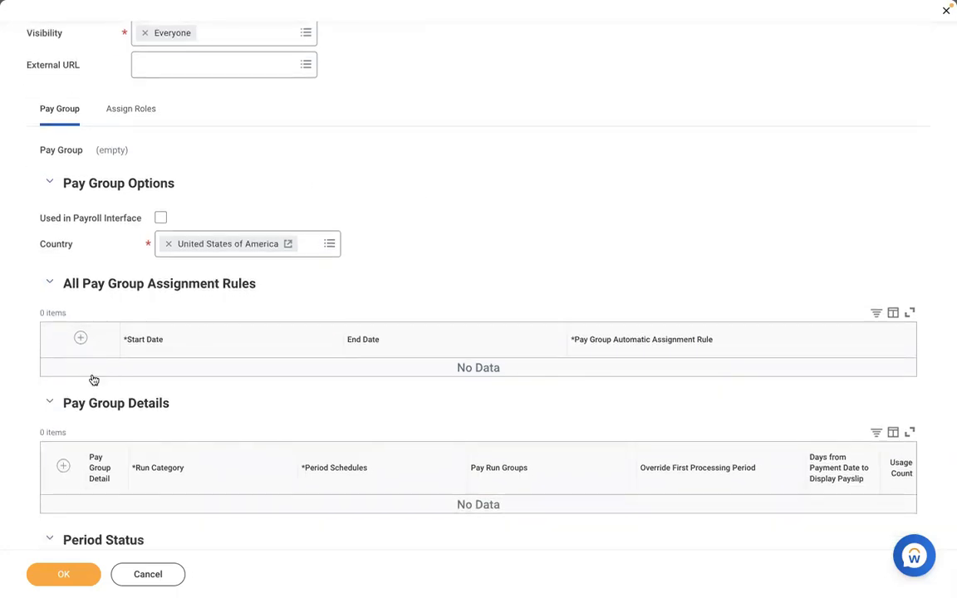
scroll(362, 302, down, 3)
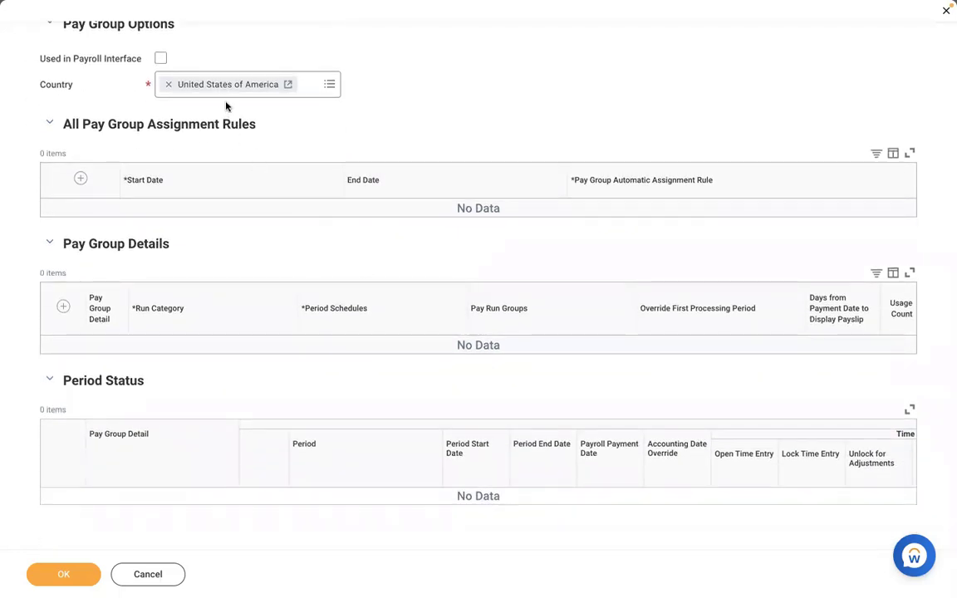
scroll(432, 111, down, 1)
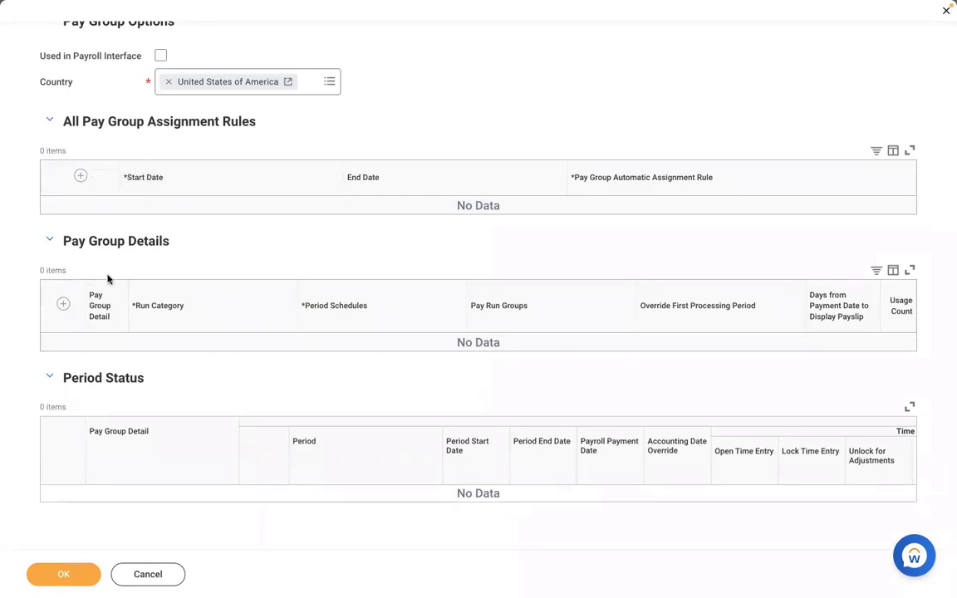
click(63, 306)
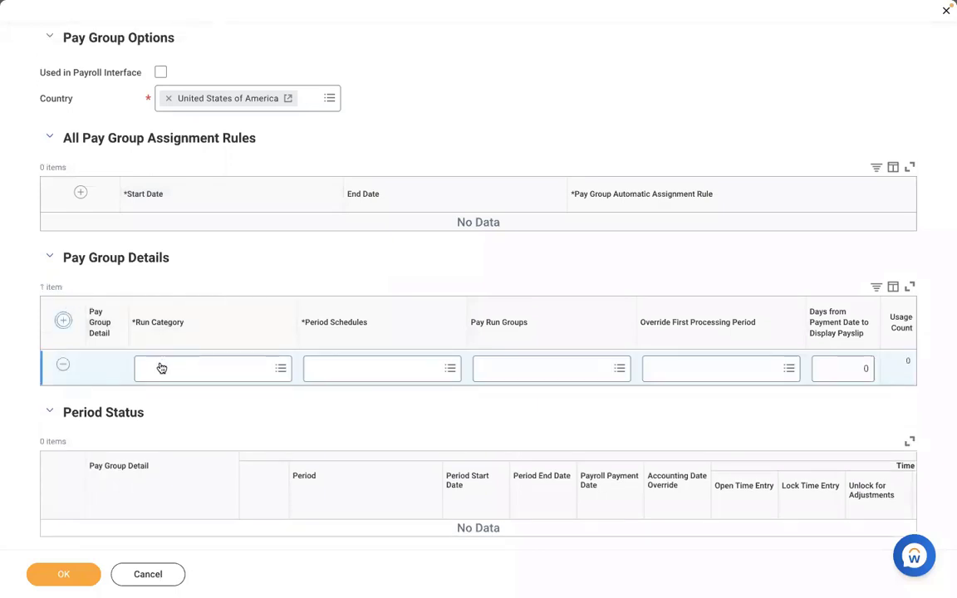
click(161, 368)
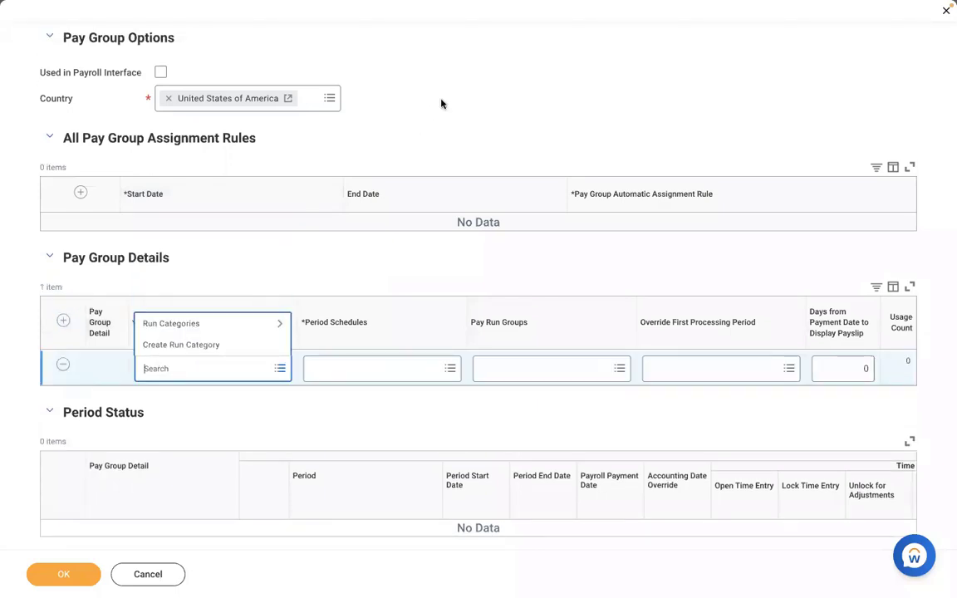
click(217, 388)
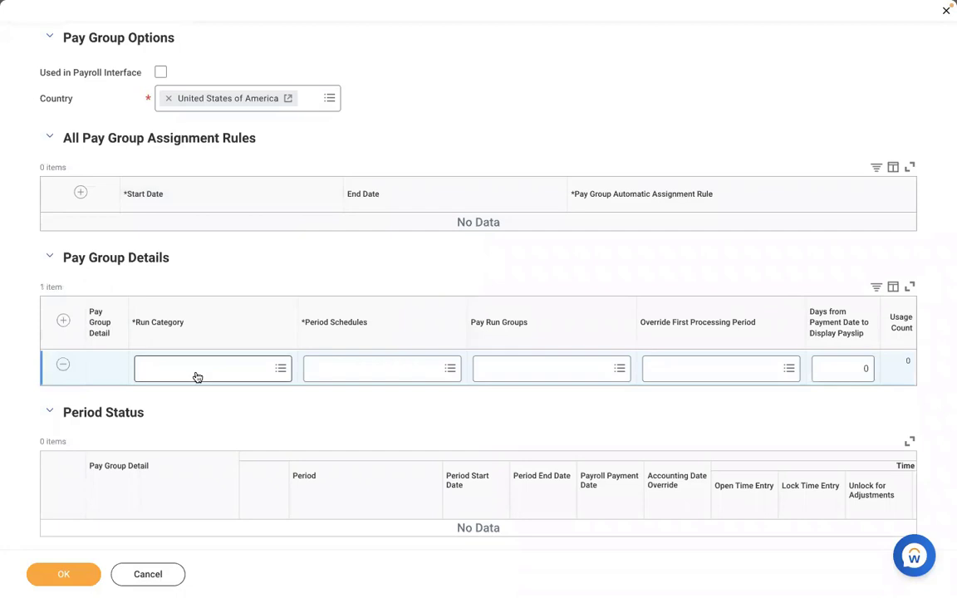
click(197, 375)
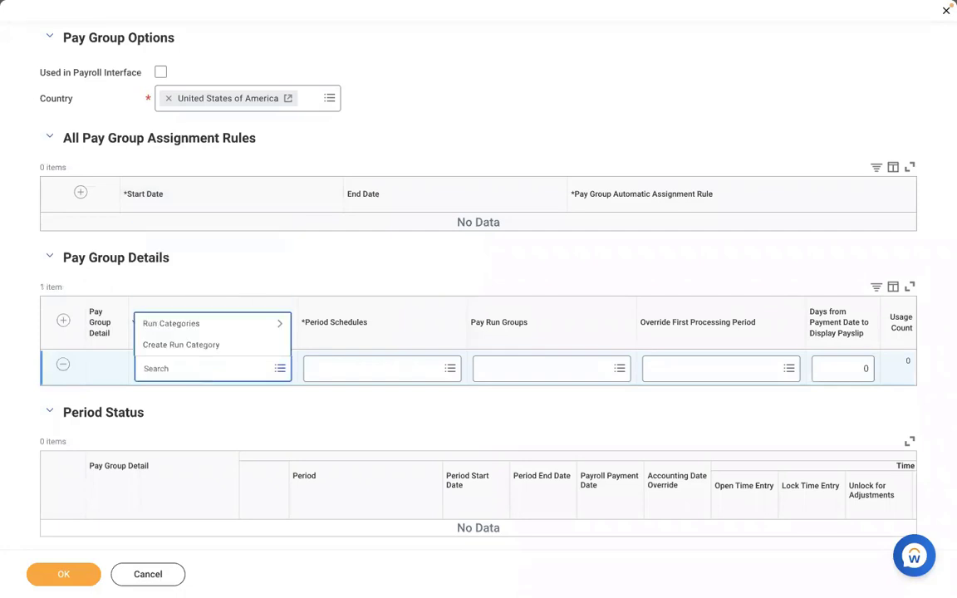
text(RBS)
key(Return)
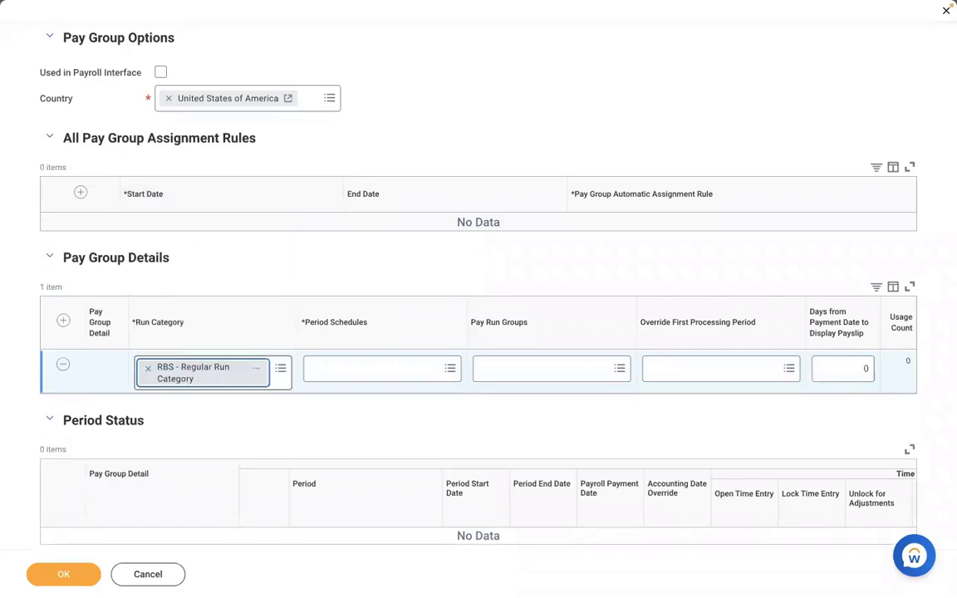
Set the detail row's period schedule to RBS - Monthly PS and check which pay run groups are available.
click(333, 374)
text(RBS)
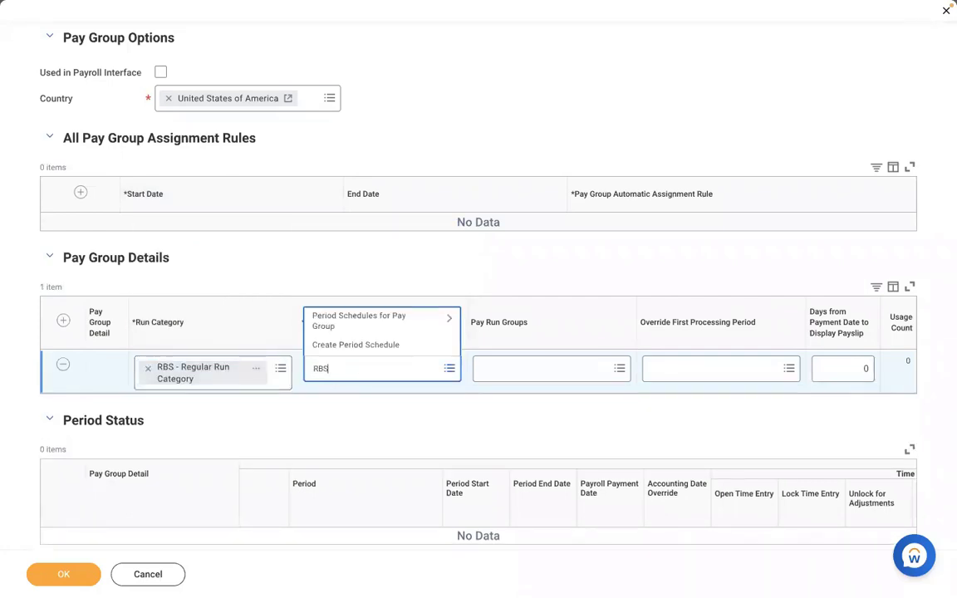
key(Return)
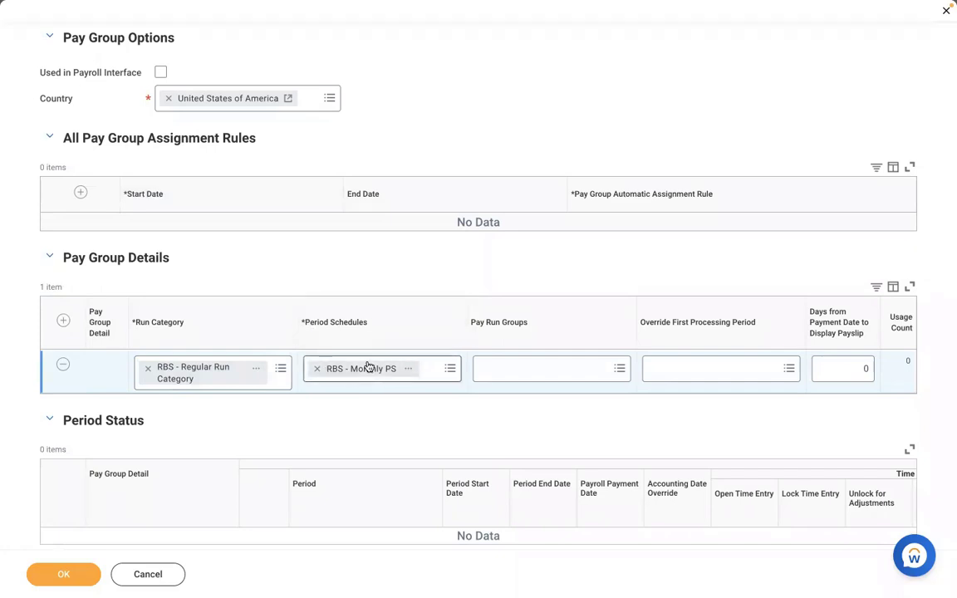
click(494, 378)
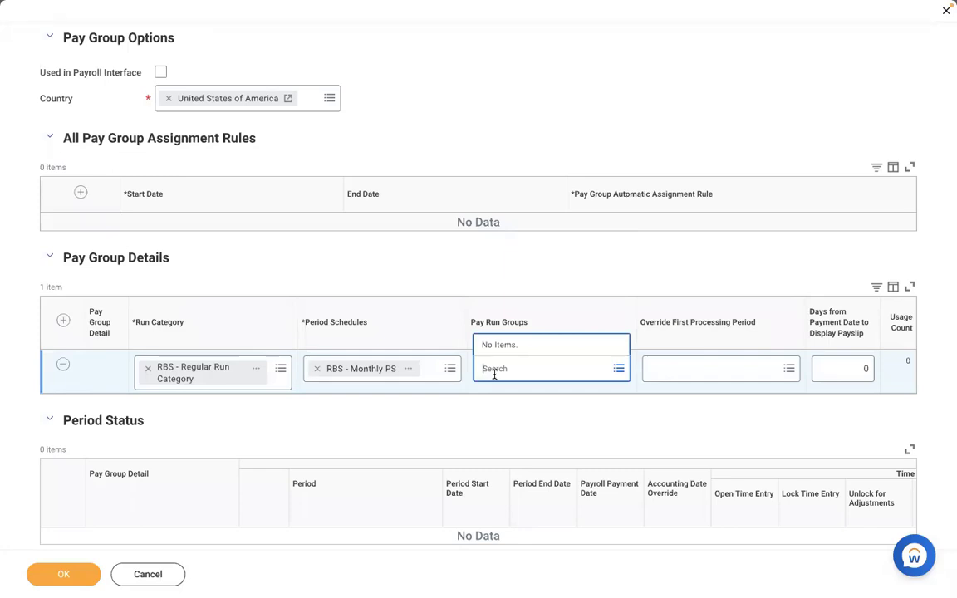
click(465, 415)
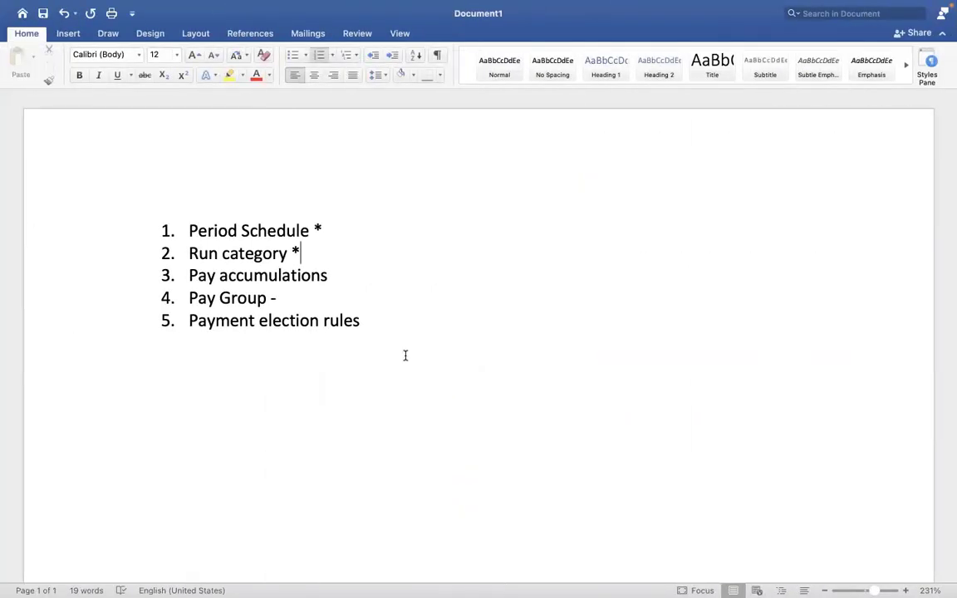
In the Word document, add separate lines EXECUTIVE, MANAGEMENT and NON MANAGEMENT a few lines below the numbered list.
click(407, 352)
key(Return)
key(Return)
key(Return)
key(Return)
key(Return)
key(Return)
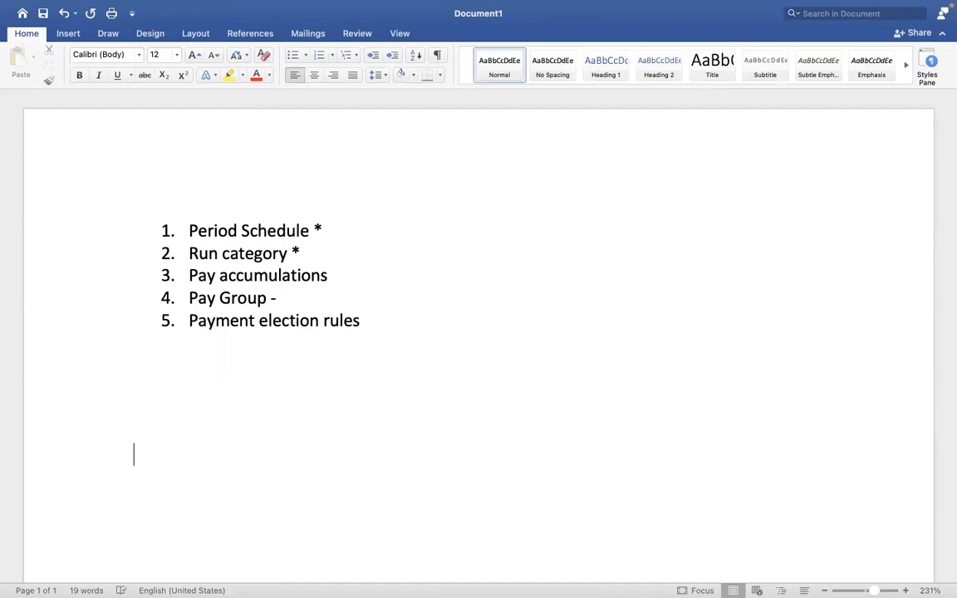
text(EXECUTI)
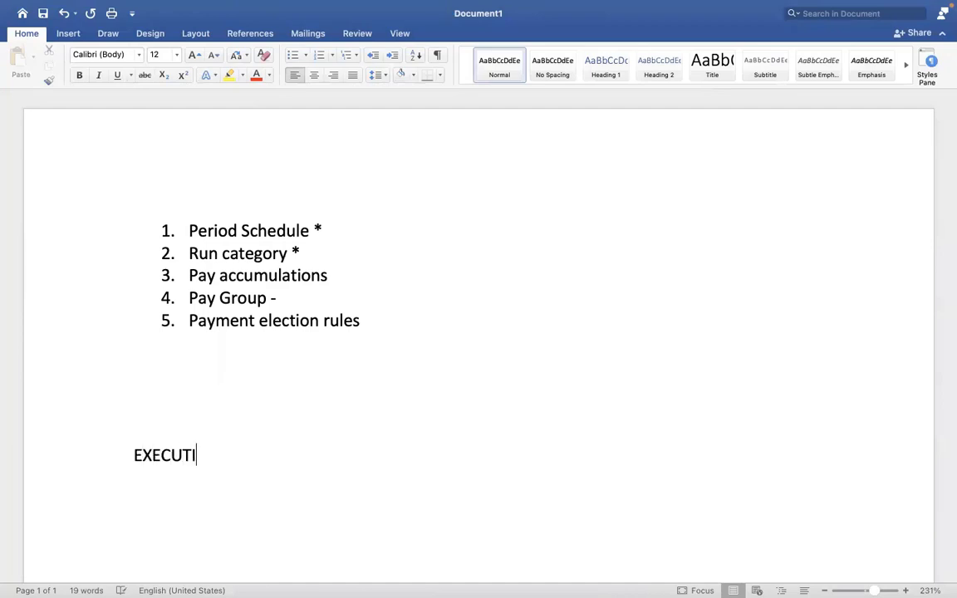
text(VE)
key(Return)
key(Return)
text(MANA)
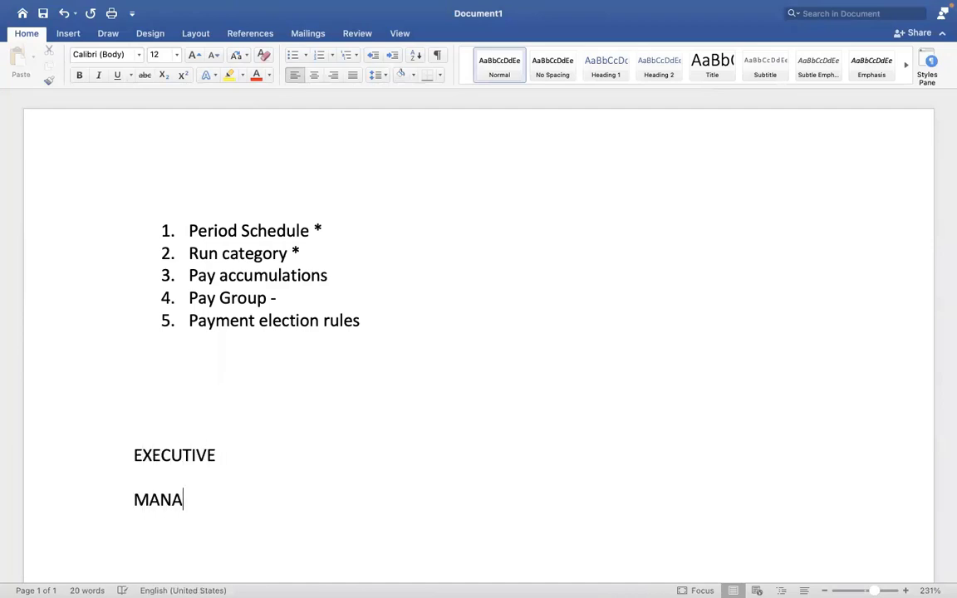
text(GEMENT  NO)
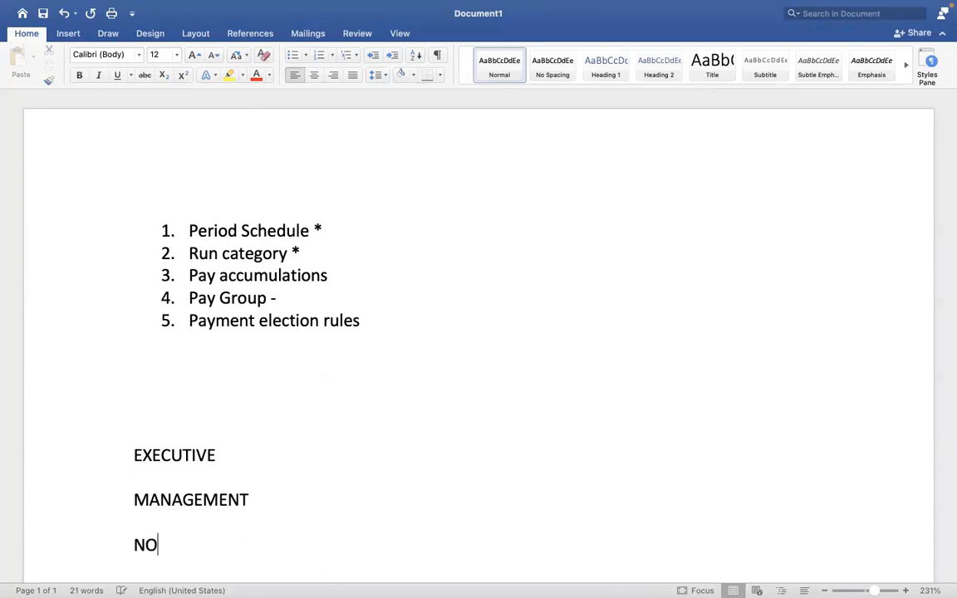
text(N MANAGEMENT)
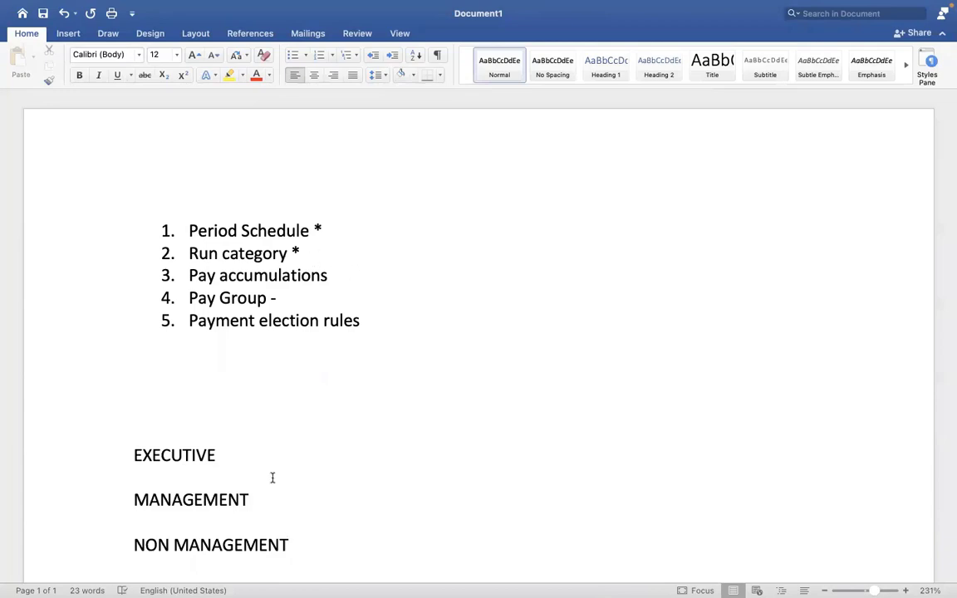
Compare the three employee groups noted in Word with the Pay Run Groups field of the Workday pay group detail row.
click(223, 451)
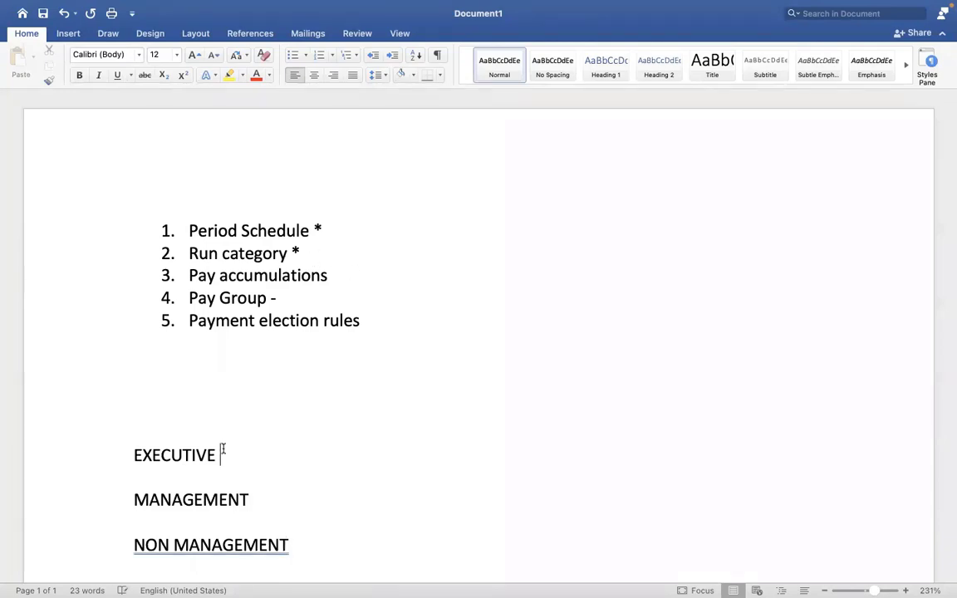
click(241, 491)
click(288, 519)
click(333, 533)
click(291, 516)
key(ctrl+Right)
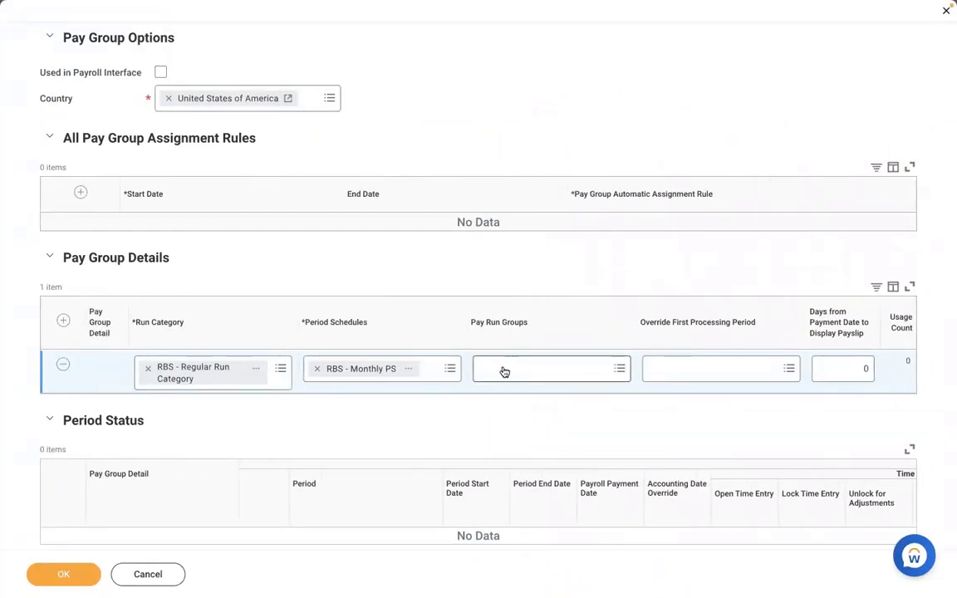
key(ctrl+Left)
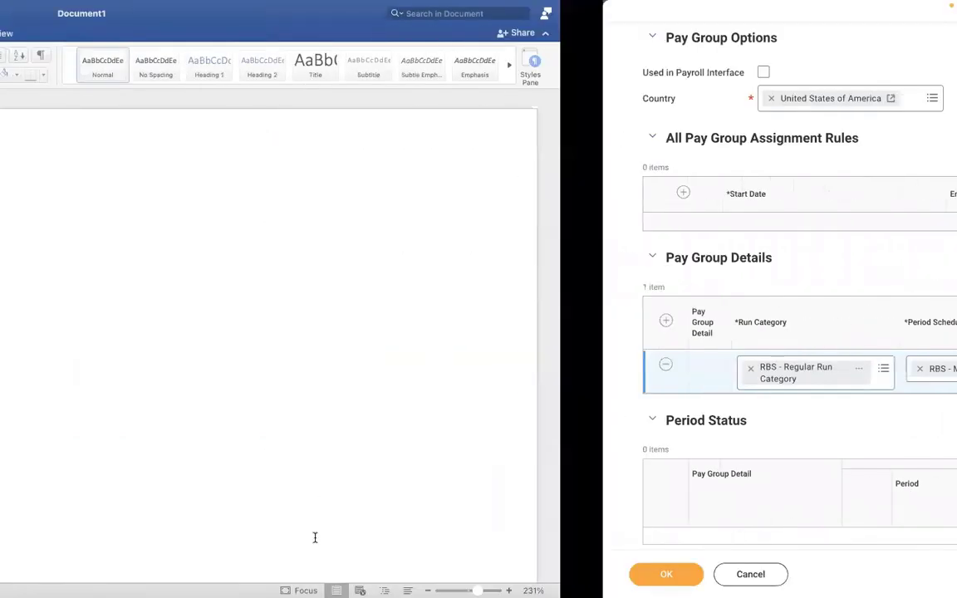
drag(315, 544, 121, 433)
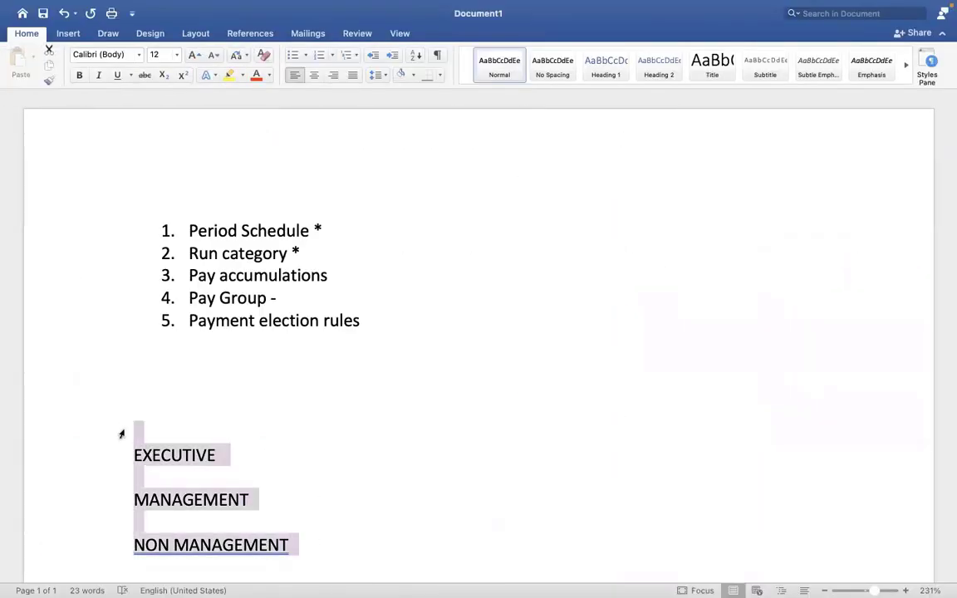
key(ctrl+Right)
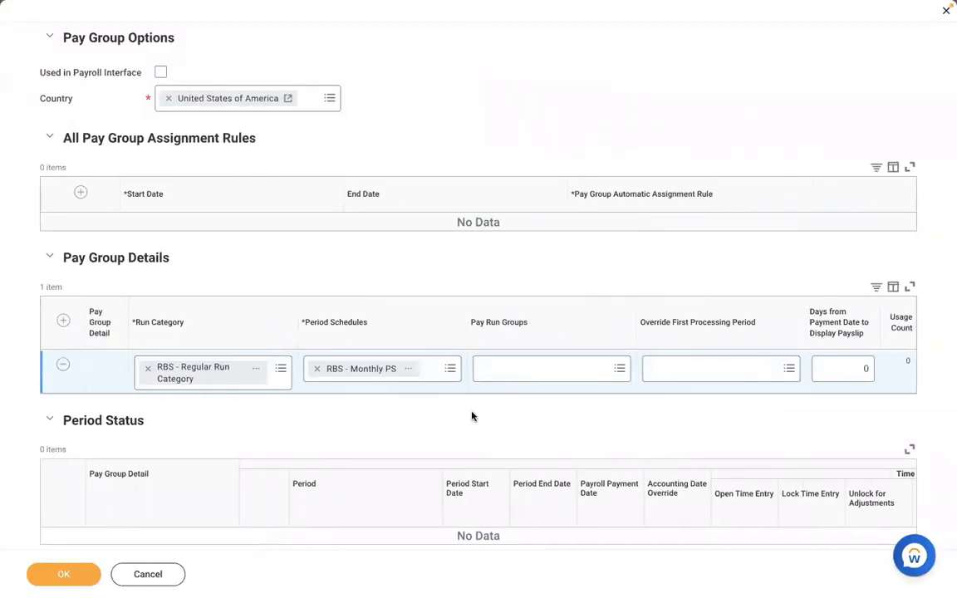
key(ctrl+Left)
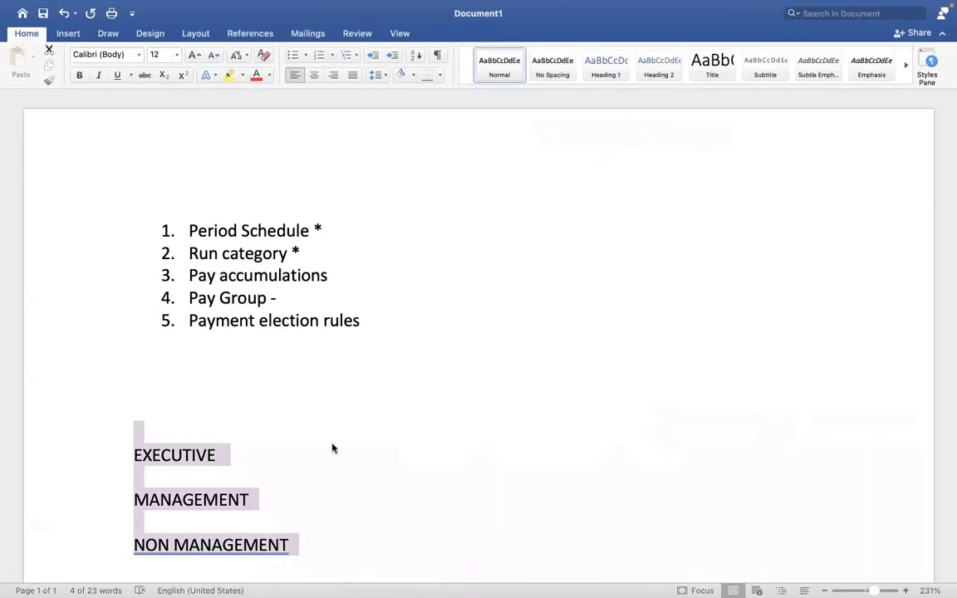
click(333, 448)
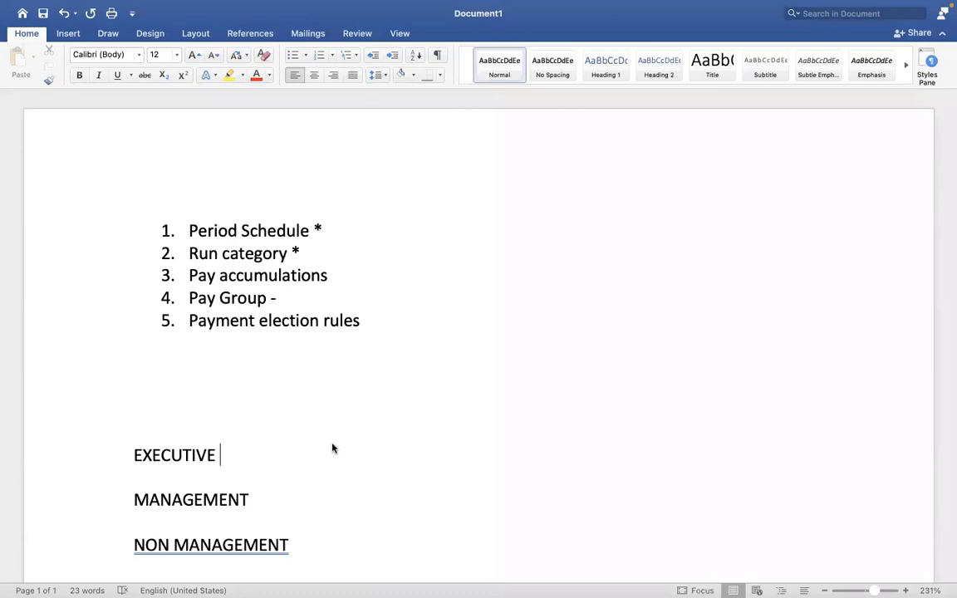
key(ctrl+Right)
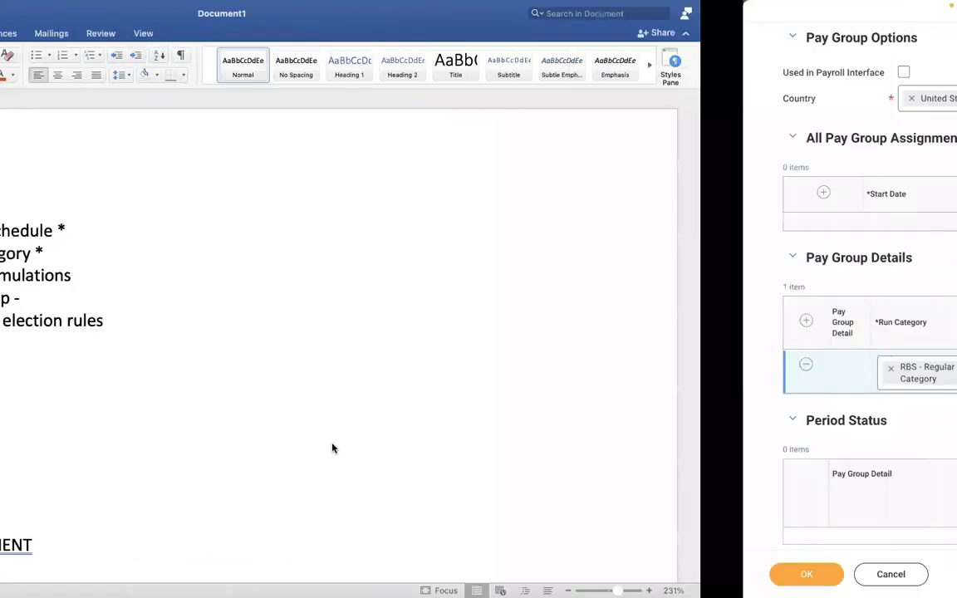
key(ctrl+Left)
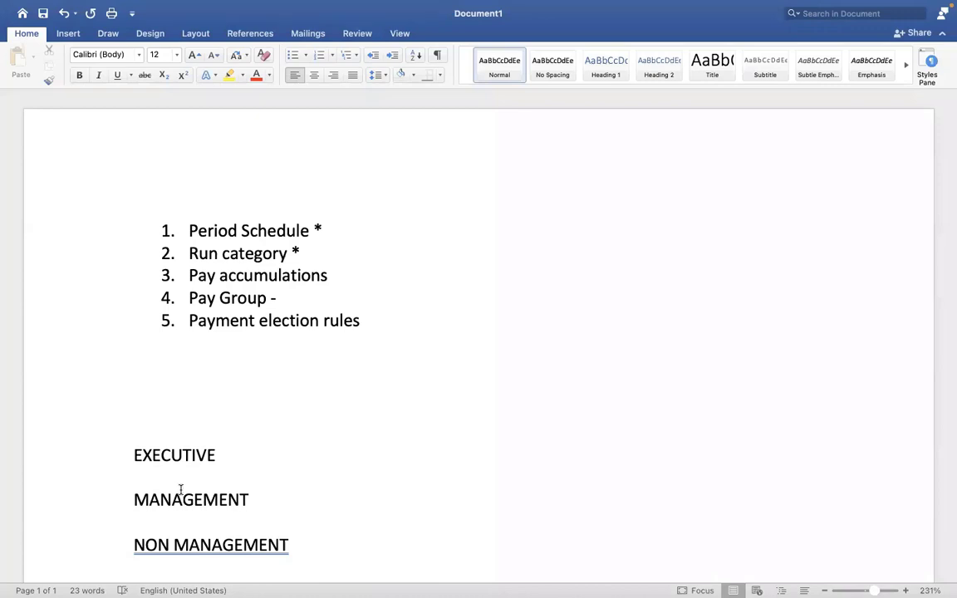
Return to Workday and check the choices offered for Pay Run Groups against the groups noted in Word.
click(180, 490)
key(ctrl+Right)
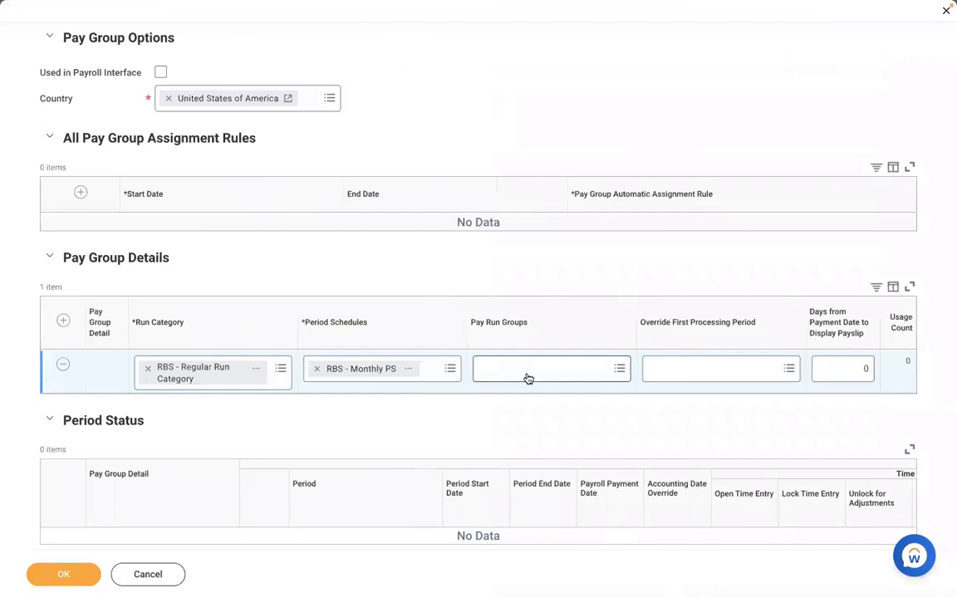
click(533, 369)
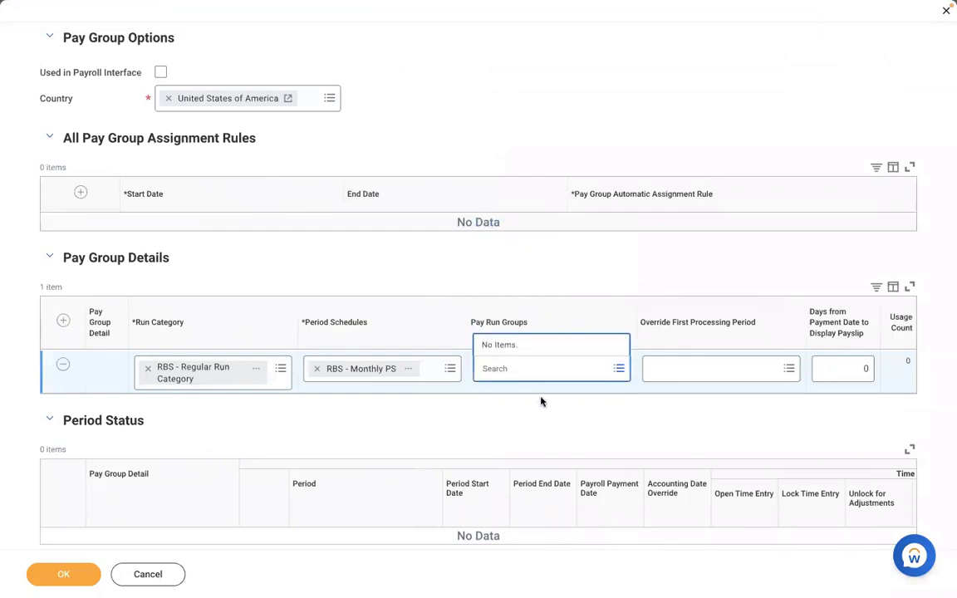
click(465, 418)
key(ctrl+Left)
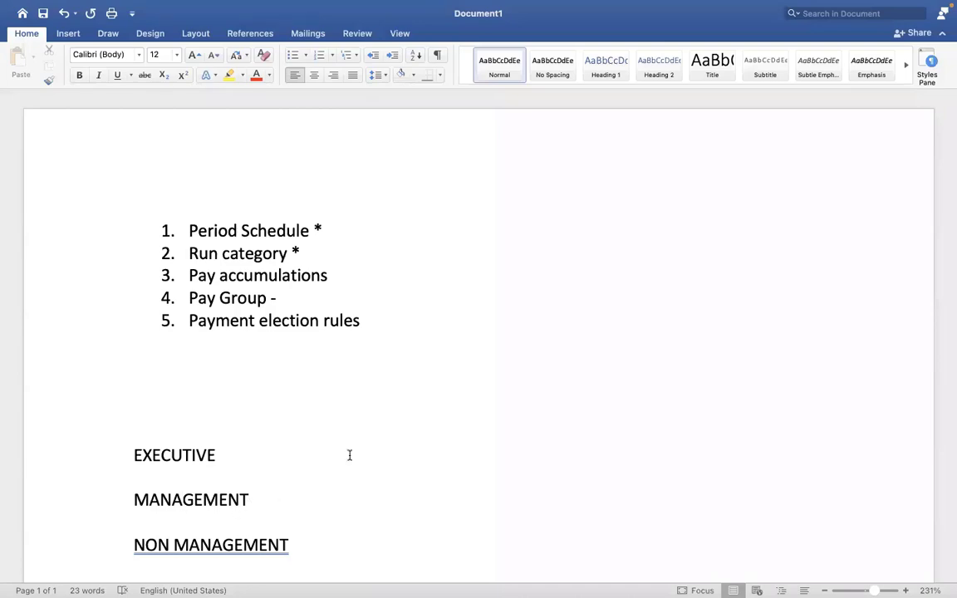
key(ctrl+Right)
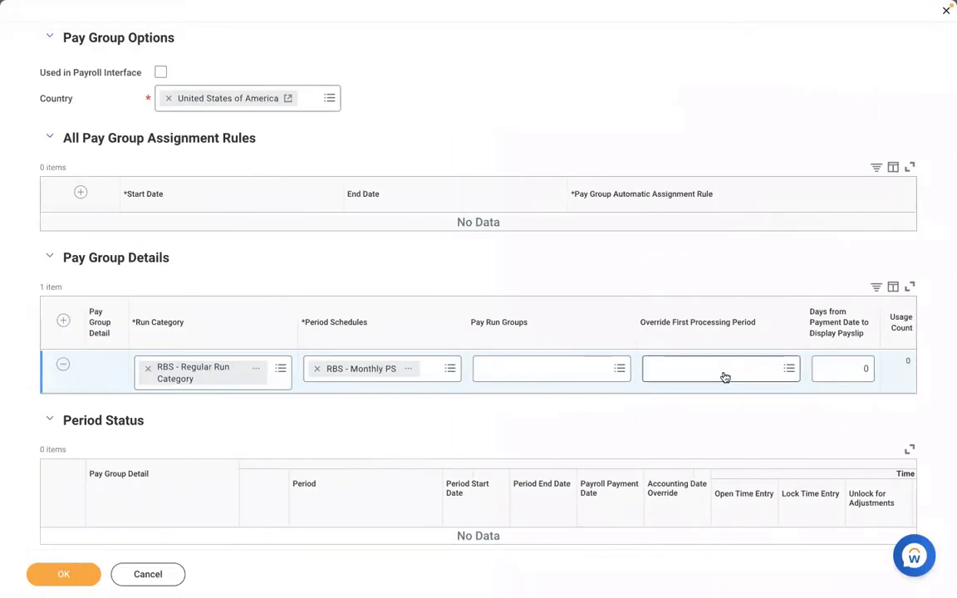
Review the RBS - Monthly PS schedule's upcoming periods and set the override first processing period to 02/01/2022 - 02/28/2022.
click(411, 370)
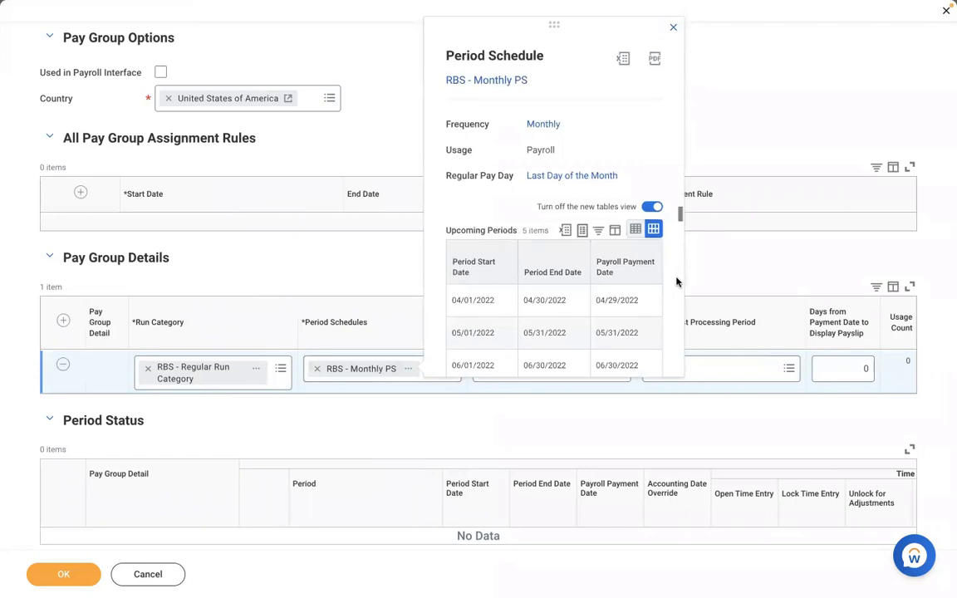
scroll(676, 282, down, 2)
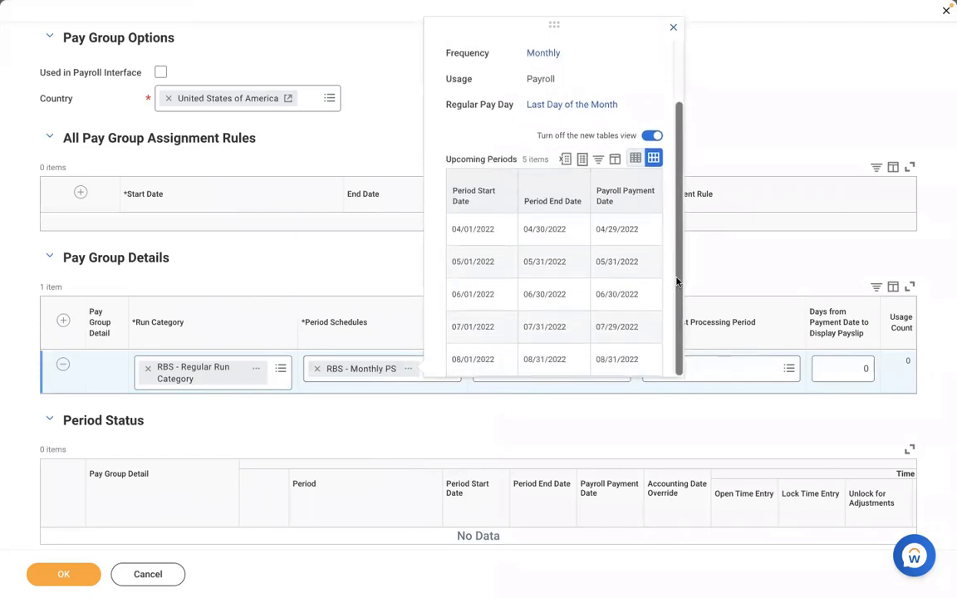
click(748, 368)
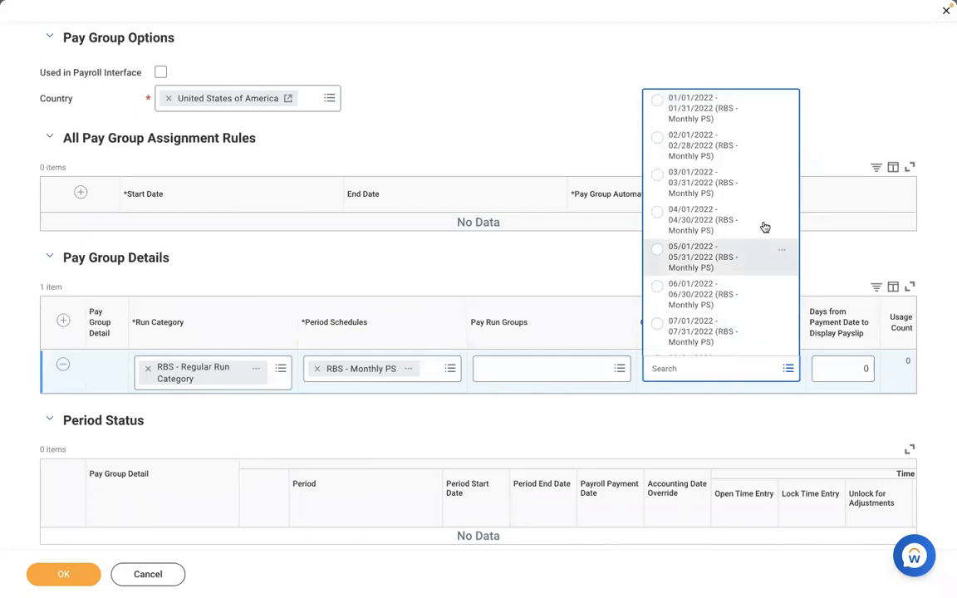
click(667, 148)
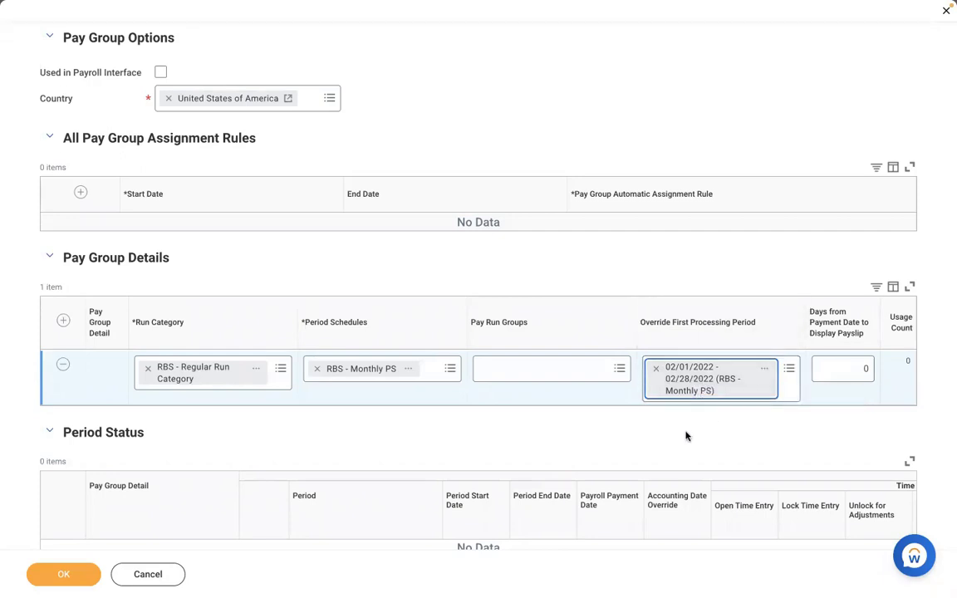
Clear the override first processing period from the pay group detail row.
click(653, 366)
click(680, 368)
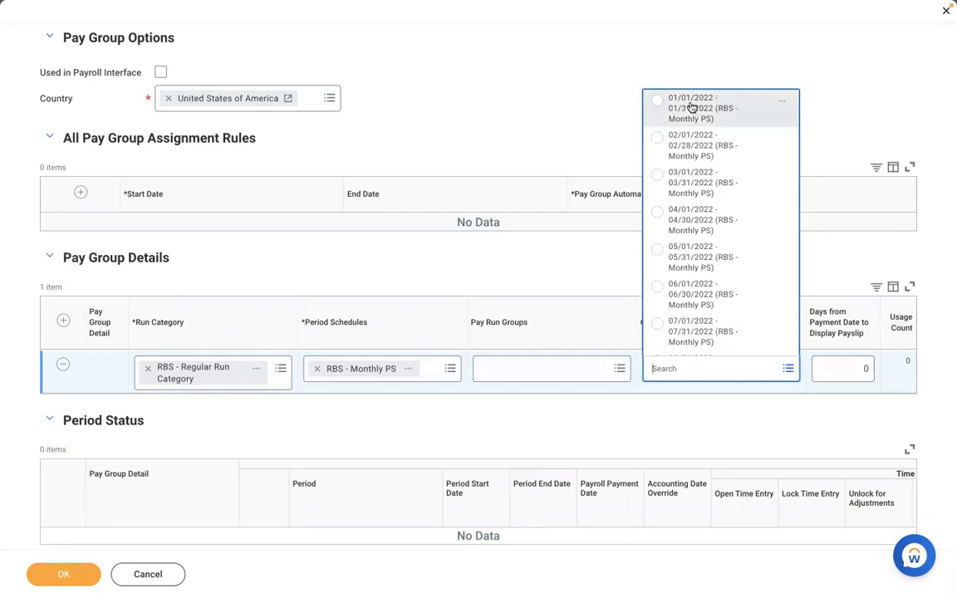
click(564, 262)
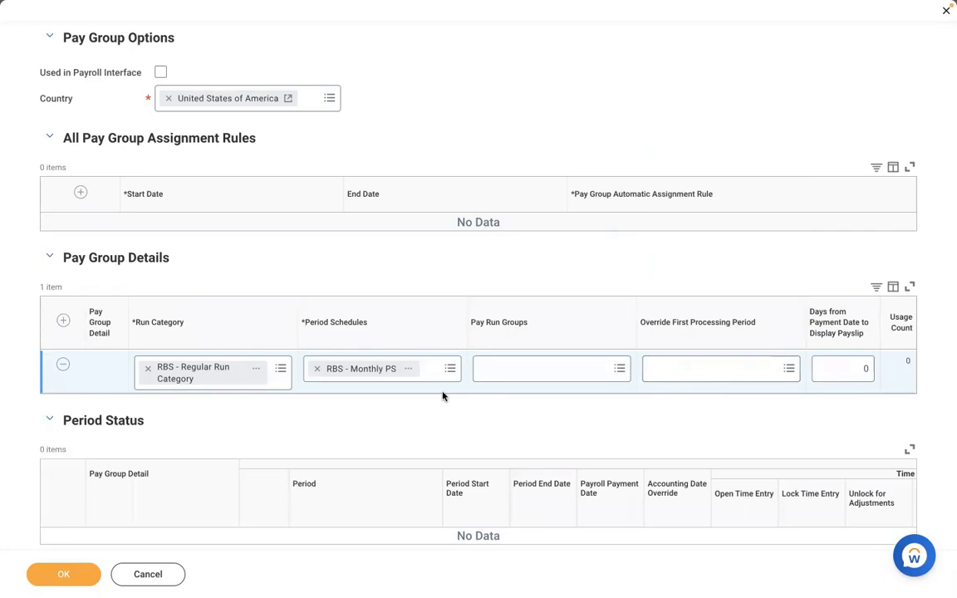
Set the override first processing period to 02/01/2022 - 02/28/2022 again and remove it, leaving the field empty.
click(693, 375)
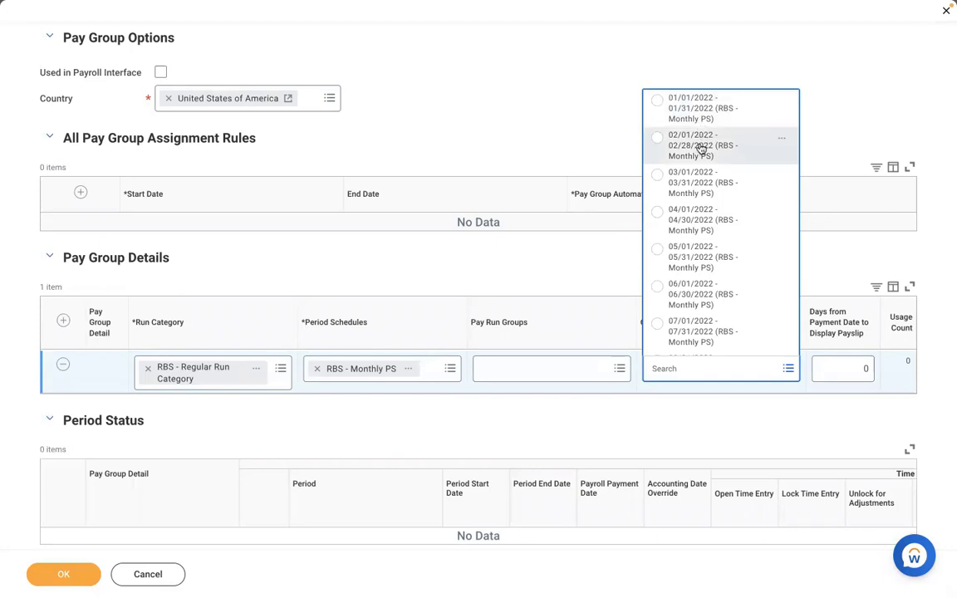
click(694, 147)
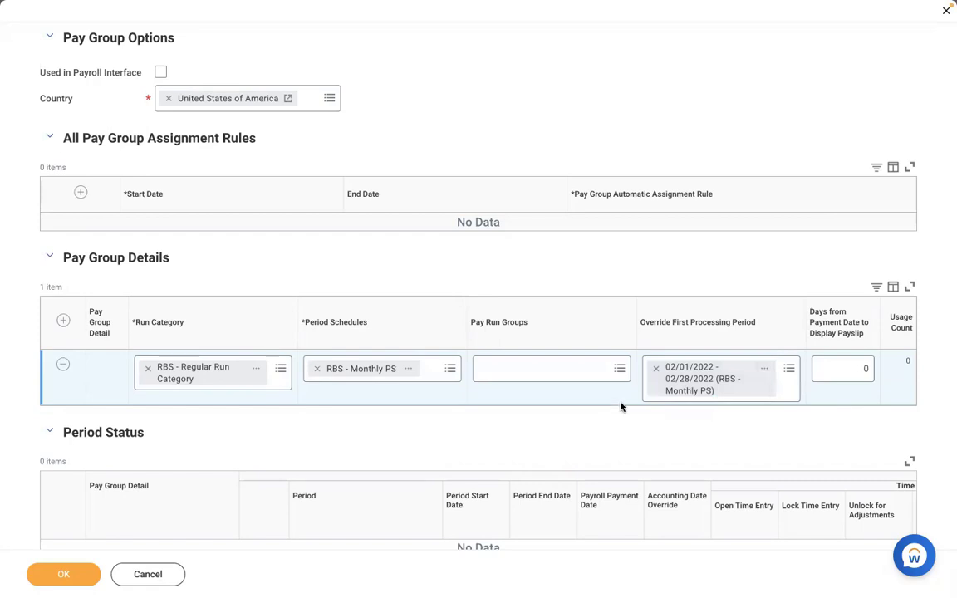
click(656, 371)
click(703, 363)
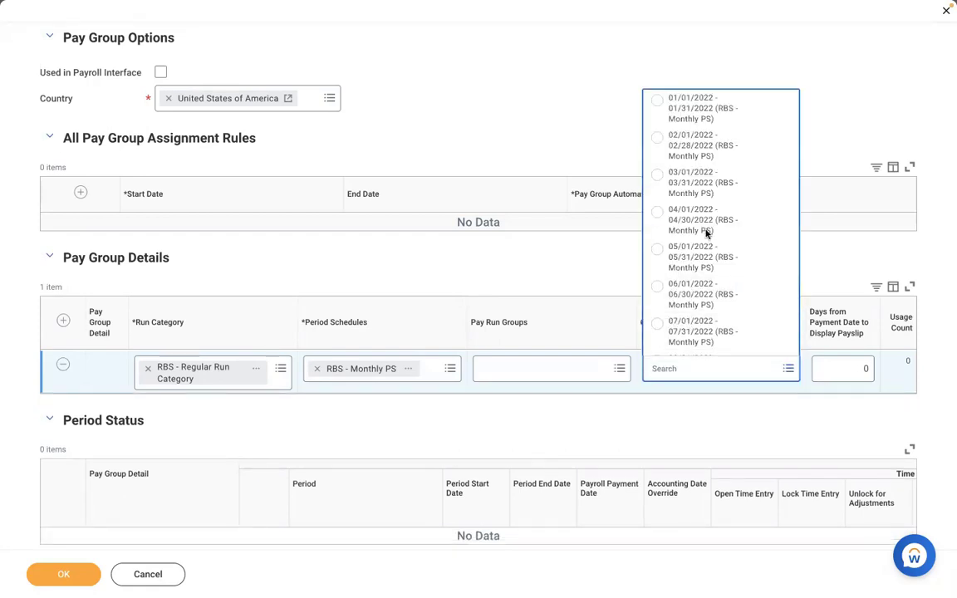
click(742, 404)
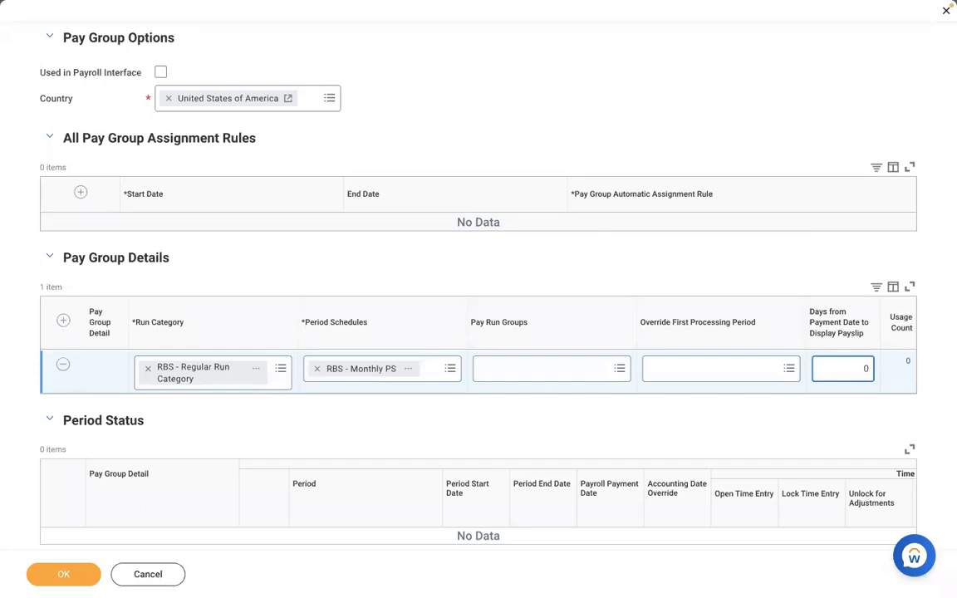
Review the RBS - Monthly PS schedule's payroll payment dates and set Days from Payment Date to Display Payslip to -1.
click(413, 371)
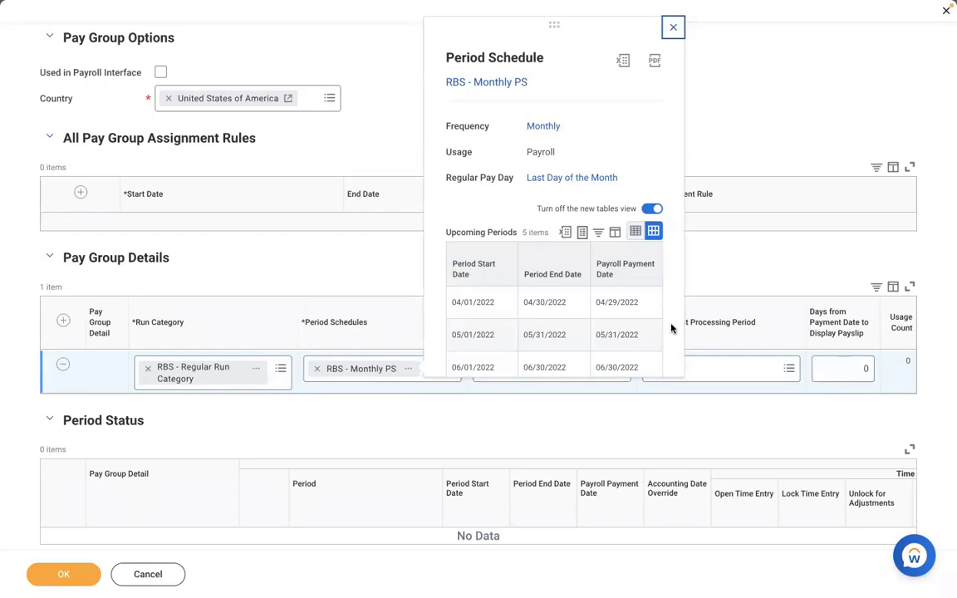
scroll(671, 329, down, 2)
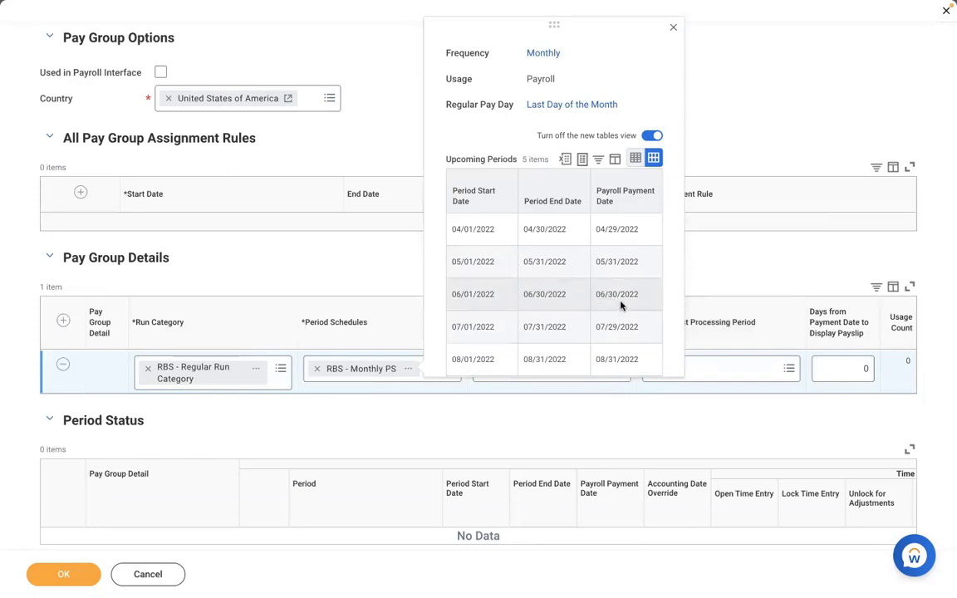
click(846, 368)
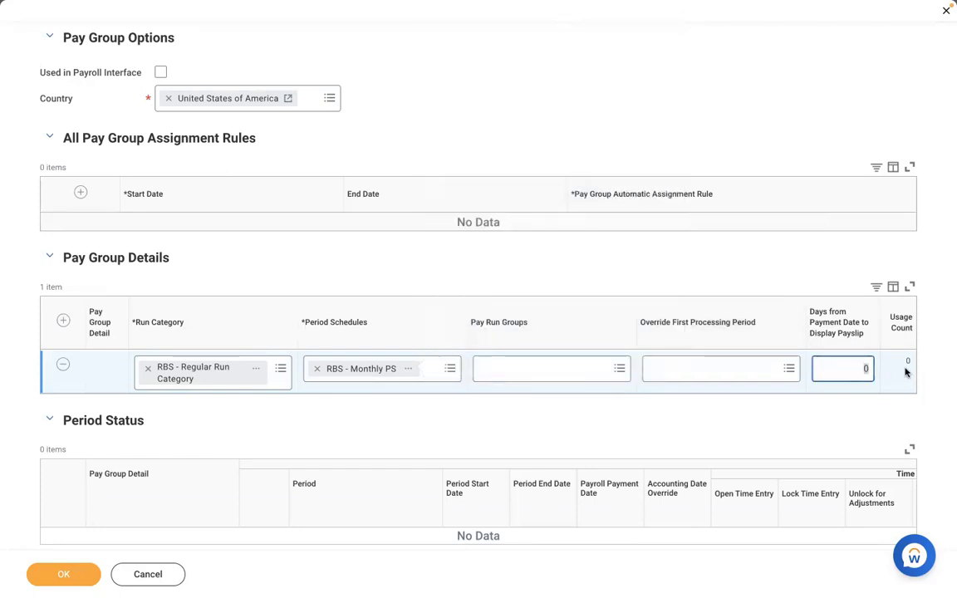
key(BackSpace)
text(-1)
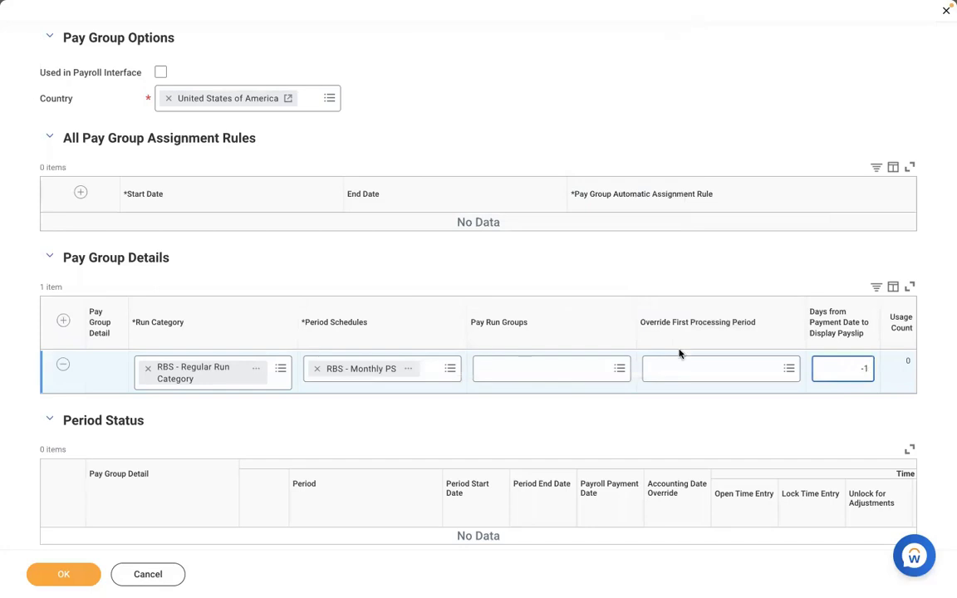
Recheck the RBS - Monthly PS payment dates and set Days from Payment Date to Display Payslip to 0.
click(410, 371)
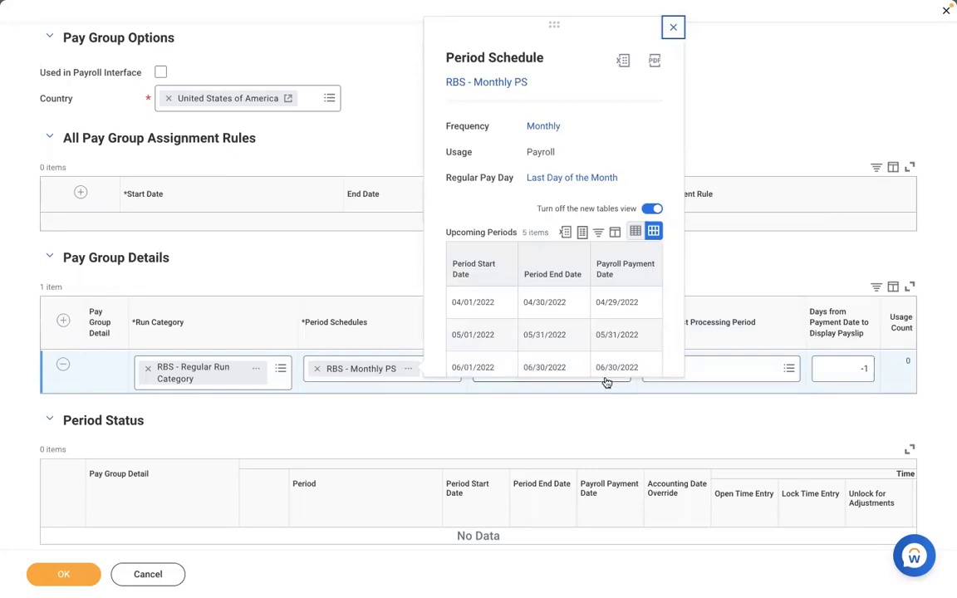
click(848, 370)
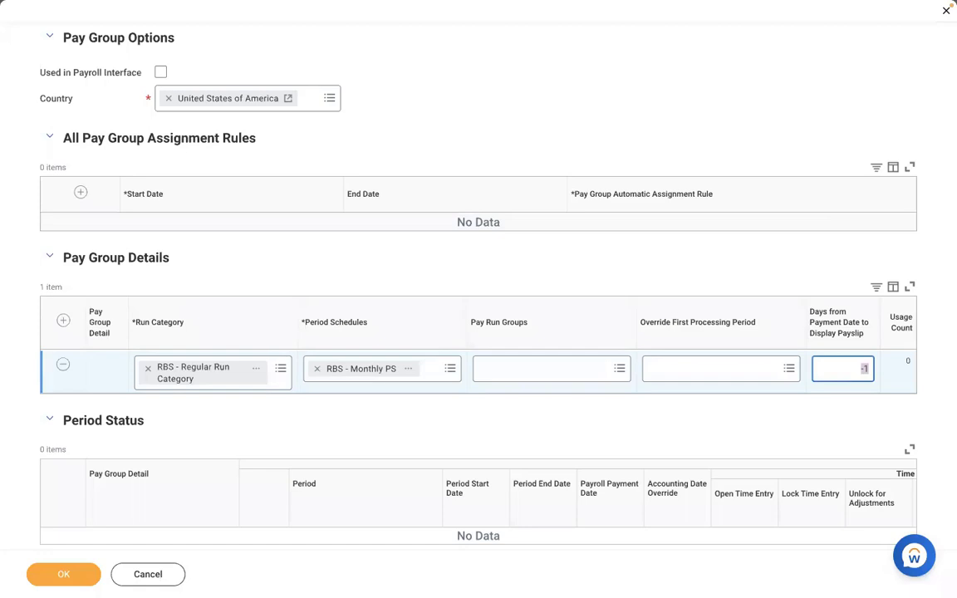
key(BackSpace)
text(1)
key(BackSpace)
text(0)
click(548, 86)
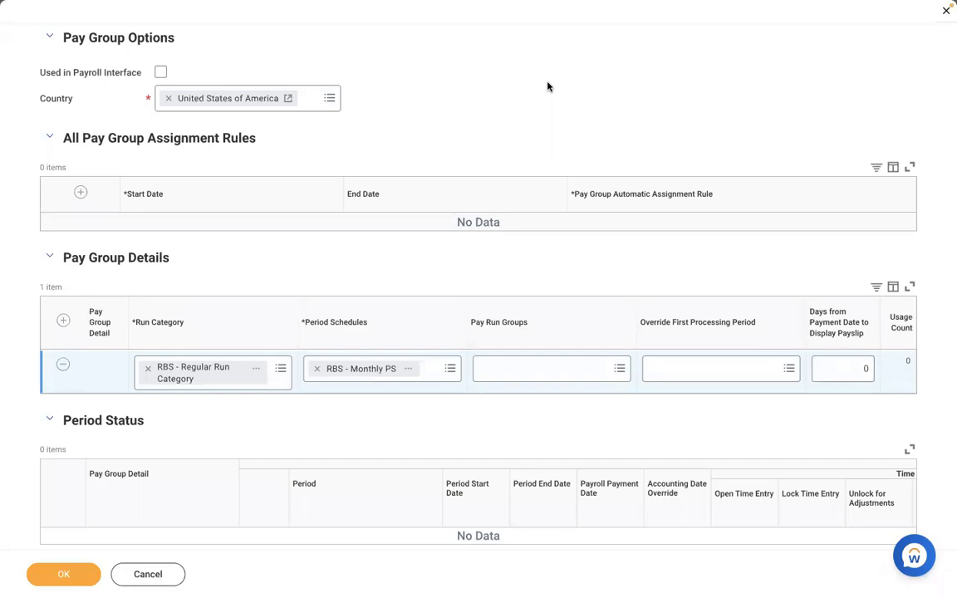
Try entering -1 as the payslip display days, clear the entry and restore 0.
click(845, 365)
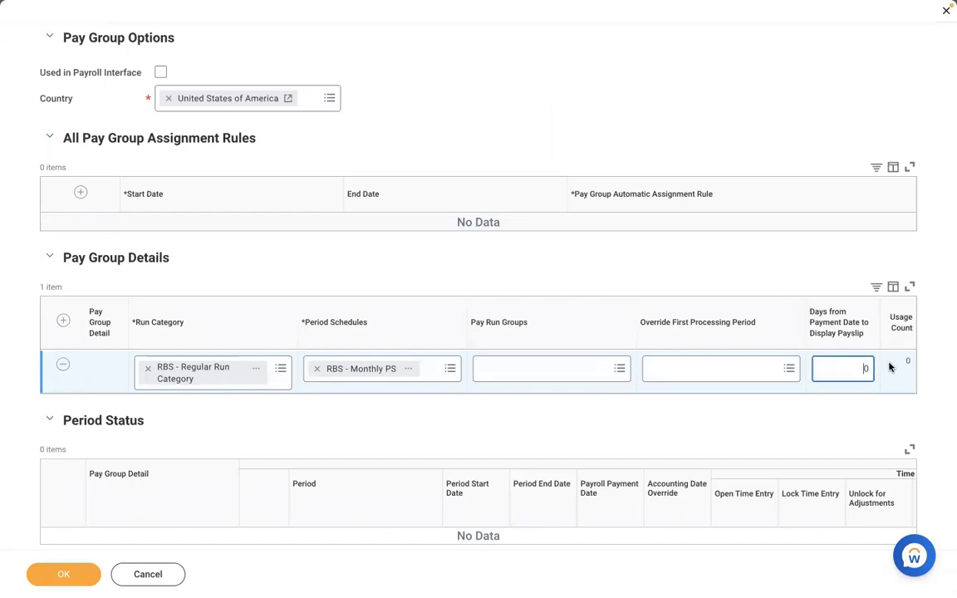
text(-1)
key(BackSpace)
click(512, 267)
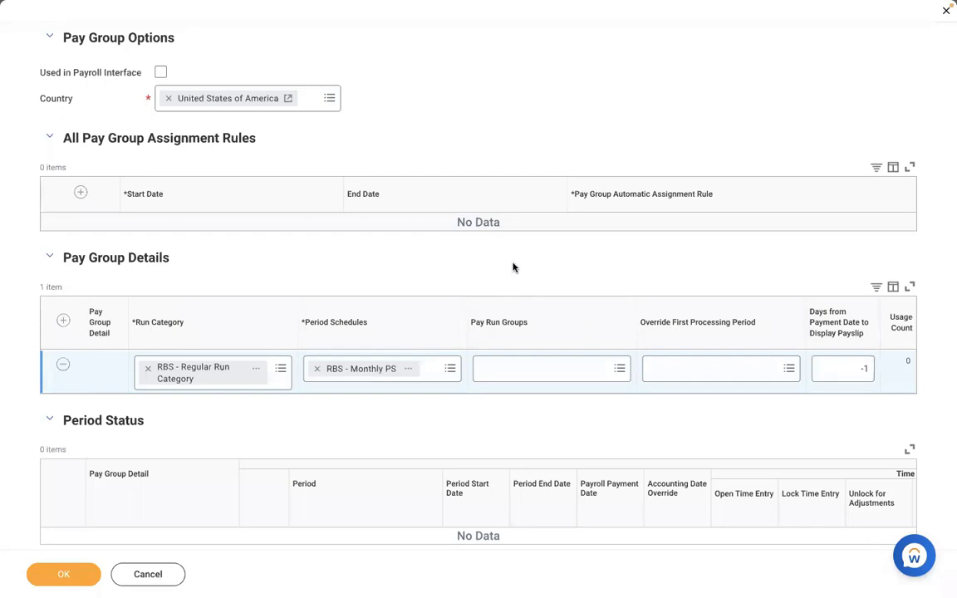
double_click(863, 368)
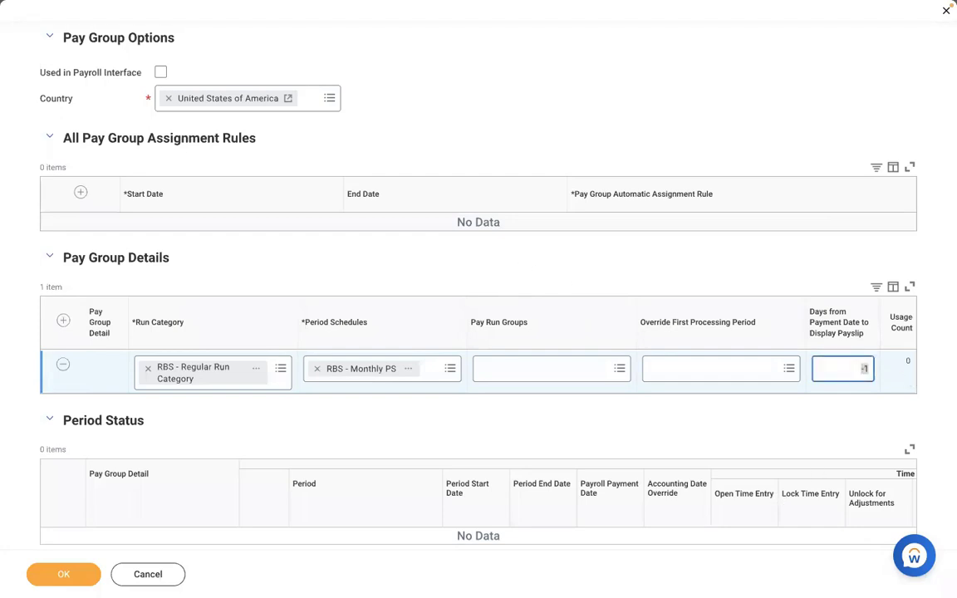
text(0)
click(573, 82)
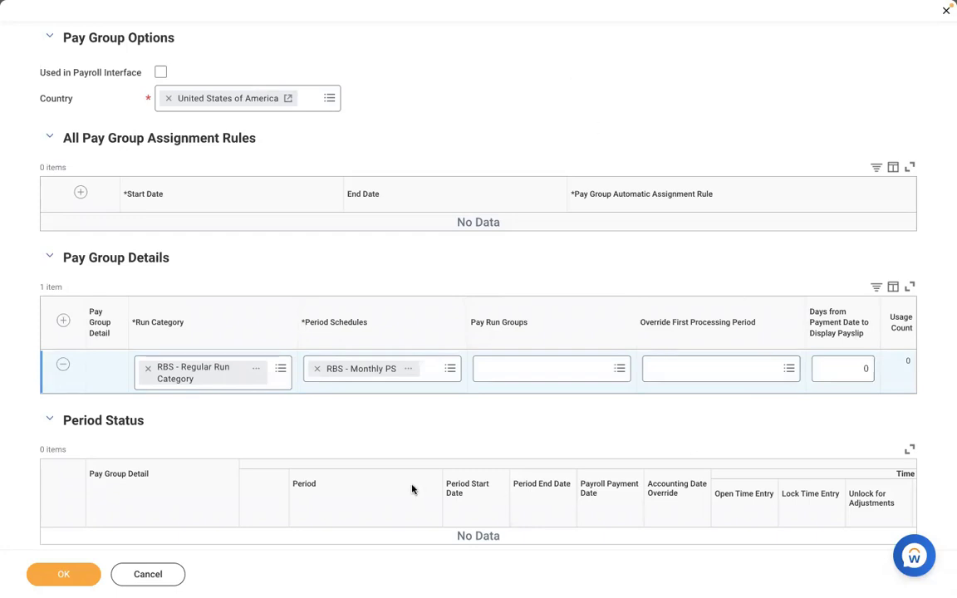
Look over the completed pay group form and submit the pay group details.
click(57, 576)
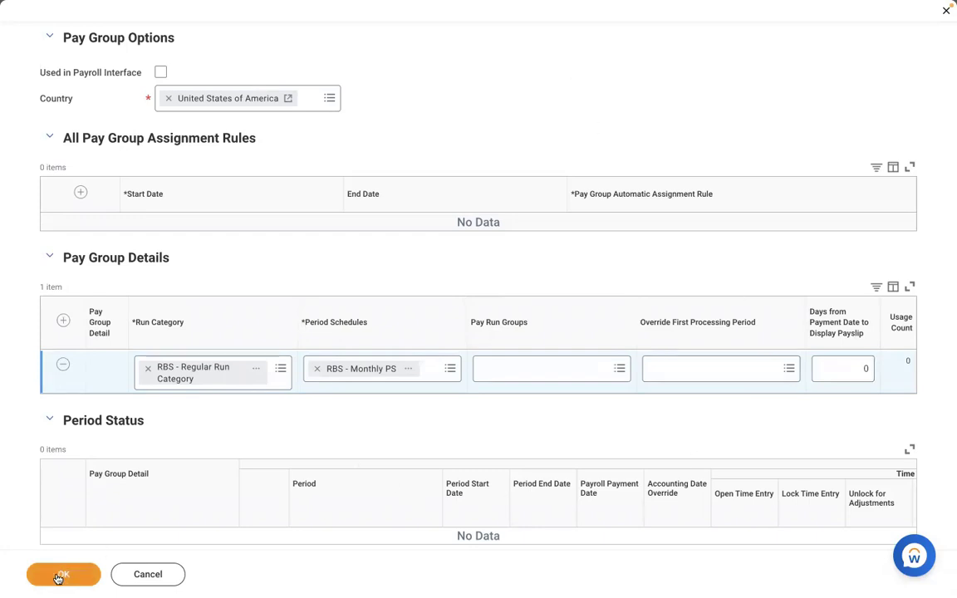
scroll(250, 443, down, 1)
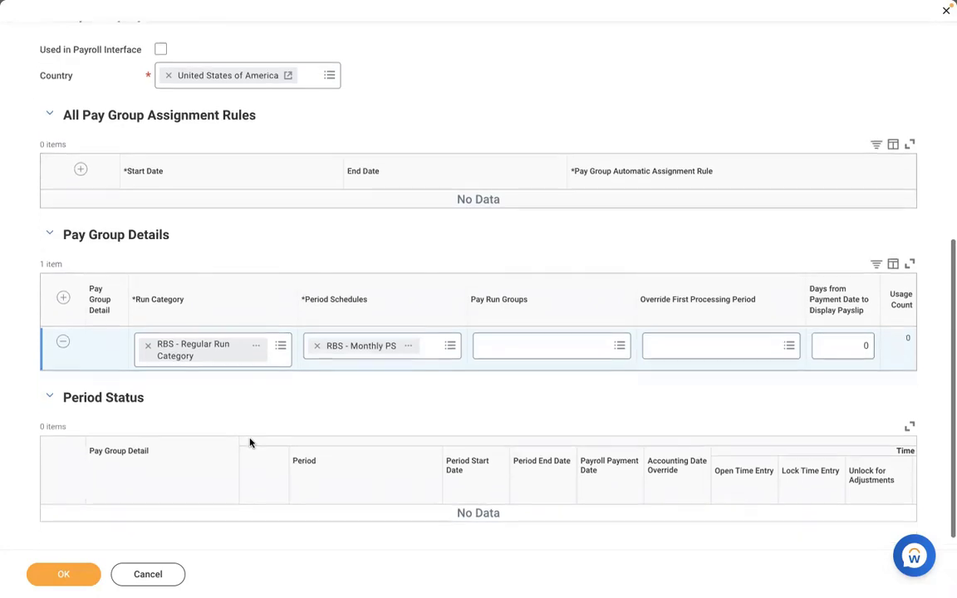
scroll(250, 443, down, 1)
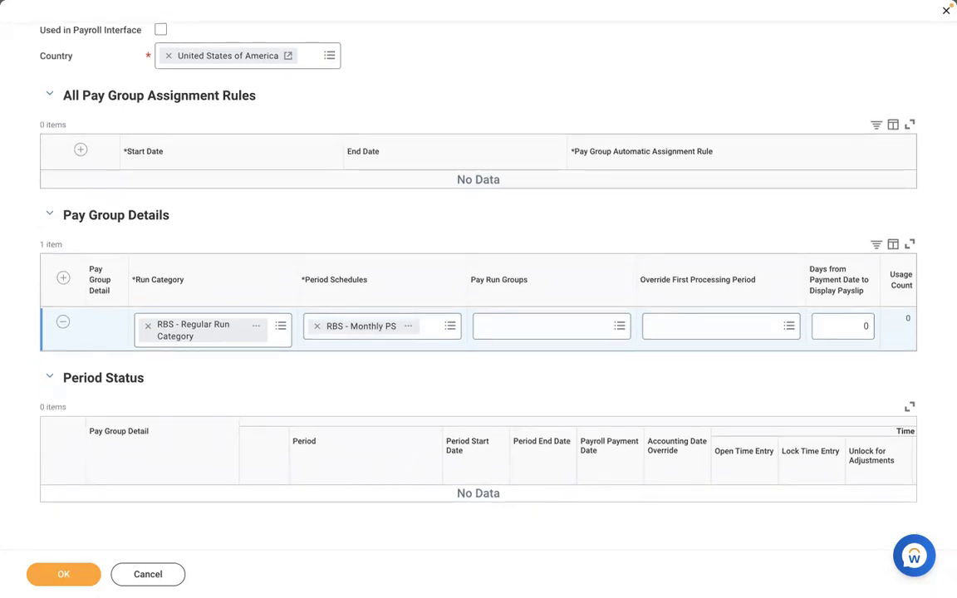
click(55, 576)
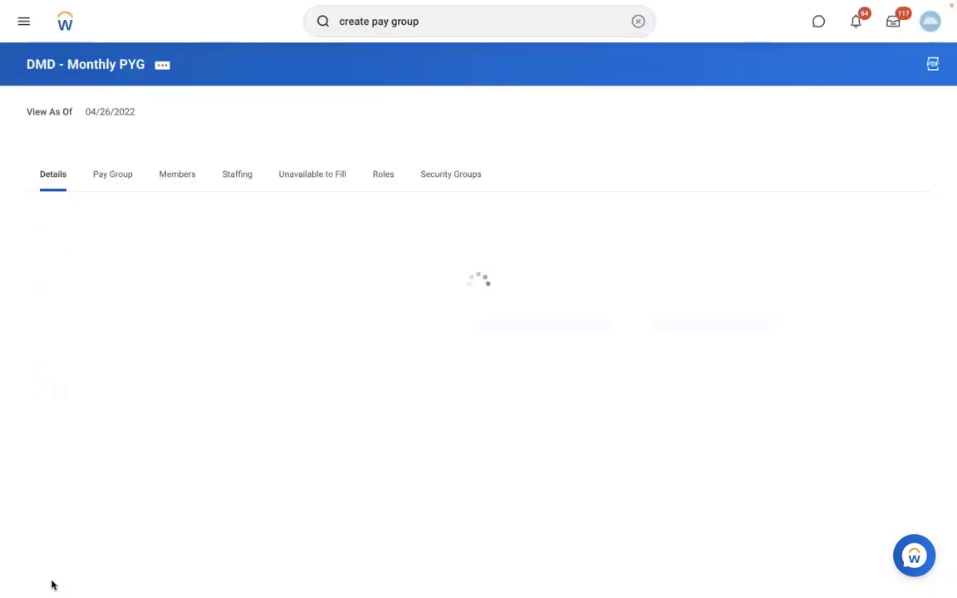
Review the DMD - Monthly PYG pay group's details, its next period to process and the status of its 2022 periods.
click(112, 172)
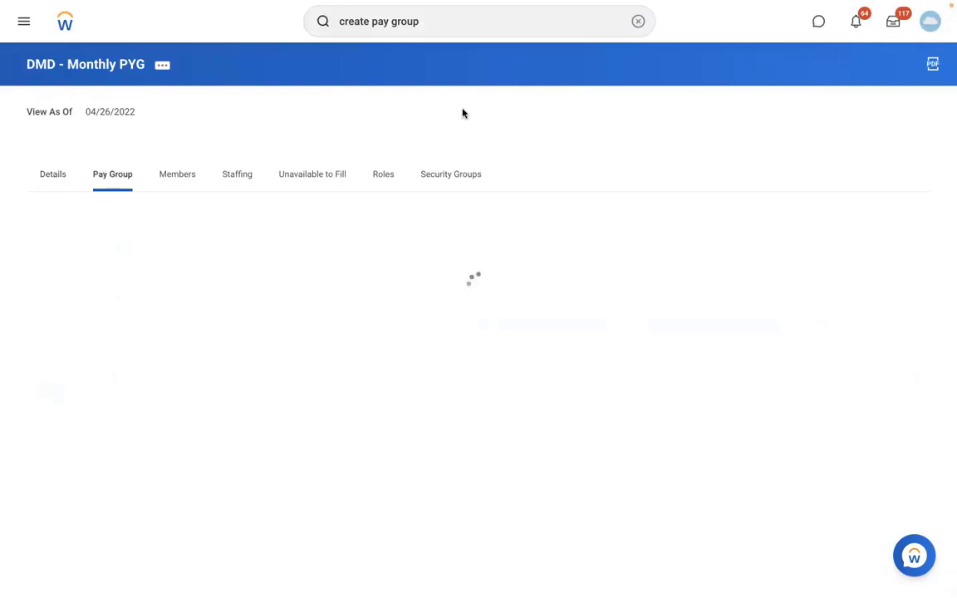
scroll(707, 115, down, 5)
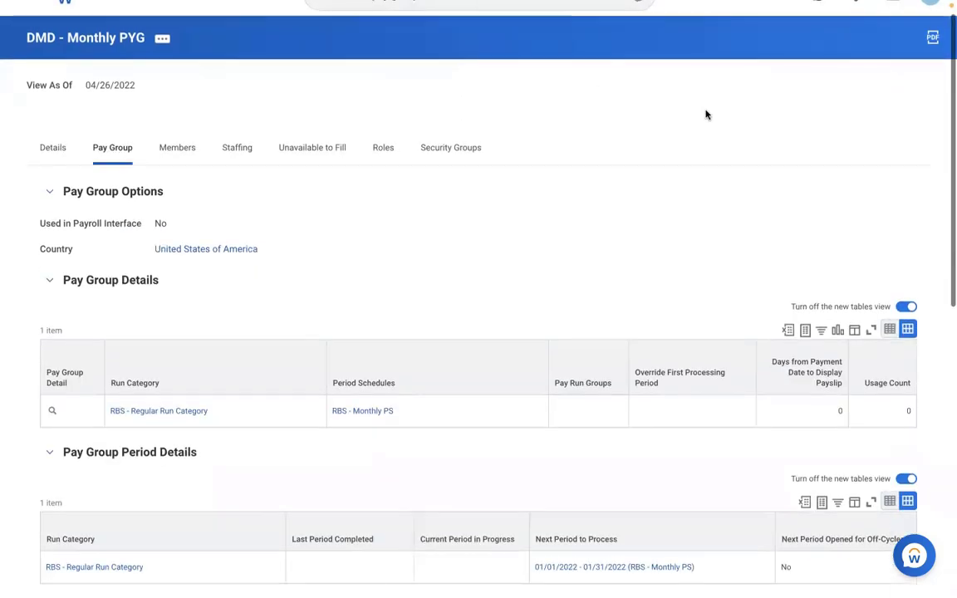
scroll(706, 115, down, 3)
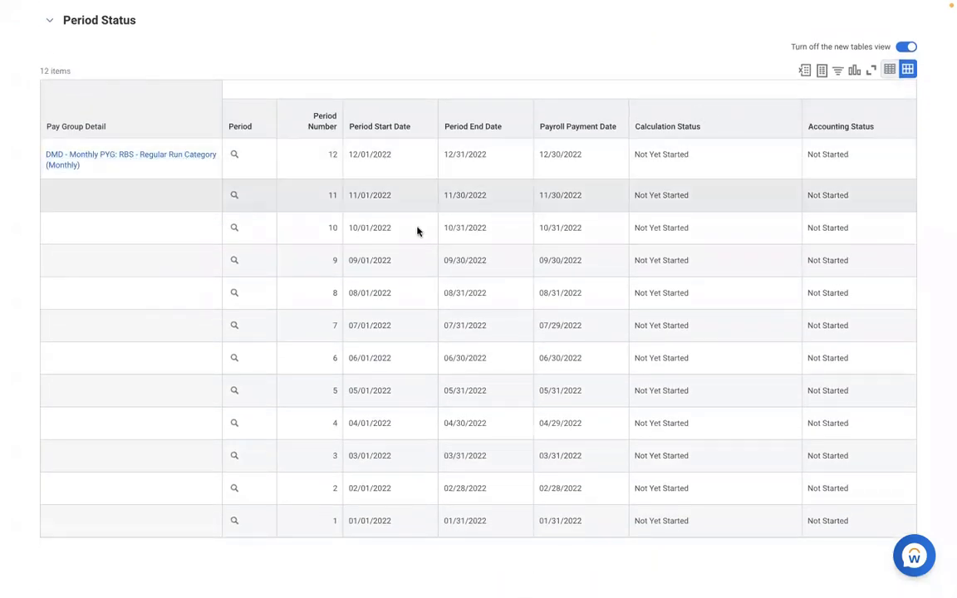
scroll(331, 253, up, 3)
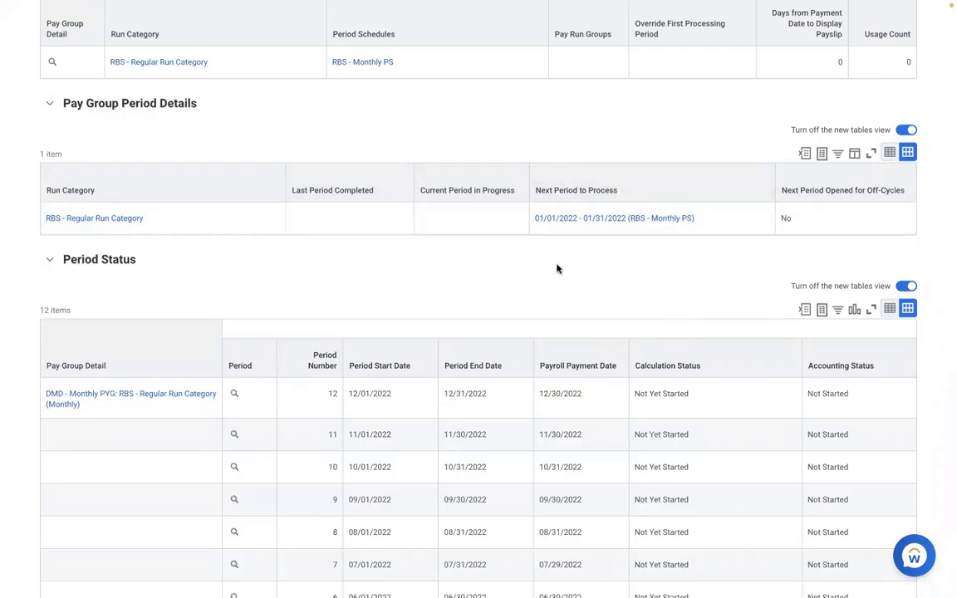
click(734, 227)
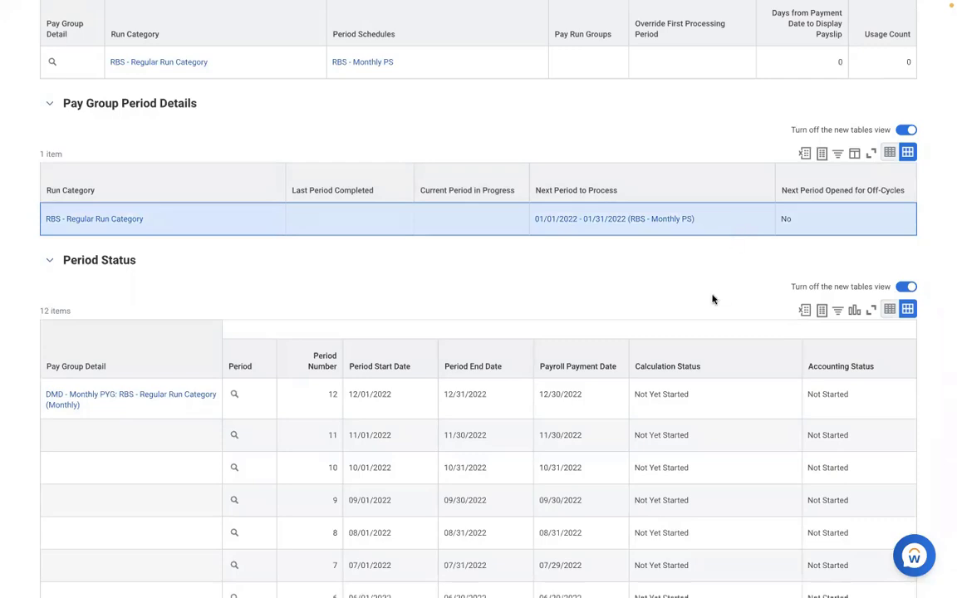
scroll(712, 299, down, 3)
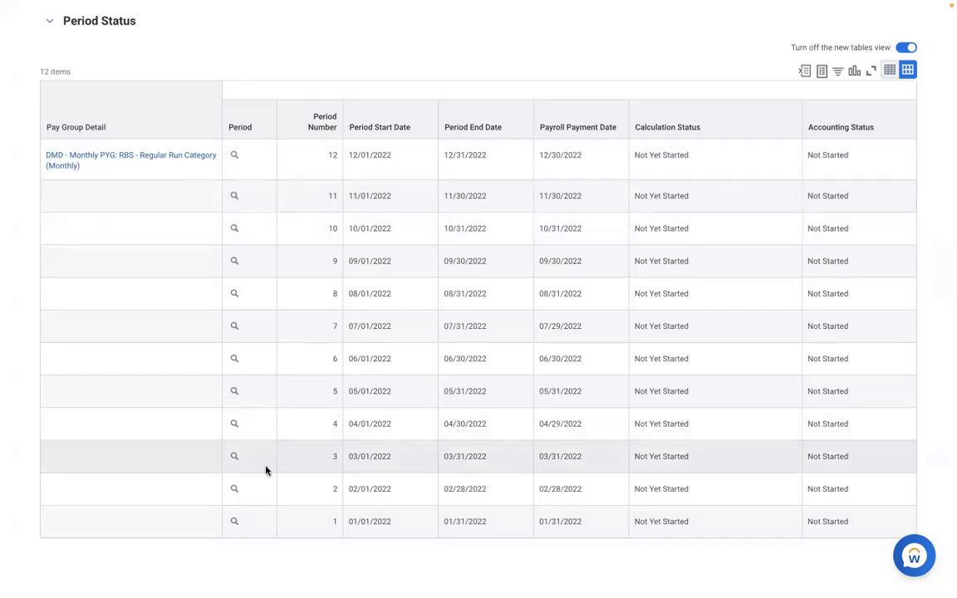
click(266, 470)
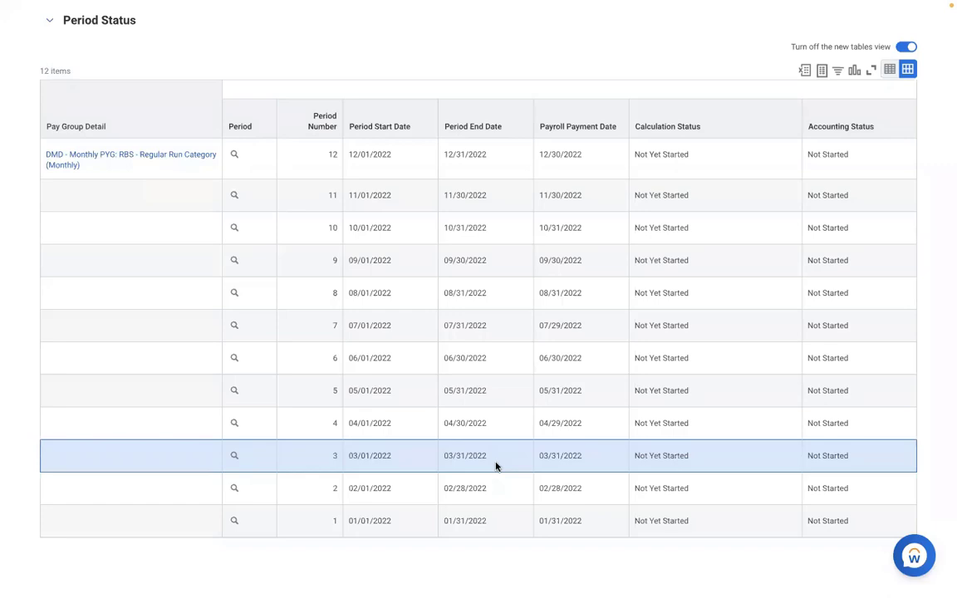
scroll(495, 466, up, 4)
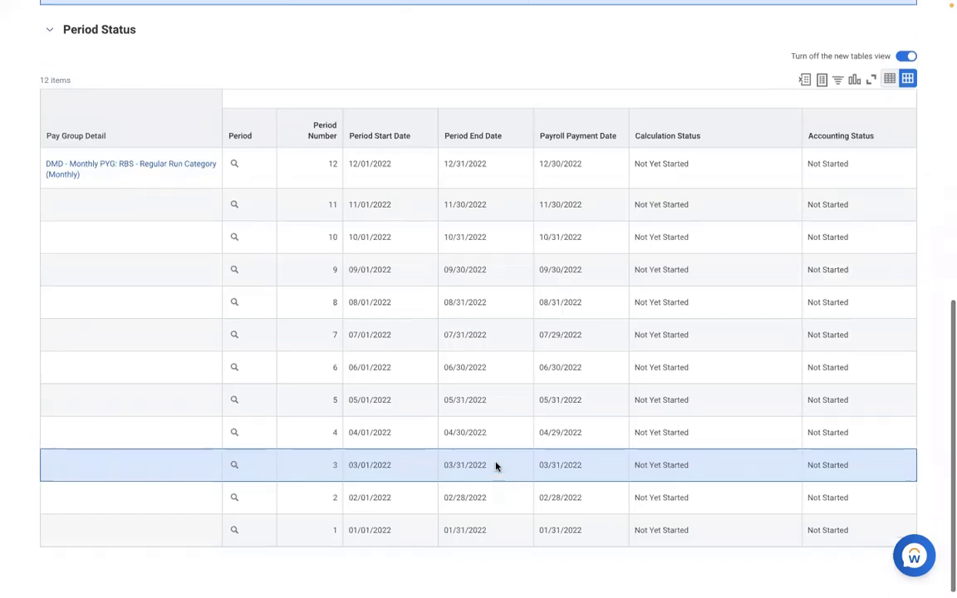
scroll(496, 466, up, 4)
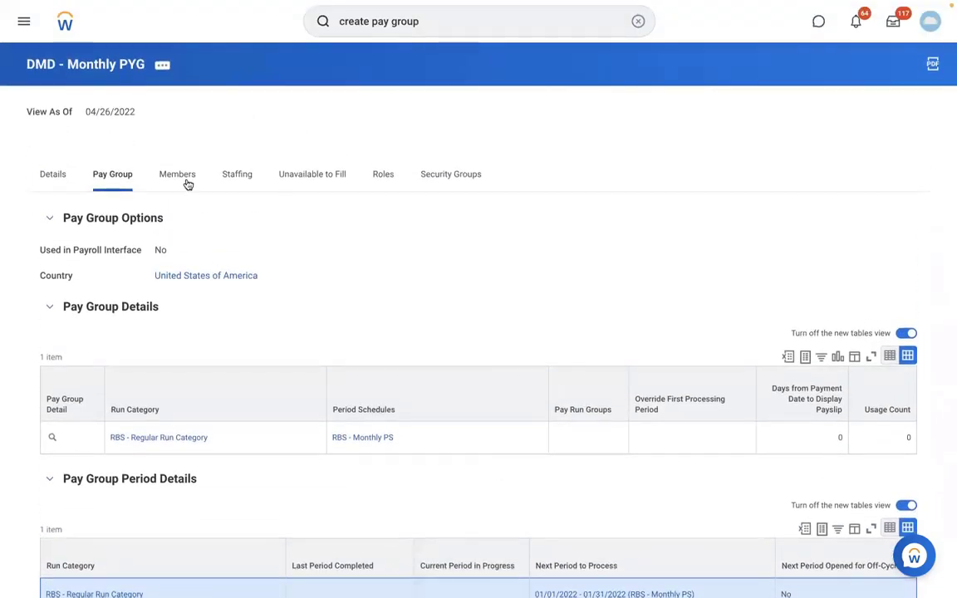
Check the pay group's member list, and return to its pay group information to re-examine the period details and status.
click(181, 176)
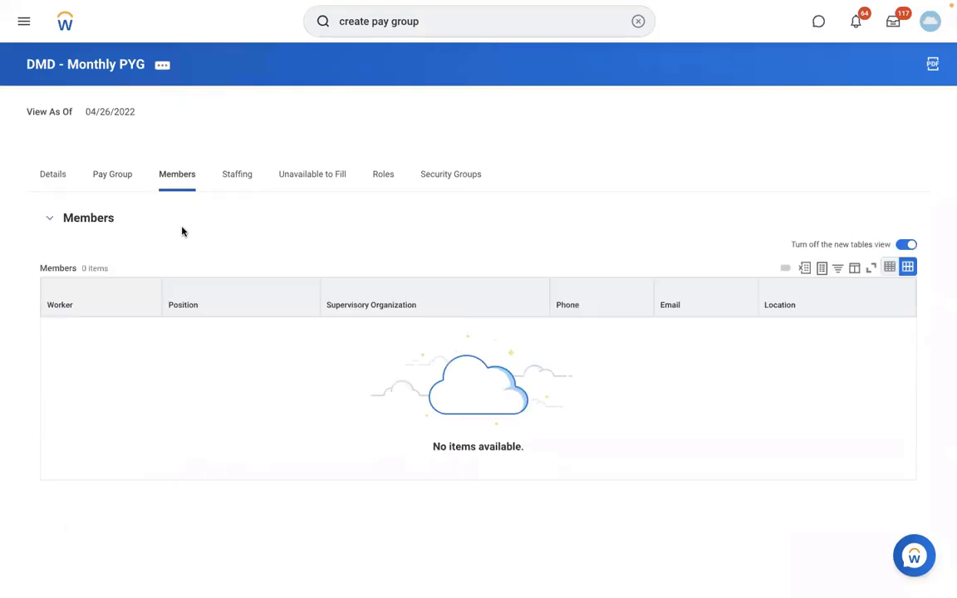
click(111, 183)
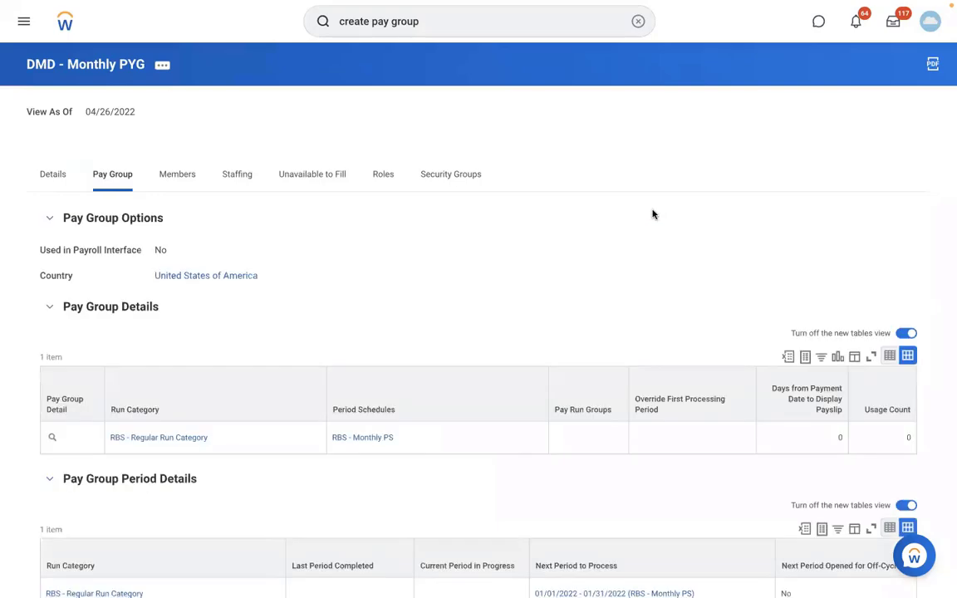
scroll(652, 214, down, 3)
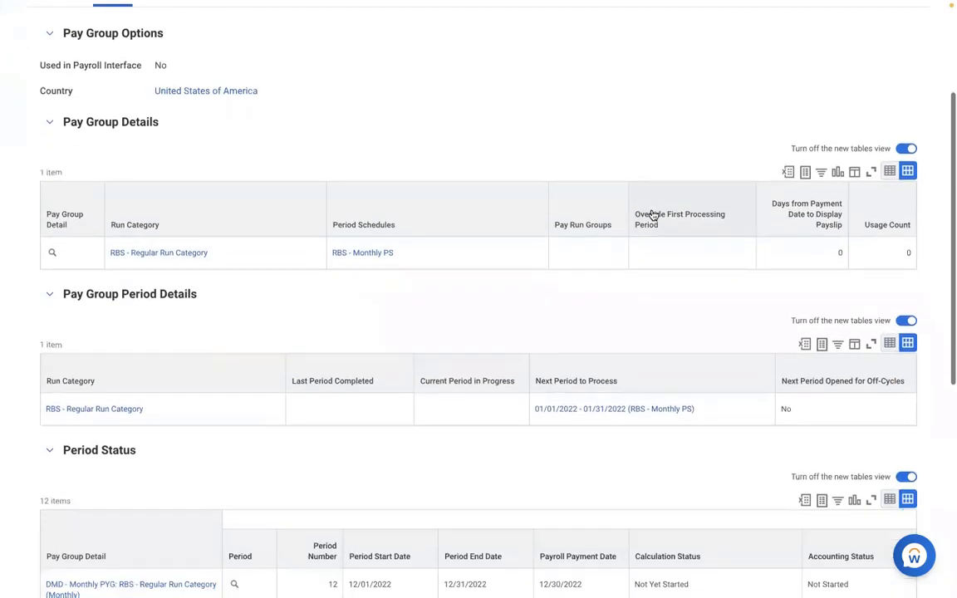
scroll(652, 214, down, 1)
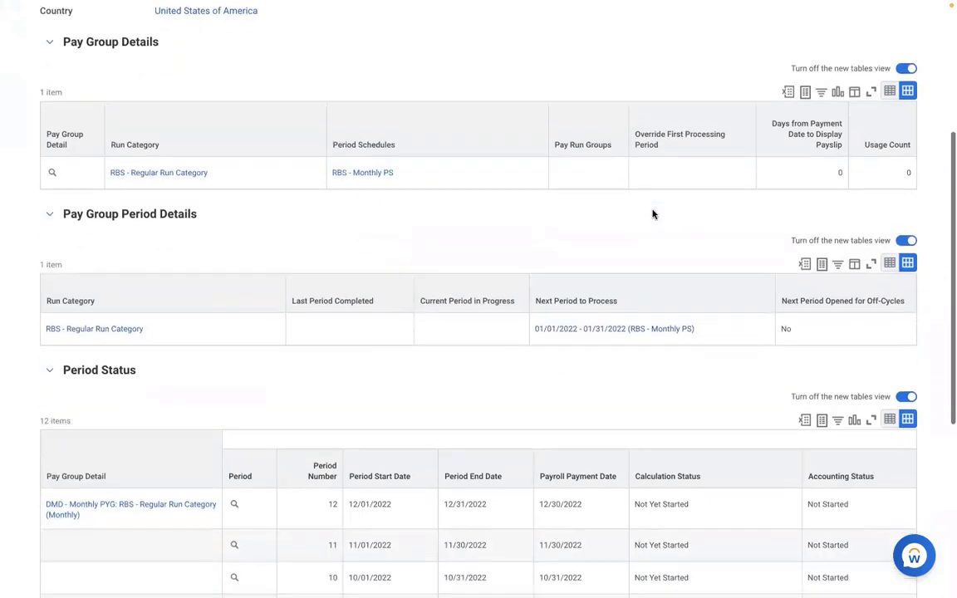
scroll(652, 214, down, 4)
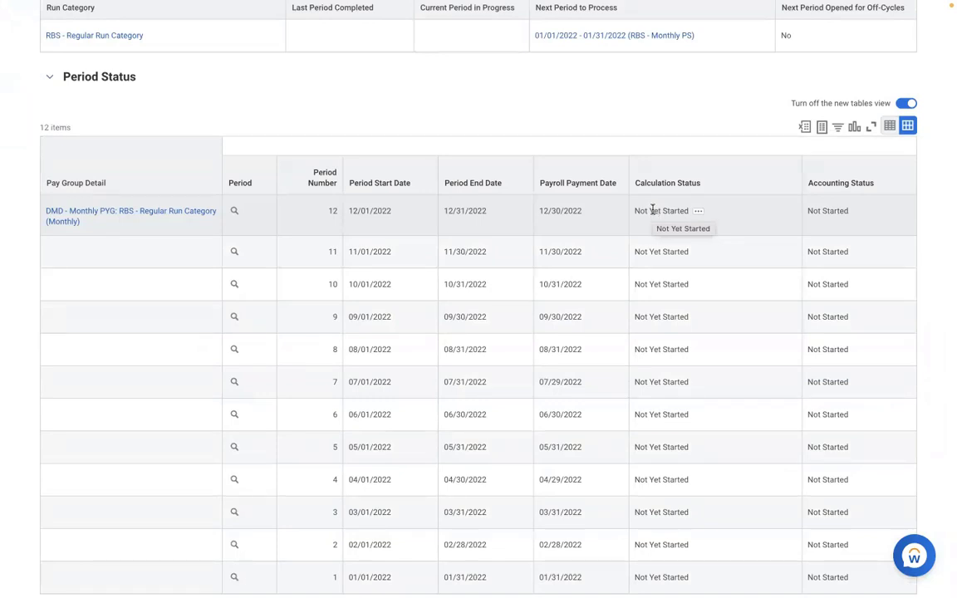
scroll(652, 213, up, 6)
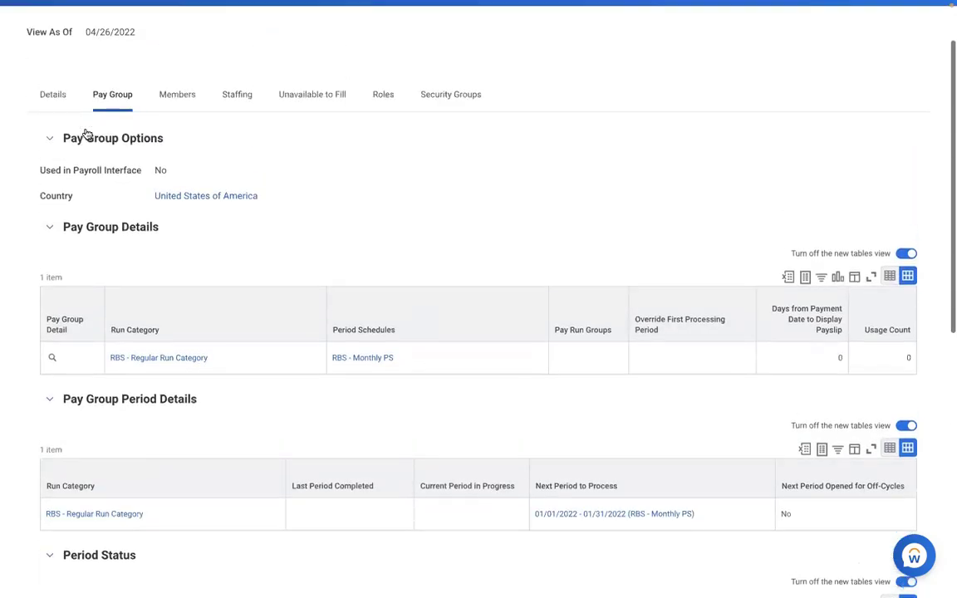
Check the pay group's member list, search for a Staff Payroll Specialist in Boston by name and review that worker's job details.
click(176, 98)
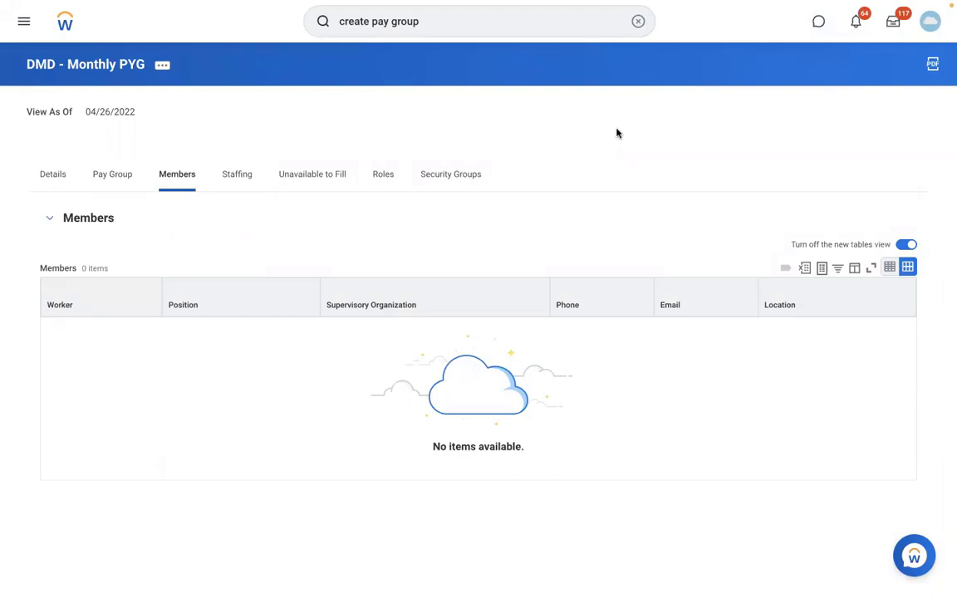
click(638, 21)
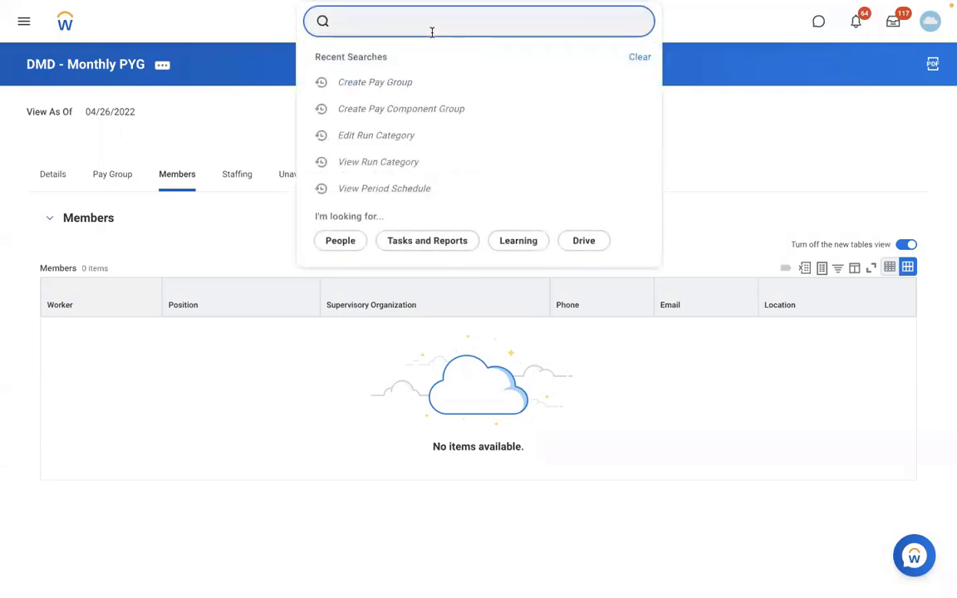
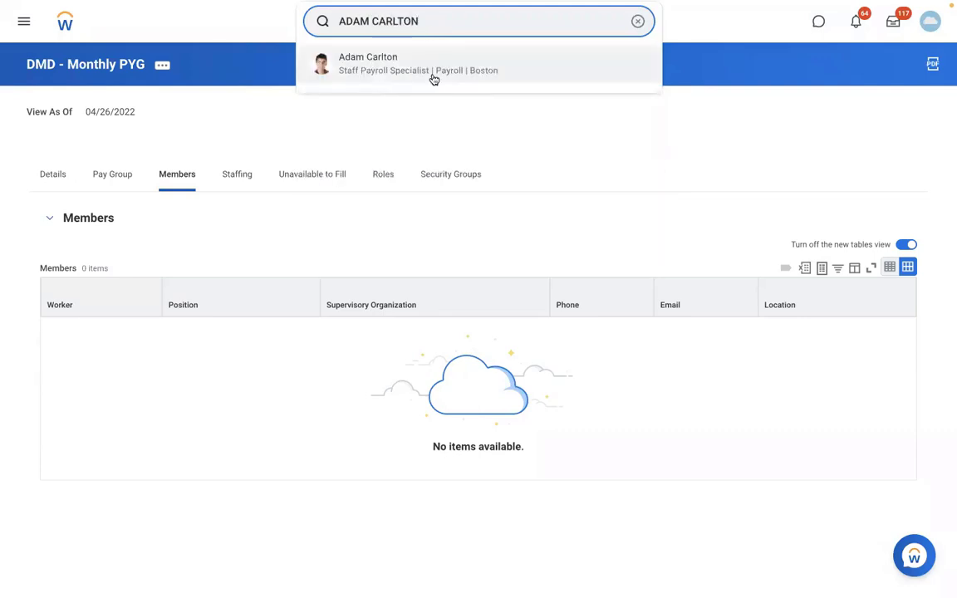
click(433, 78)
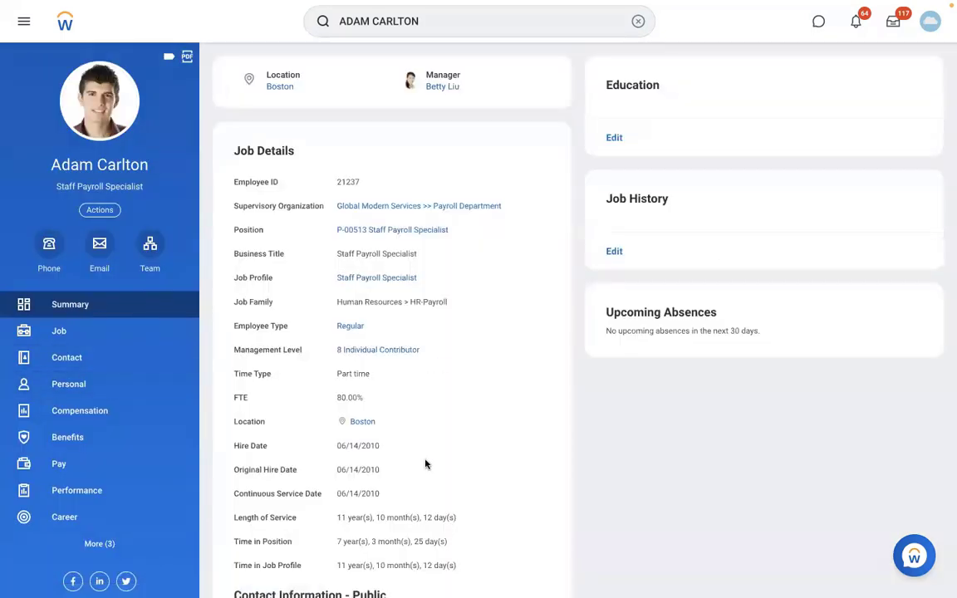
scroll(425, 463, down, 2)
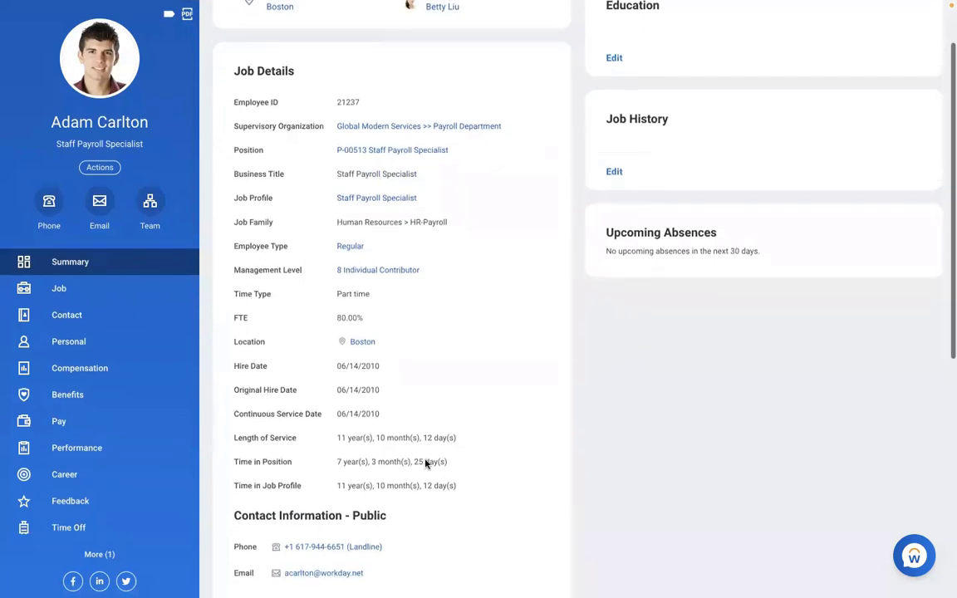
scroll(425, 464, up, 2)
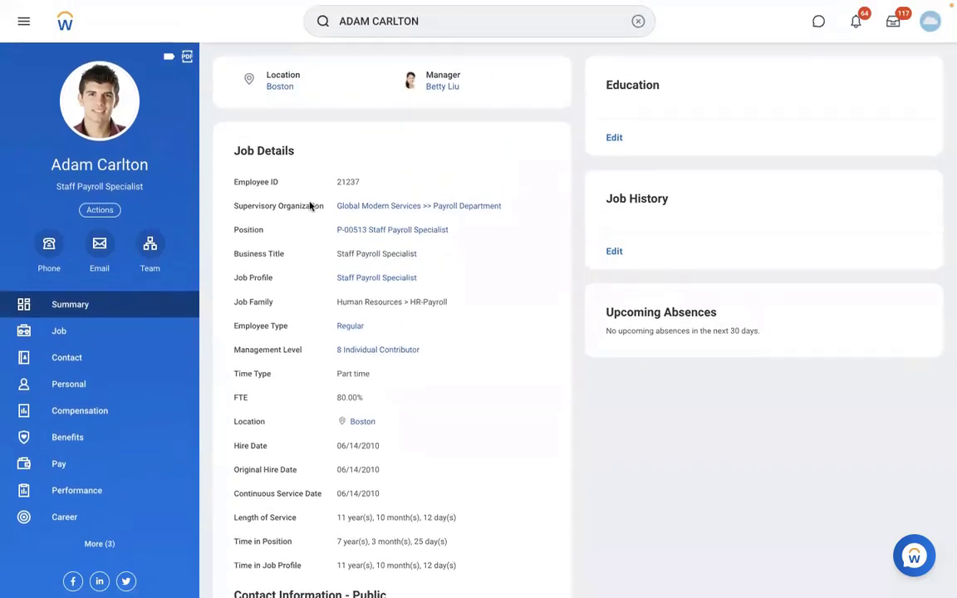
Open the worker's team org chart and review the job details of the Staff Payroll Specialist based in San Francisco.
click(150, 247)
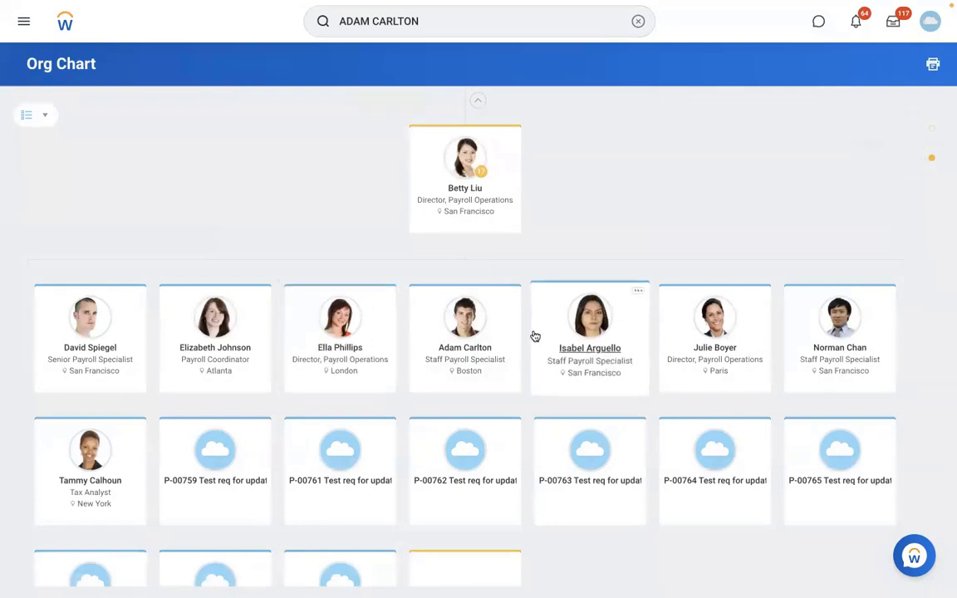
click(603, 346)
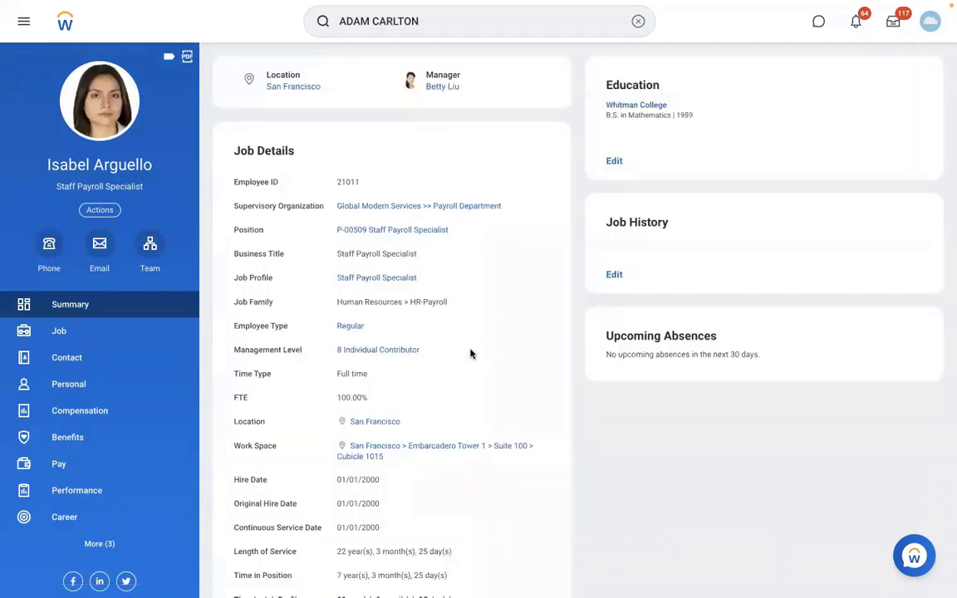
scroll(470, 354, down, 1)
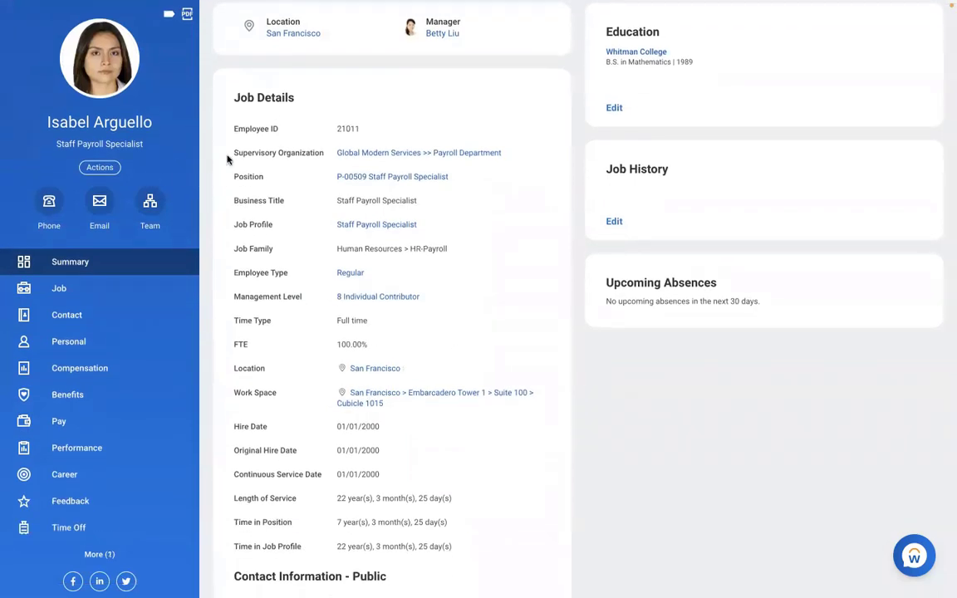
Start a payroll Assign Pay Group task for the San Francisco specialist with effective date 01/01/2022.
click(99, 168)
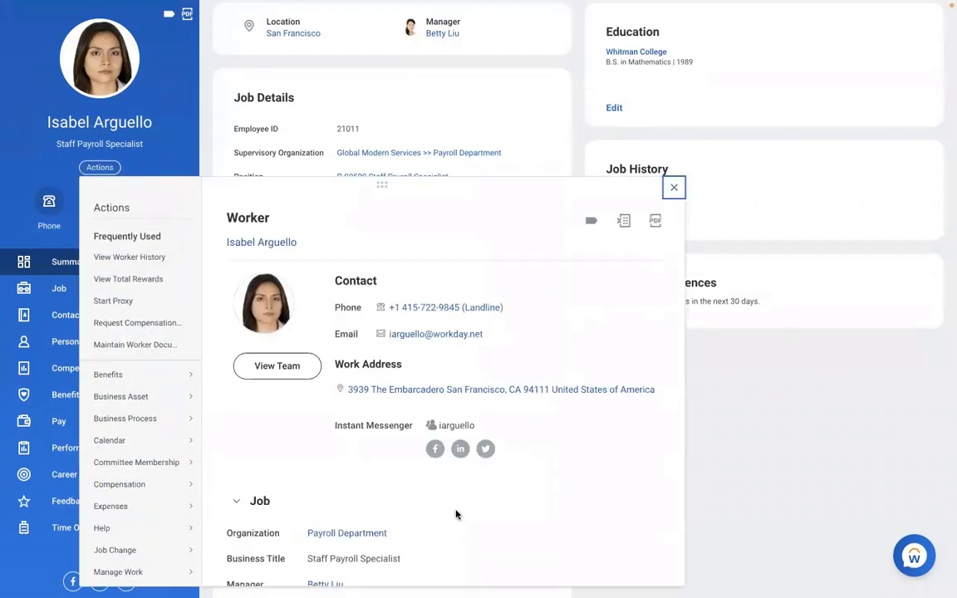
scroll(455, 514, down, 5)
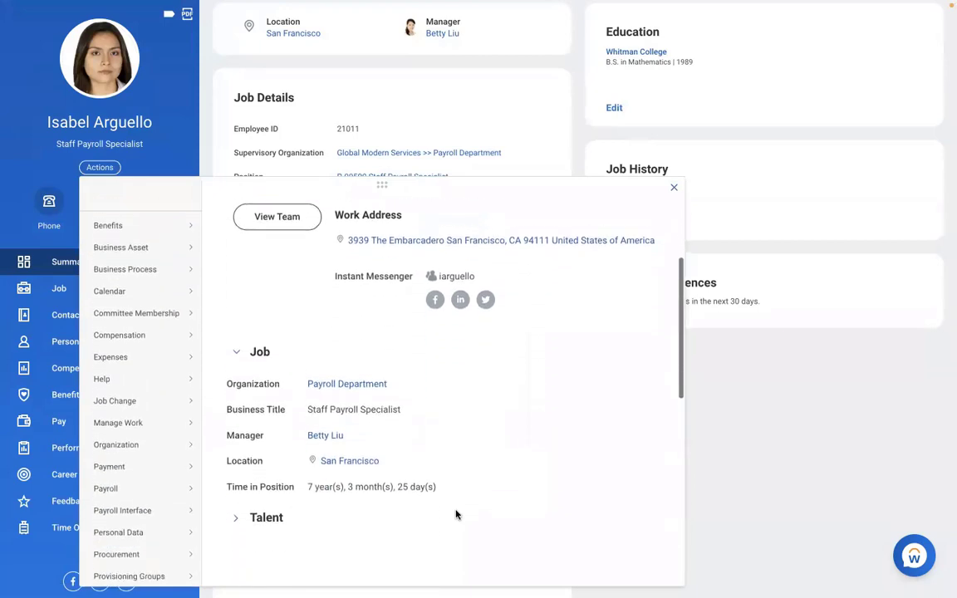
mouse_move(100, 423)
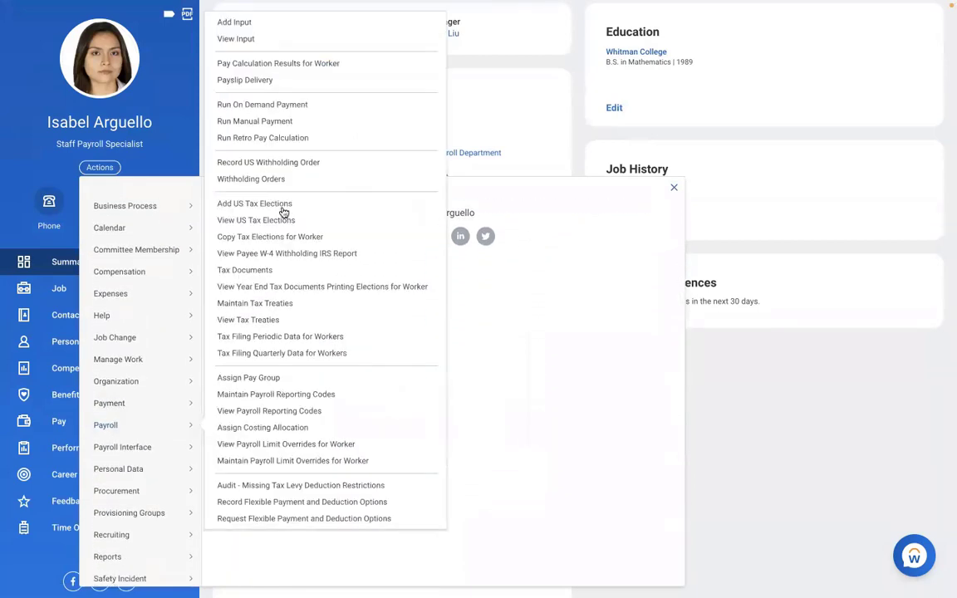
click(247, 378)
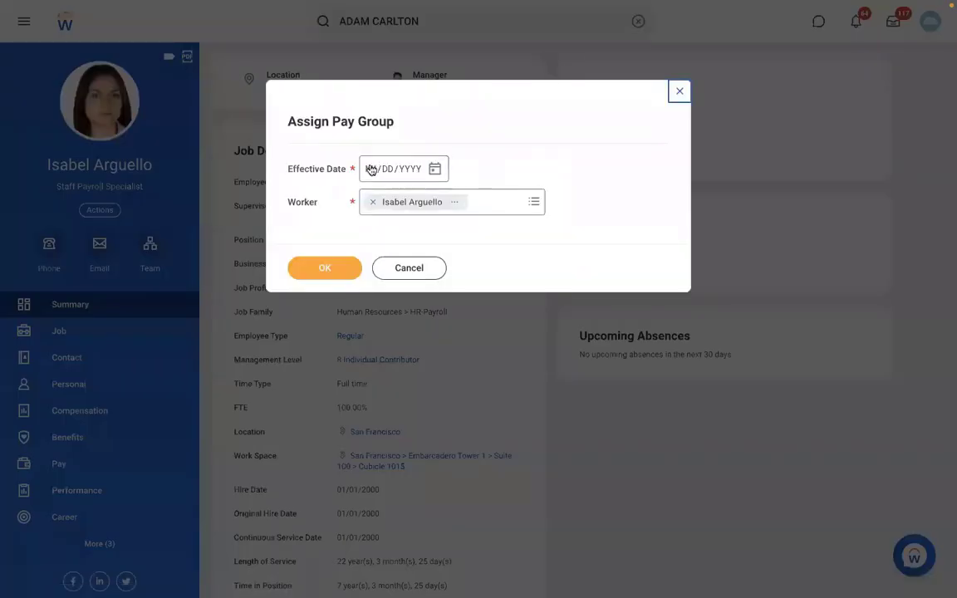
click(368, 169)
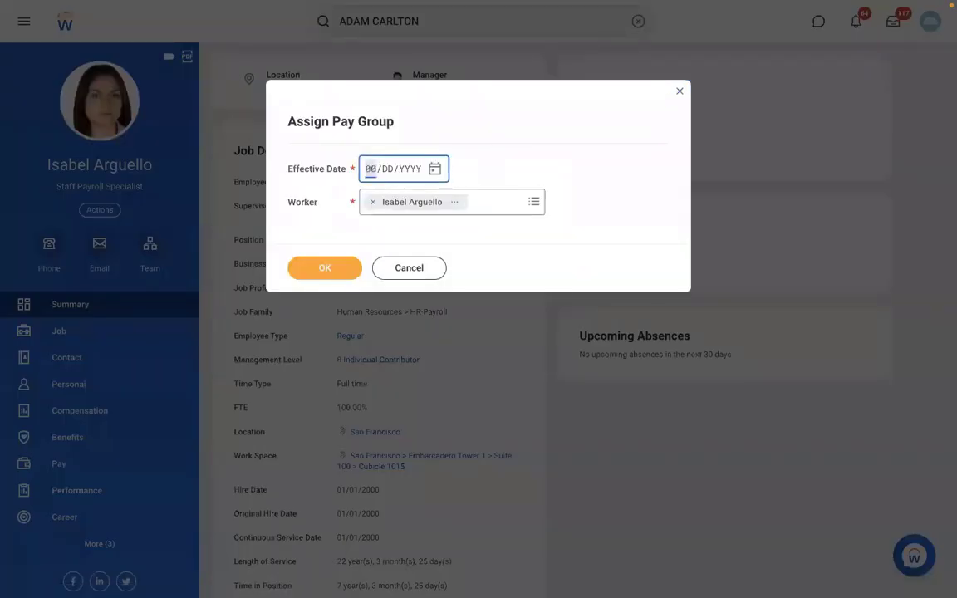
text(01/01/2022)
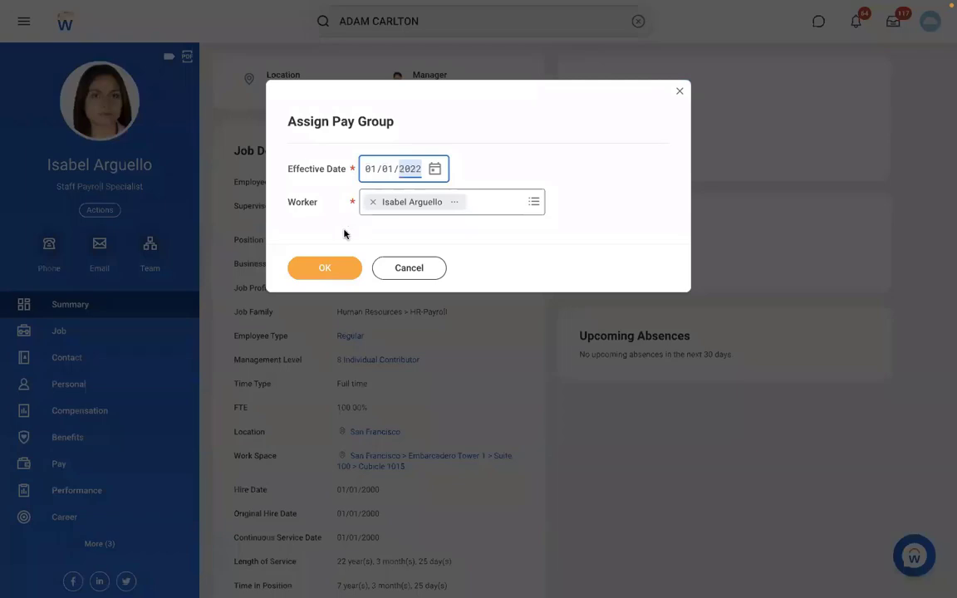
click(329, 270)
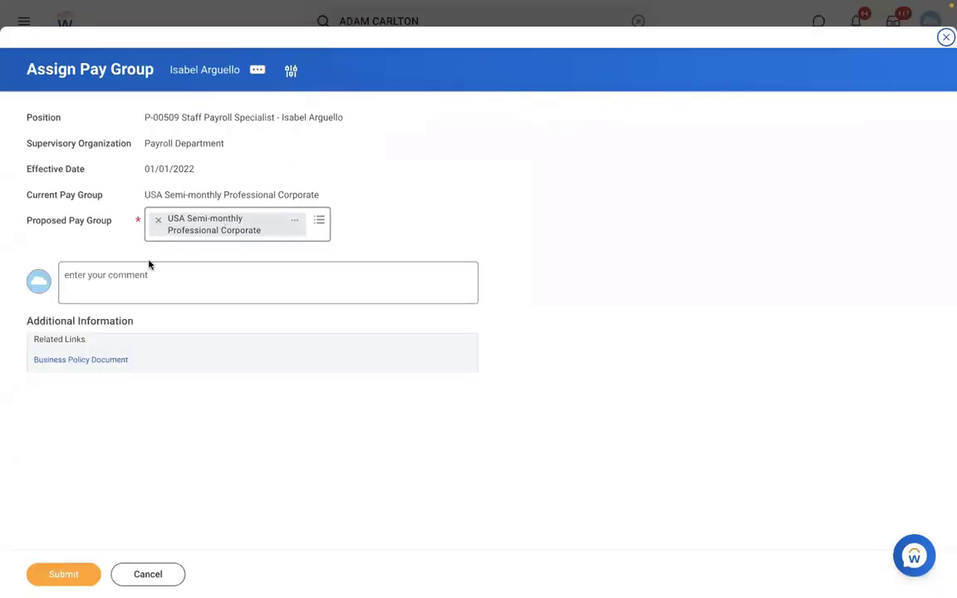
Clear the proposed pay group, try to find a replacement by searching for RBS, and discard the pay group assignment.
click(157, 221)
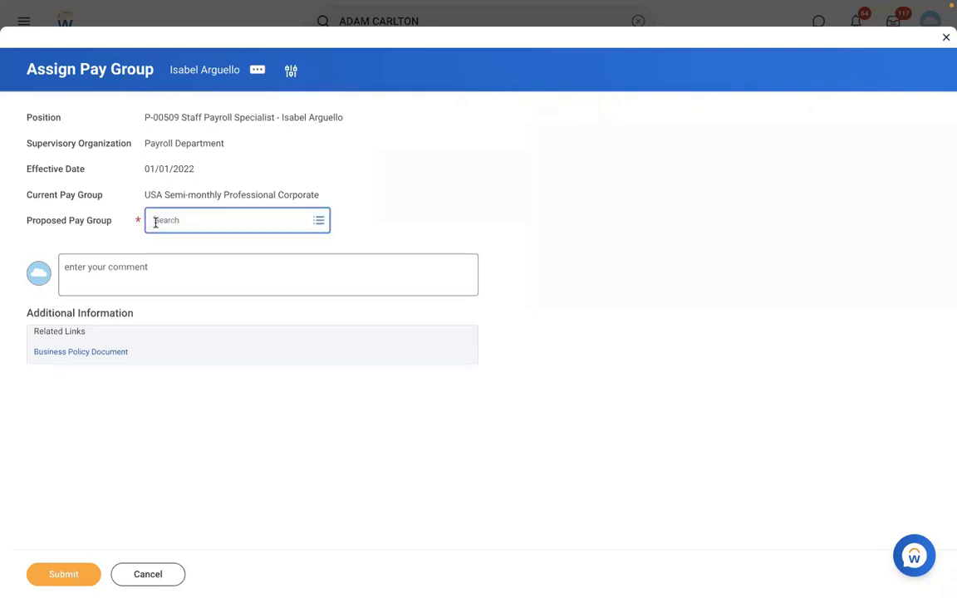
text(RBS)
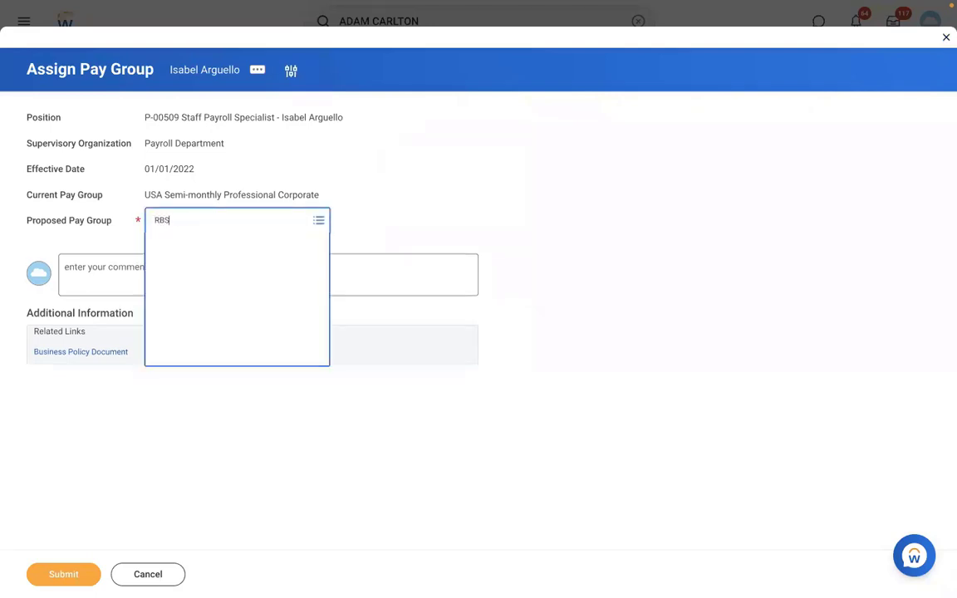
key(Return)
click(203, 222)
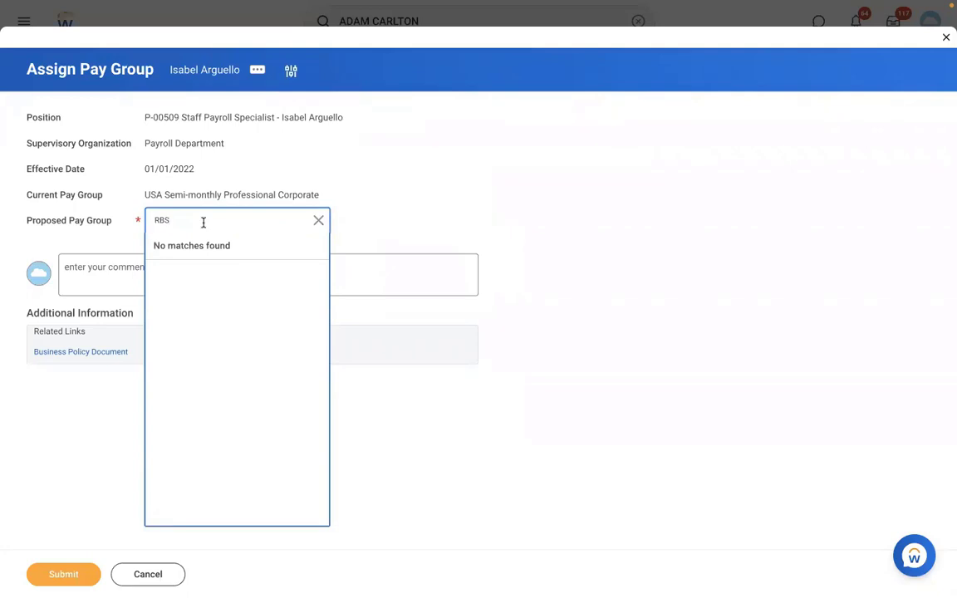
key(Return)
click(164, 579)
click(414, 329)
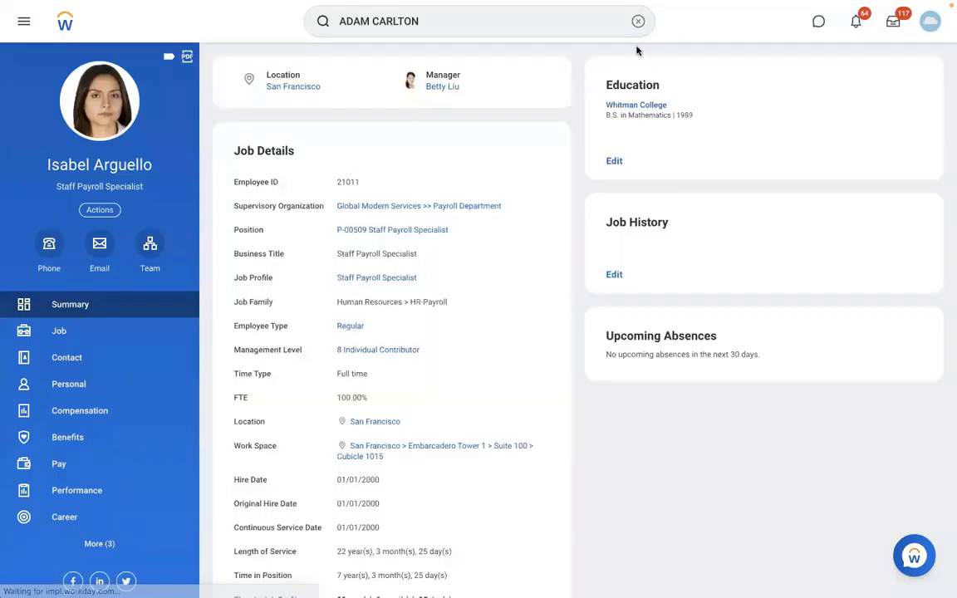
Search for VIEW PAY GROUP and open the View Pay Group report.
click(579, 23)
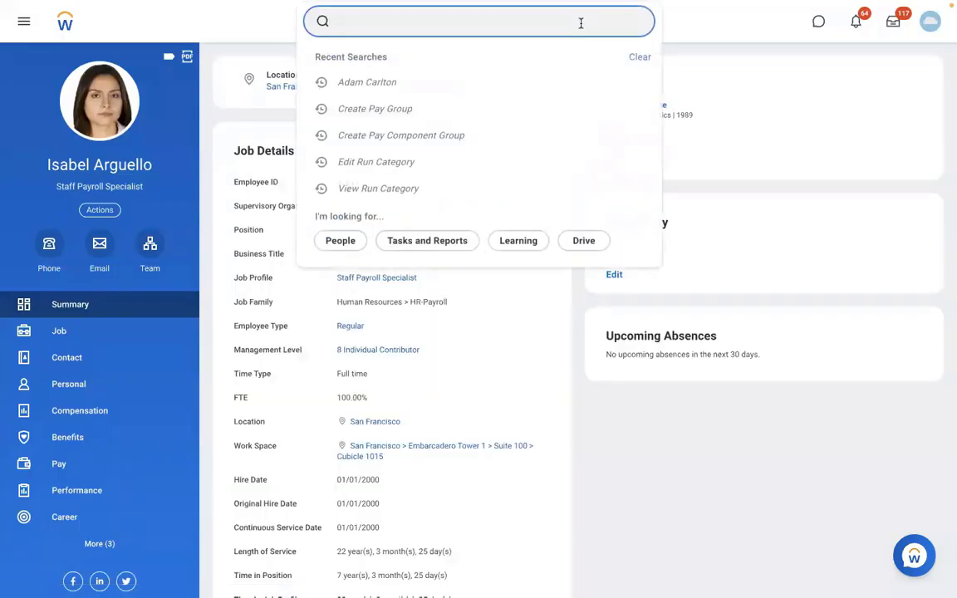
text(VIEW PAY)
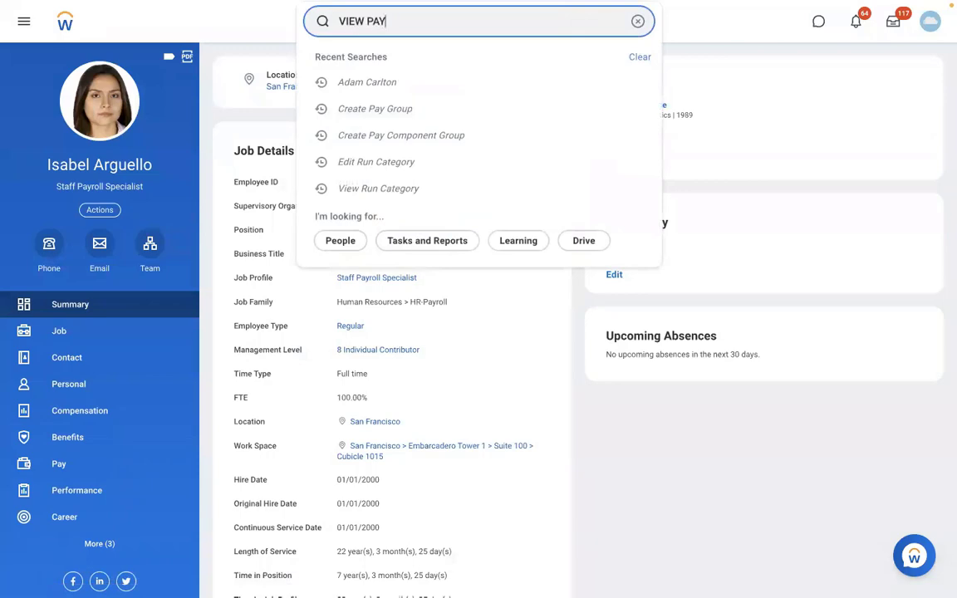
text( GROUP)
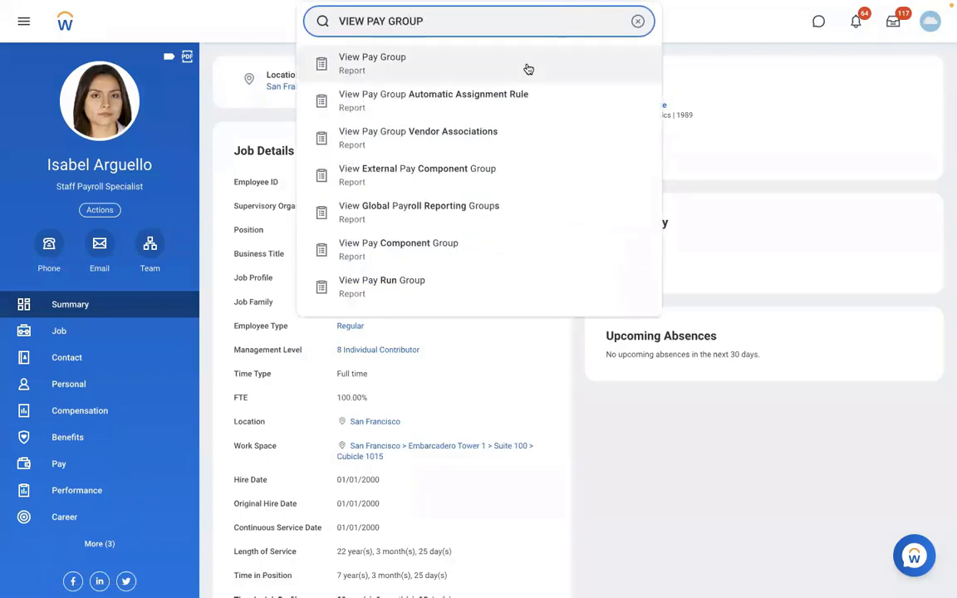
click(451, 69)
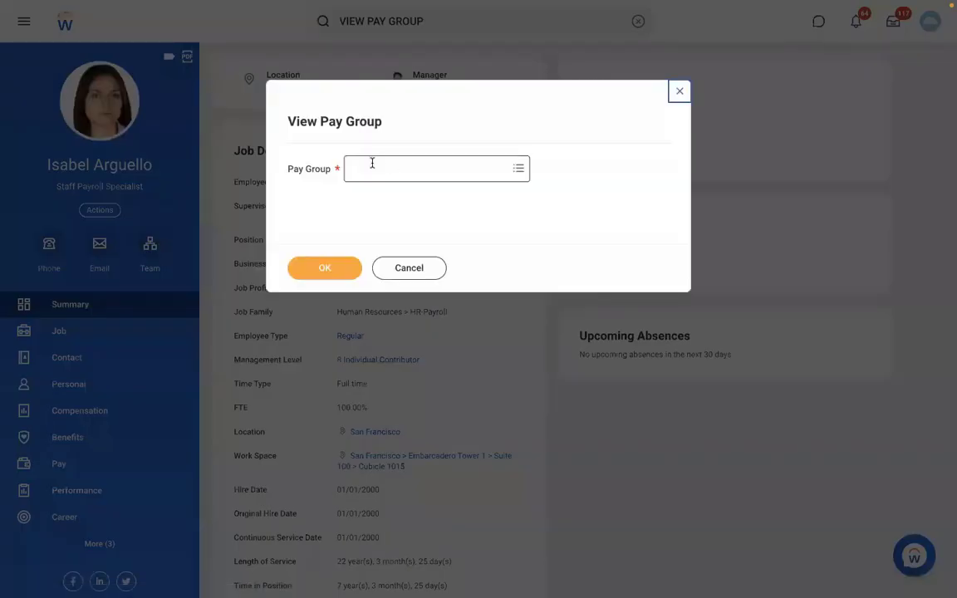
Try finding the pay group with RBS, search for DMD instead, select DMD - Monthly PYG and open its page.
click(372, 163)
text(RBS)
key(Return)
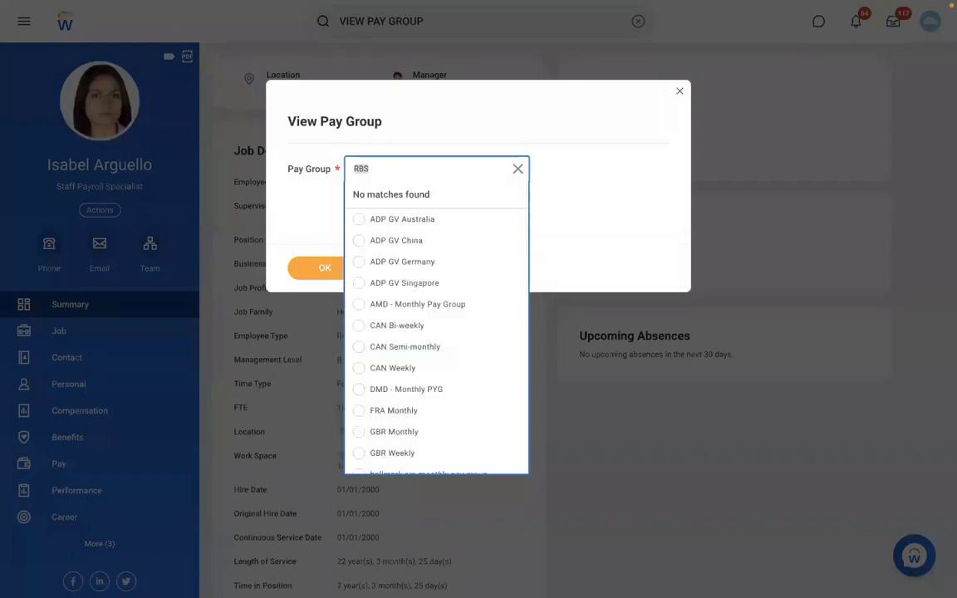
text(D)
key(Return)
key(BackSpace)
key(BackSpace)
text(DMD)
key(Return)
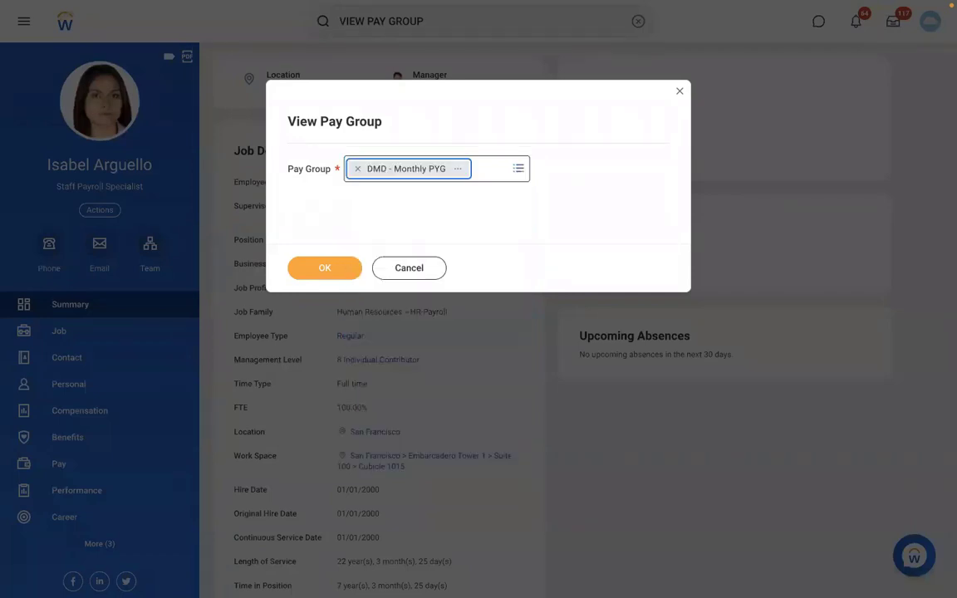
click(330, 267)
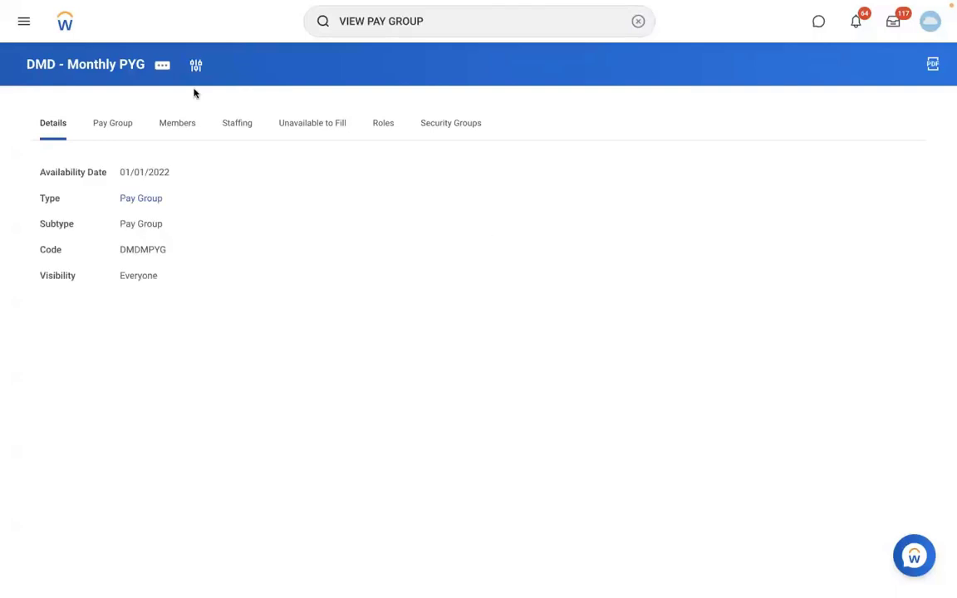
Edit the DMD - Monthly PYG organization and open its name and code for editing with effective date 01/01/2022.
click(163, 66)
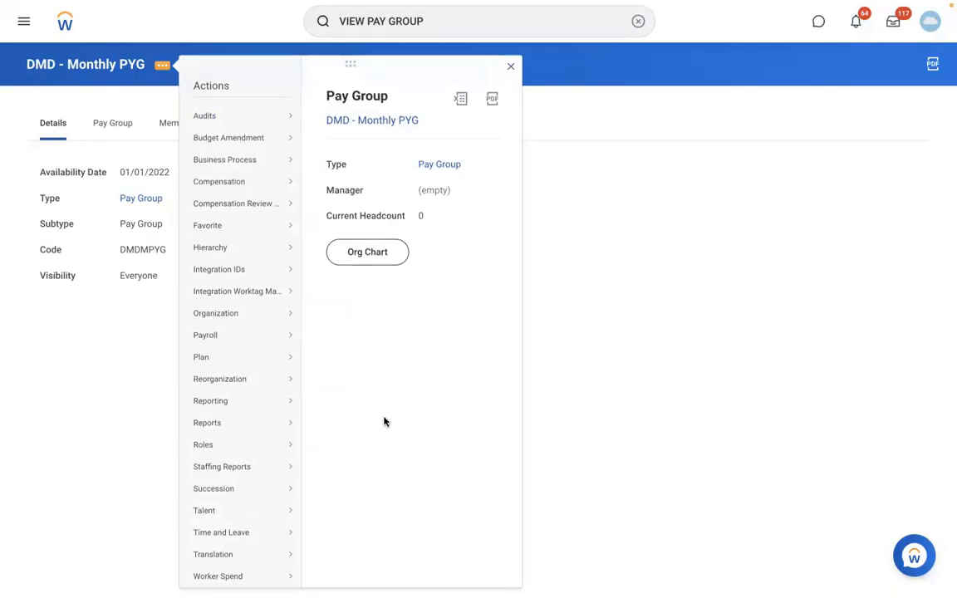
mouse_move(276, 316)
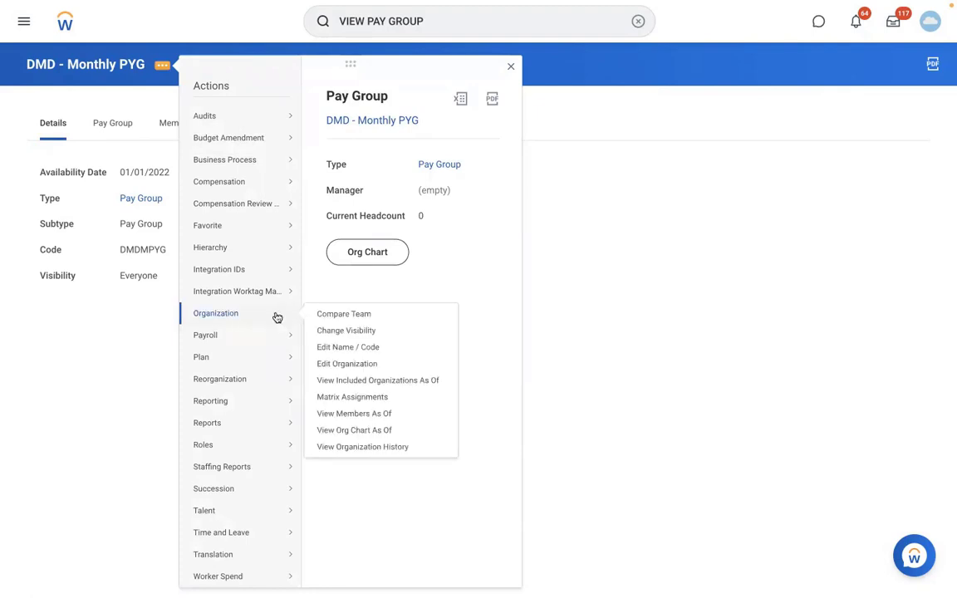
click(319, 363)
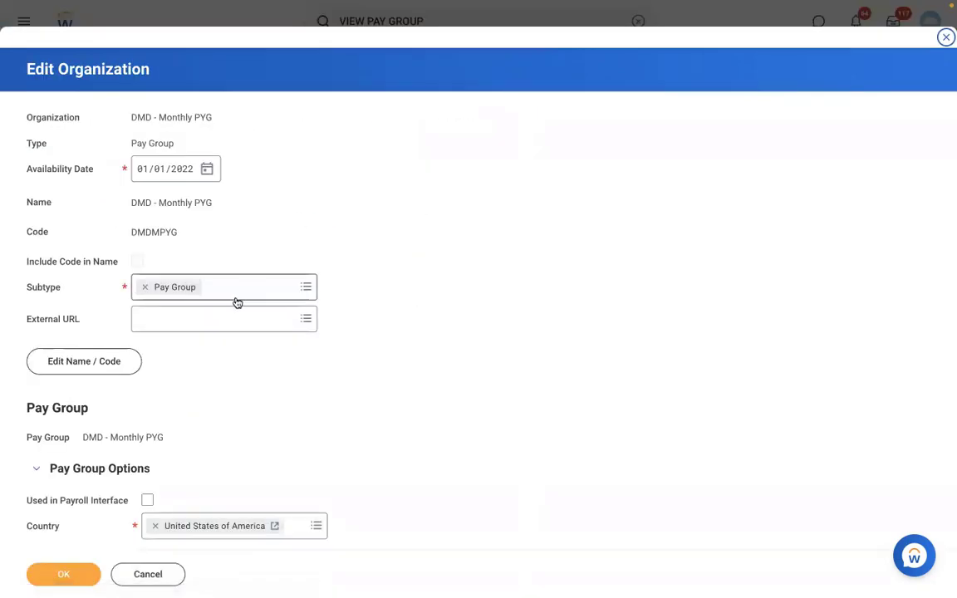
click(113, 354)
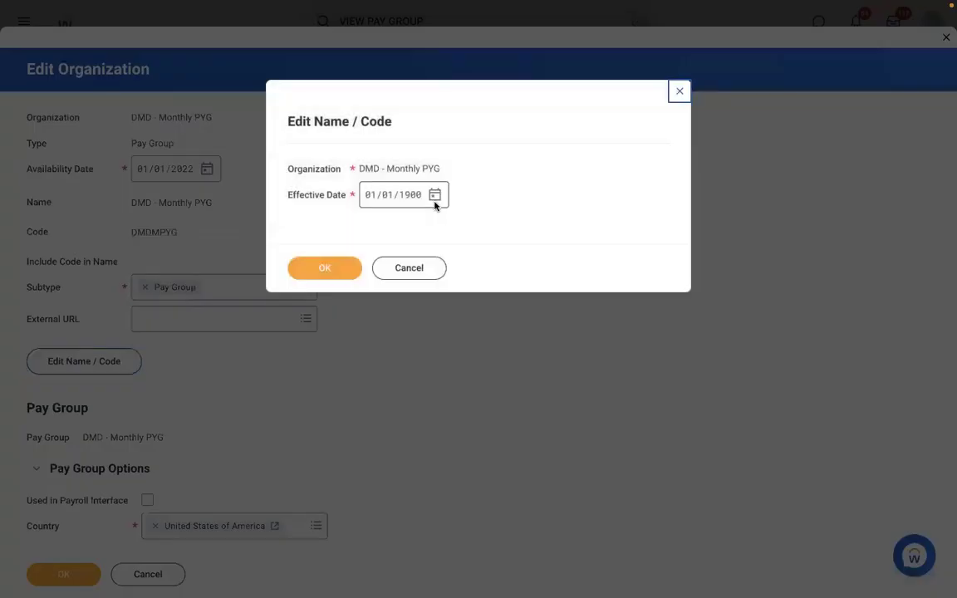
click(410, 199)
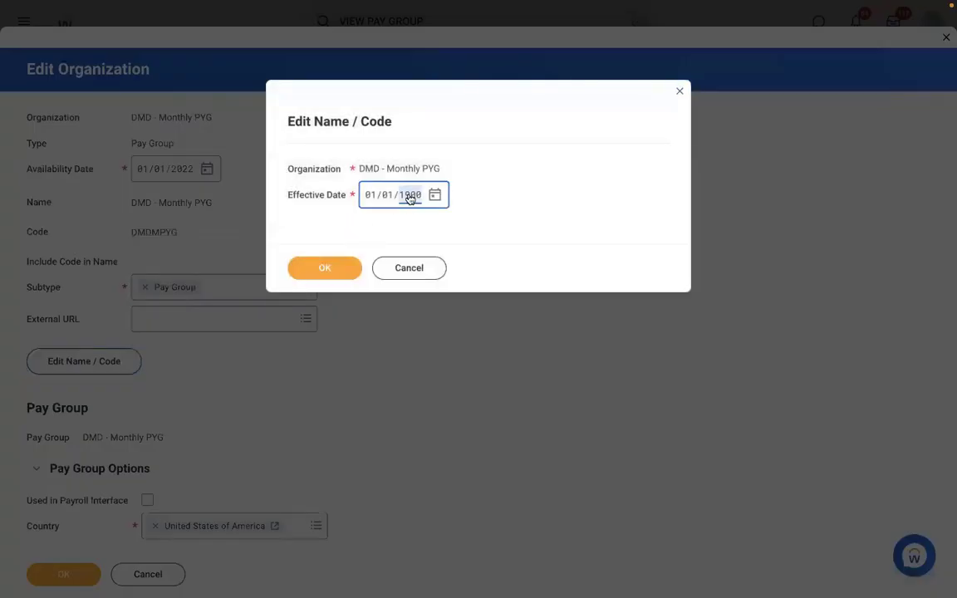
text(2022)
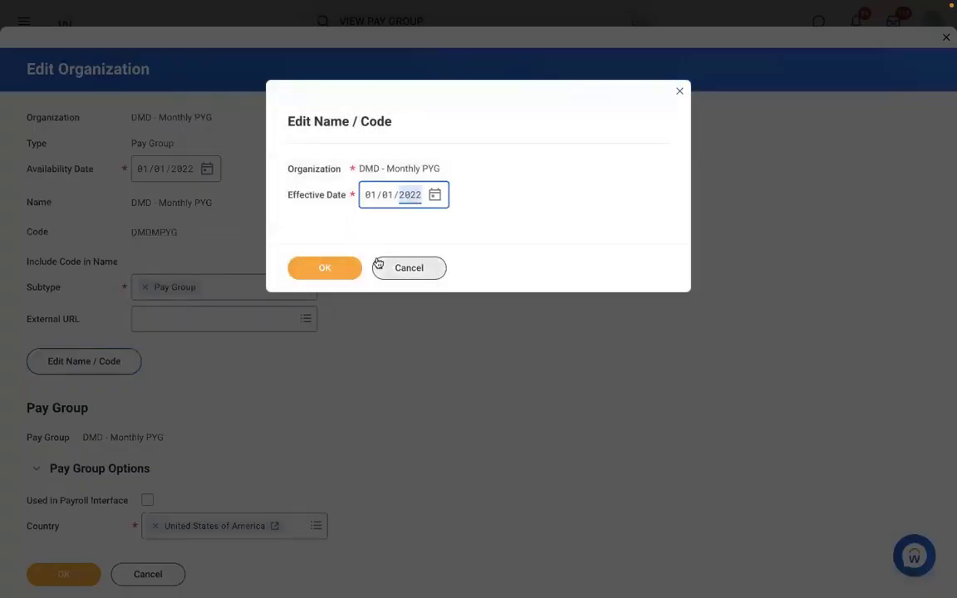
click(329, 267)
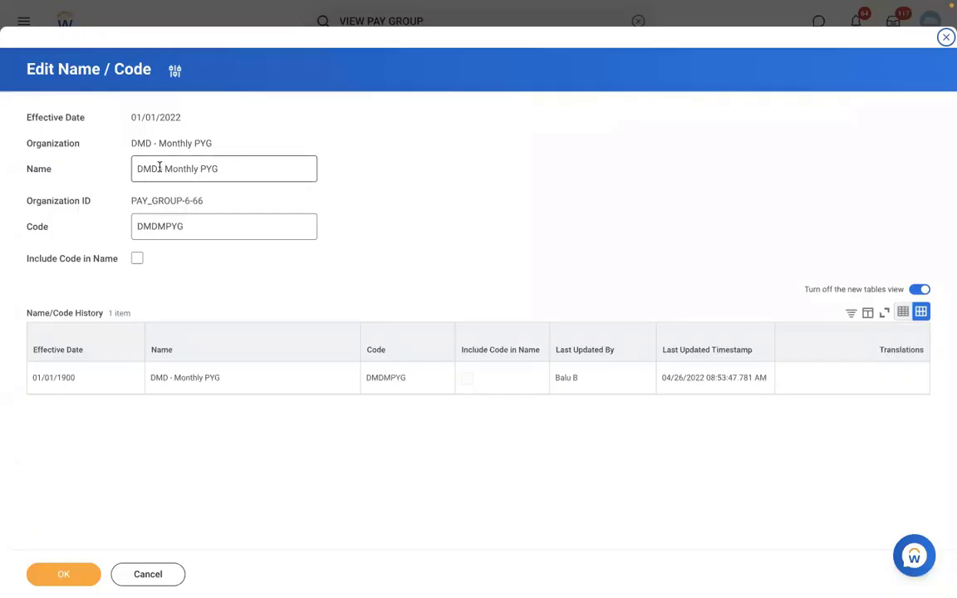
Rename the pay group to RBS - Monthly PYG, save it, and open the renamed group's members list.
drag(160, 166, 2, 145)
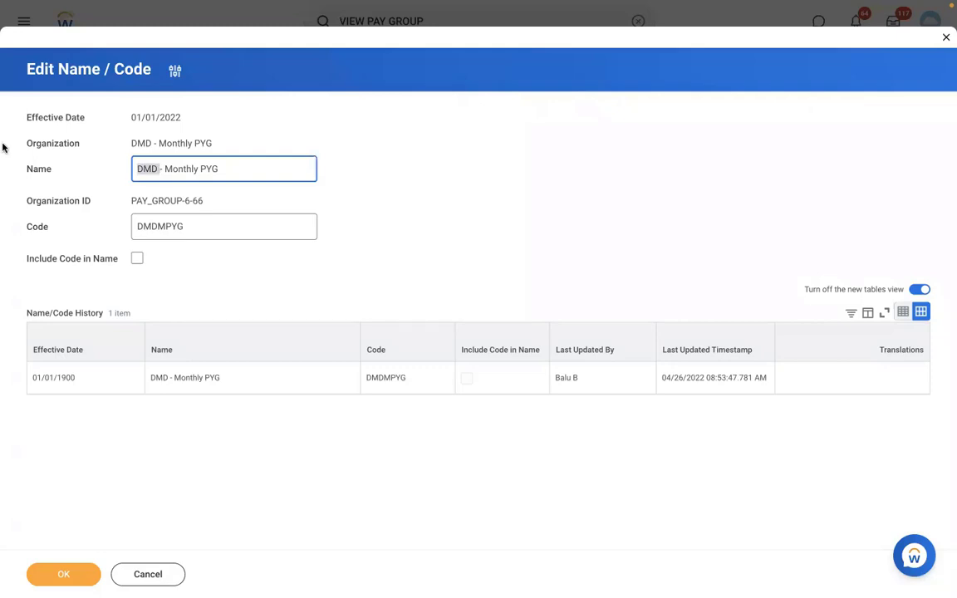
key(BackSpace)
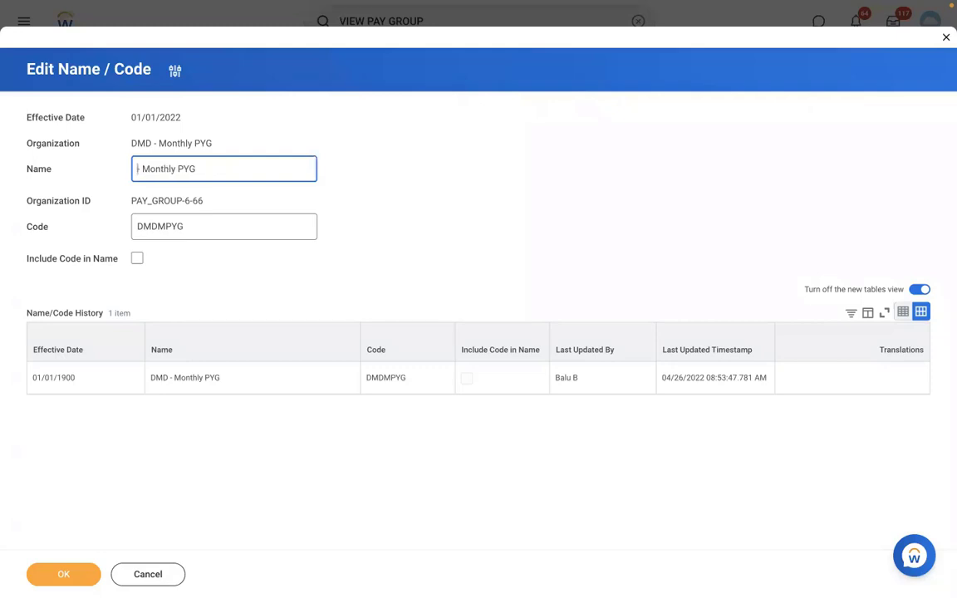
text(RBS)
click(59, 575)
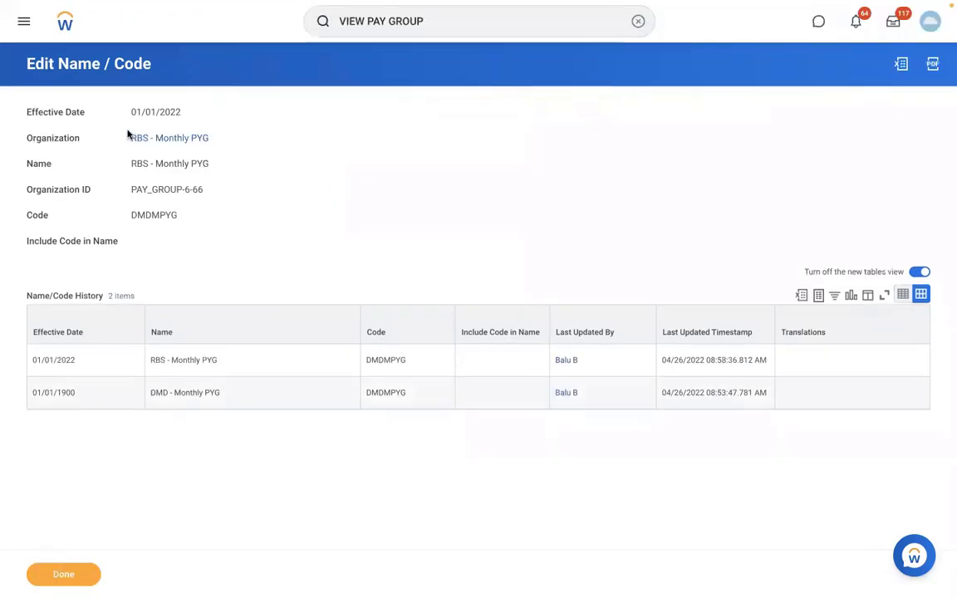
click(137, 138)
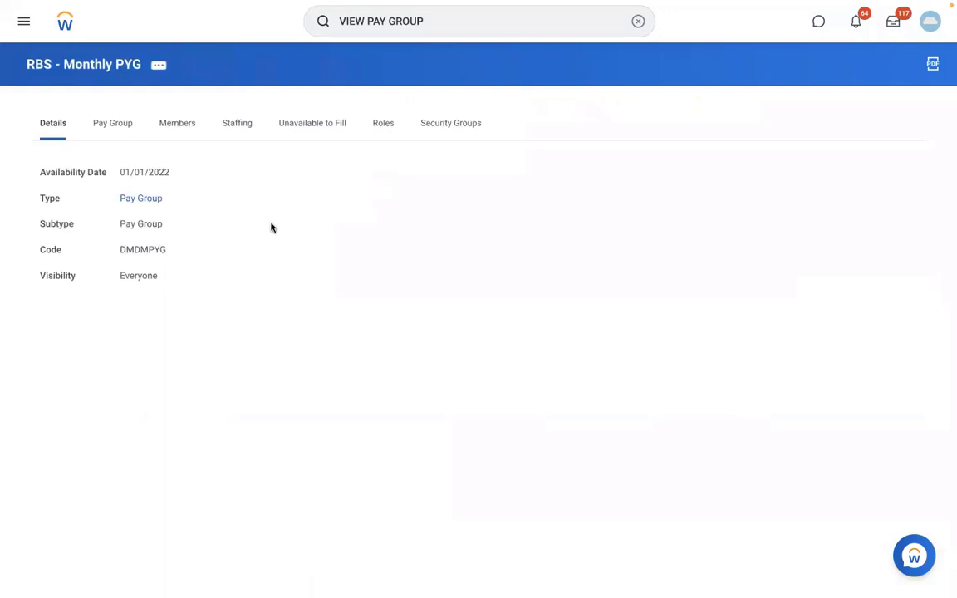
click(178, 131)
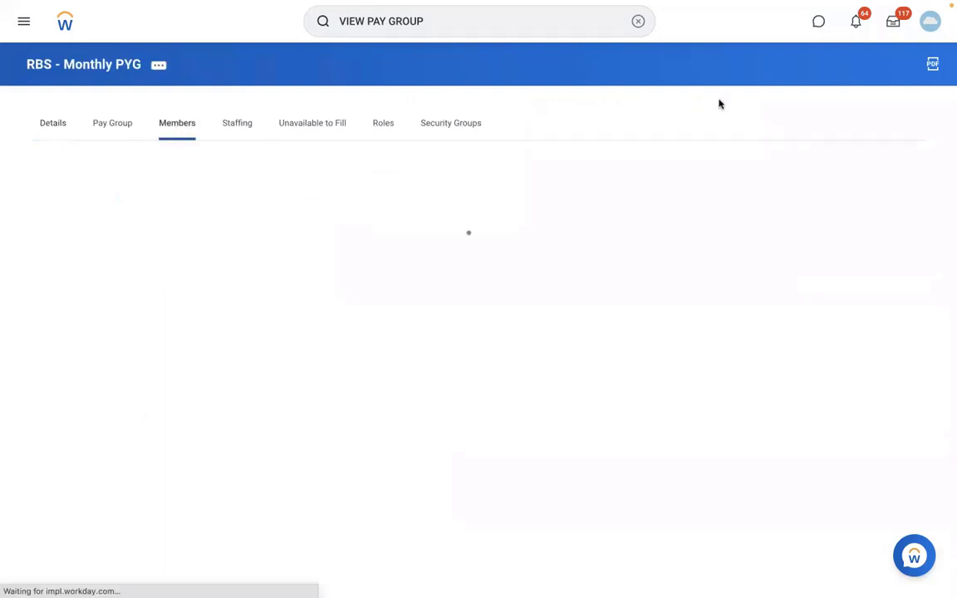
Search for the Staff Payroll Specialist based in San Francisco by first name and open the worker's profile.
click(635, 21)
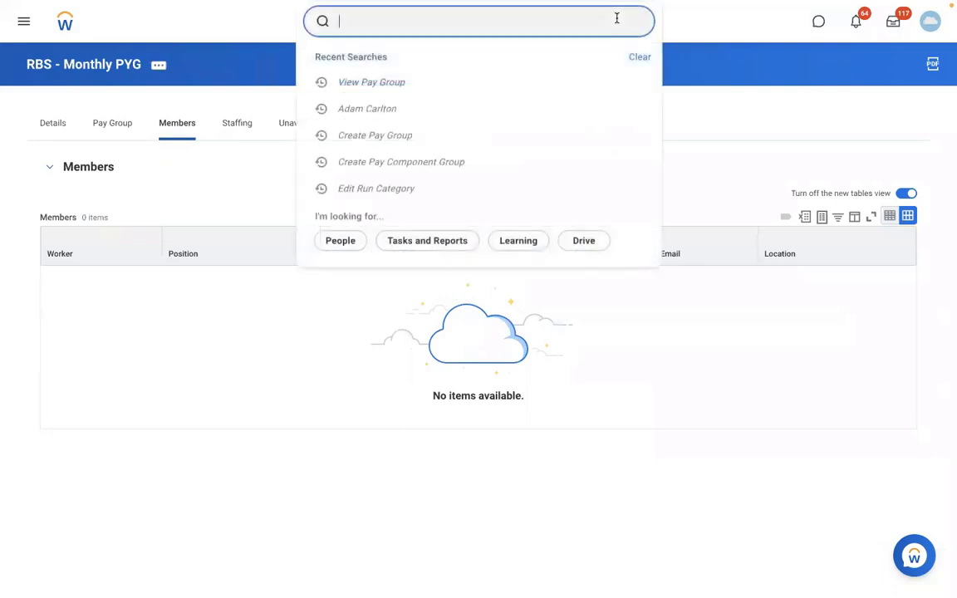
text(AREG)
key(BackSpace)
key(BackSpace)
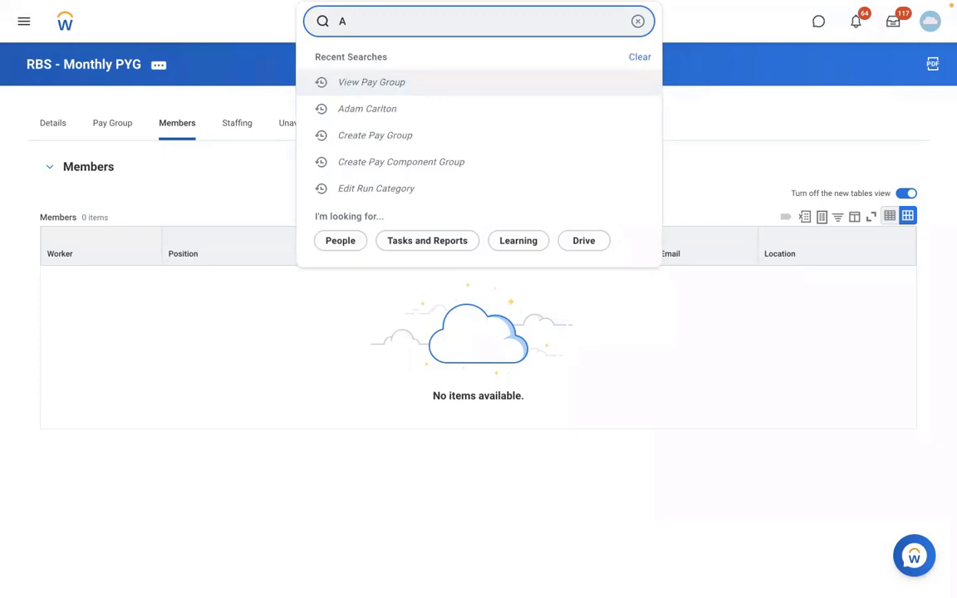
key(BackSpace)
text(ISAB)
click(441, 68)
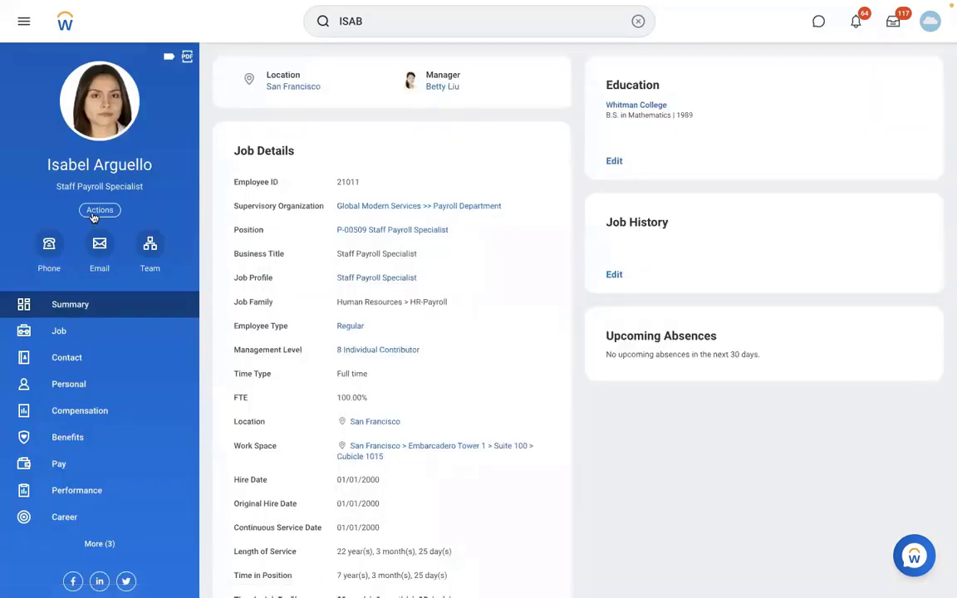
Start a payroll Assign Pay Group action for this worker with effective date 01/01/2022.
click(94, 211)
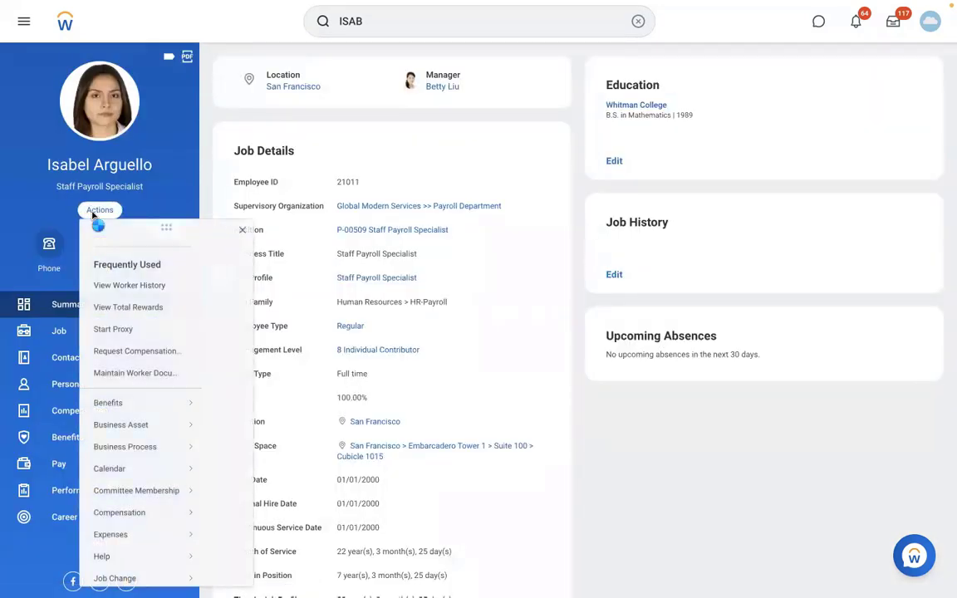
scroll(297, 468, down, 5)
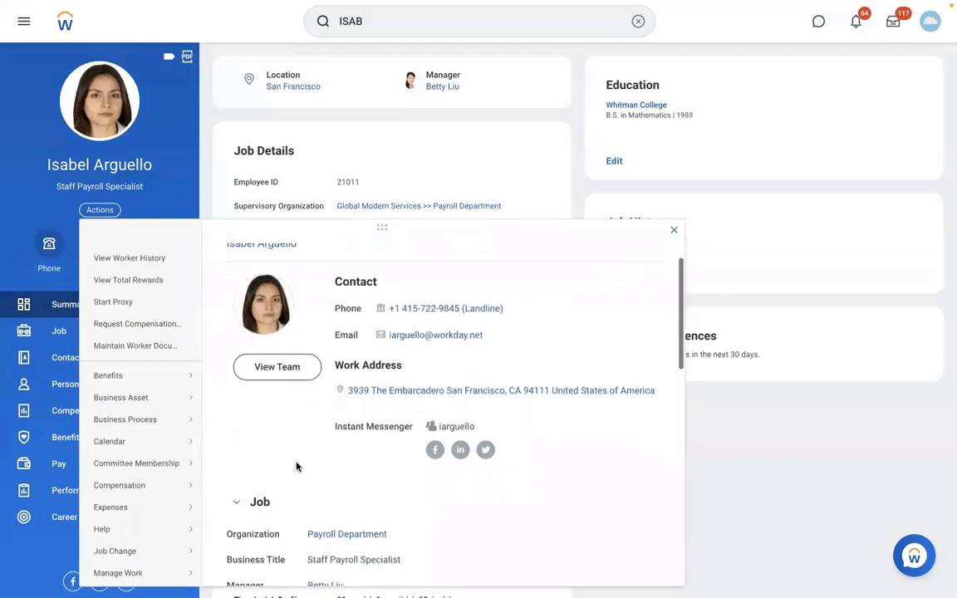
scroll(297, 468, down, 2)
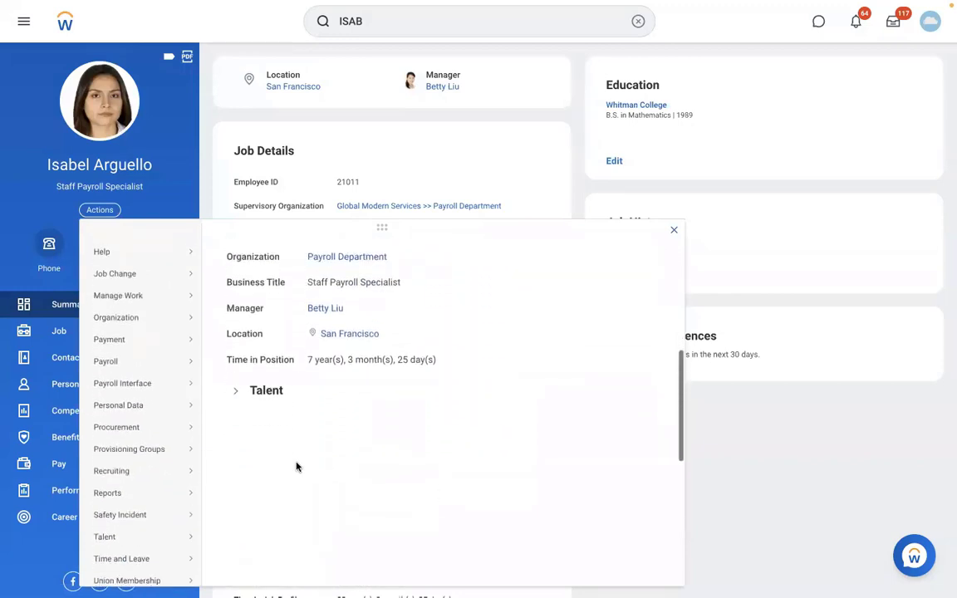
mouse_move(122, 367)
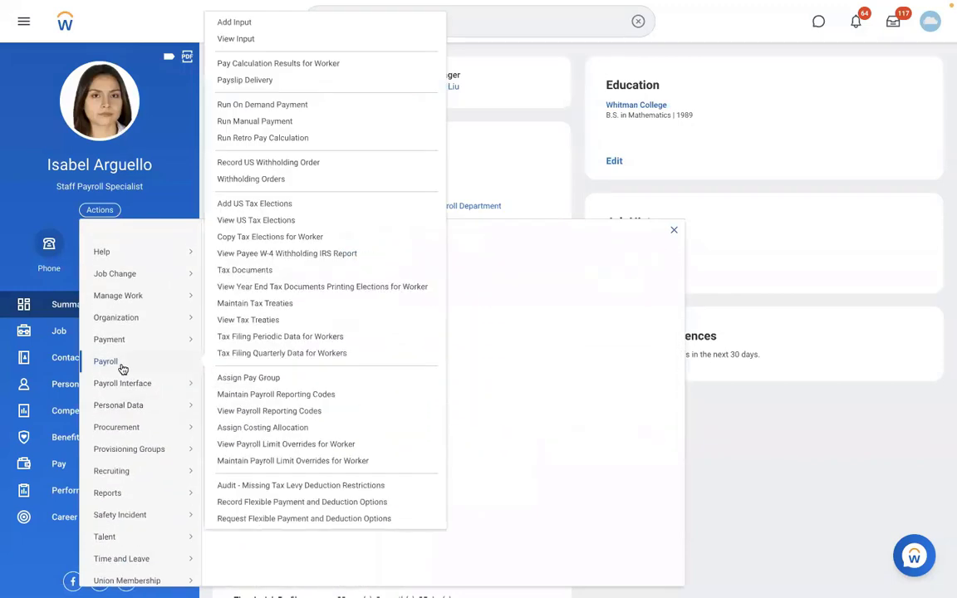
click(241, 378)
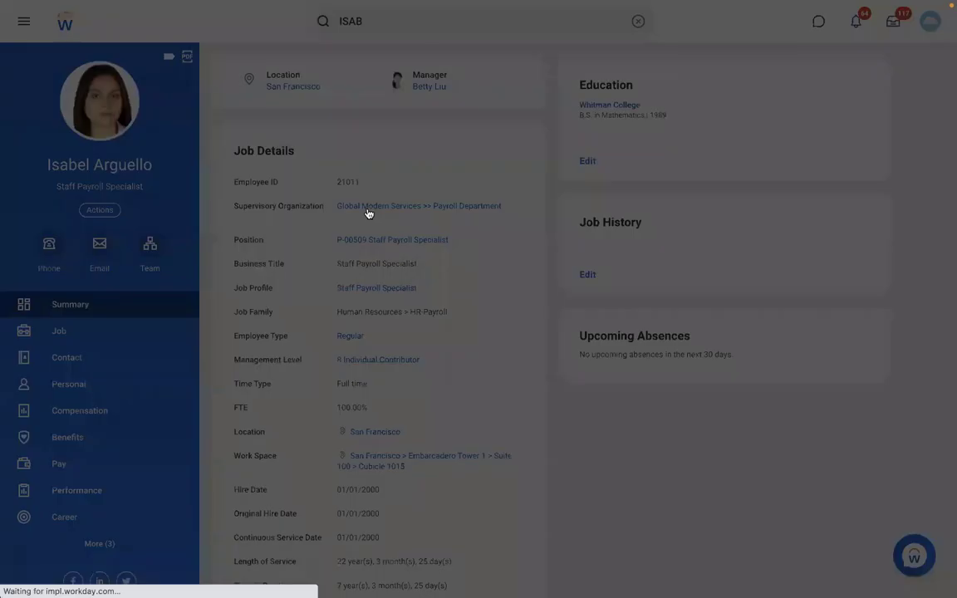
text(01012022)
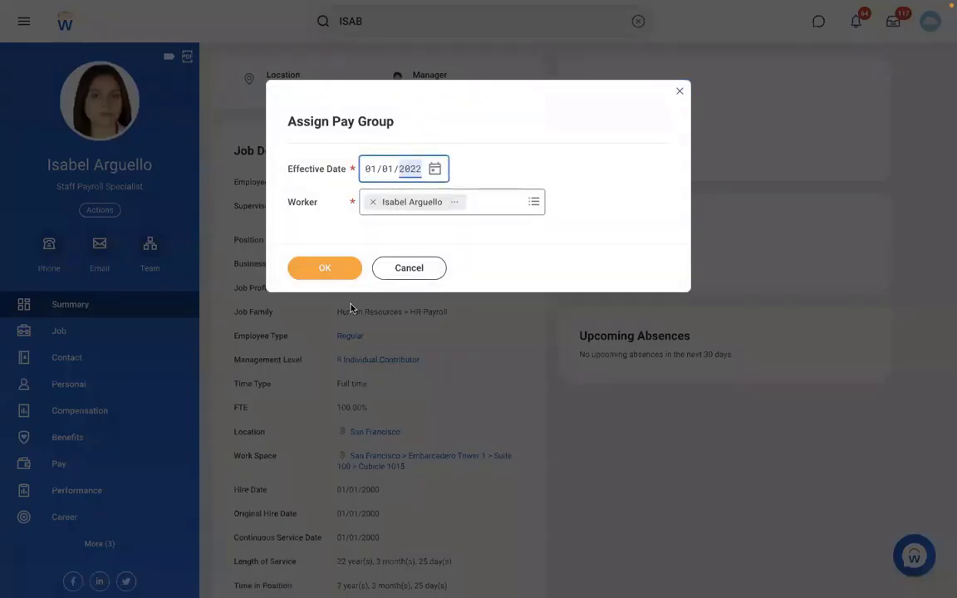
click(317, 273)
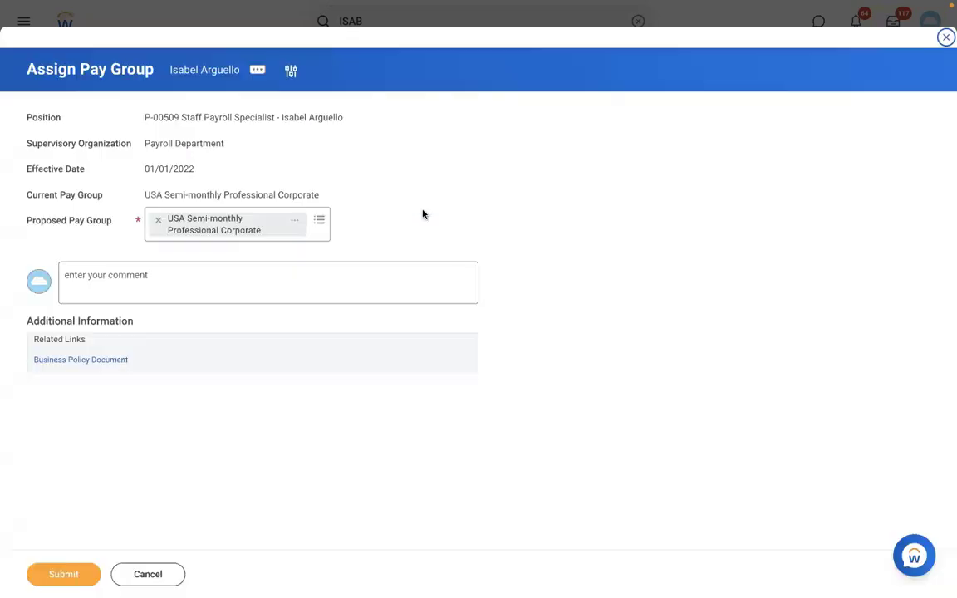
Replace the worker's proposed pay group with RBS - Monthly PYG and submit the assignment.
click(157, 220)
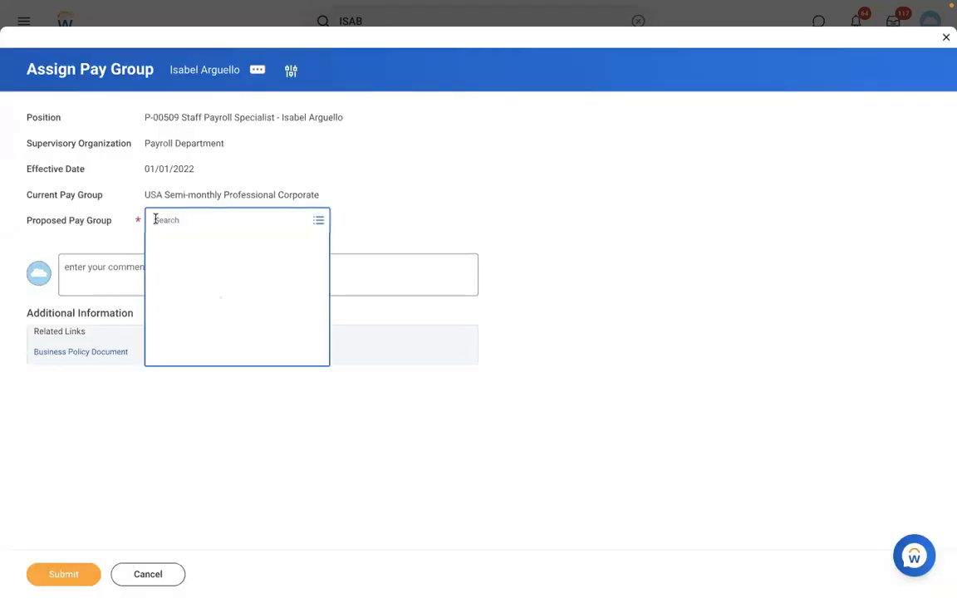
text(RBS - Monthly PYG)
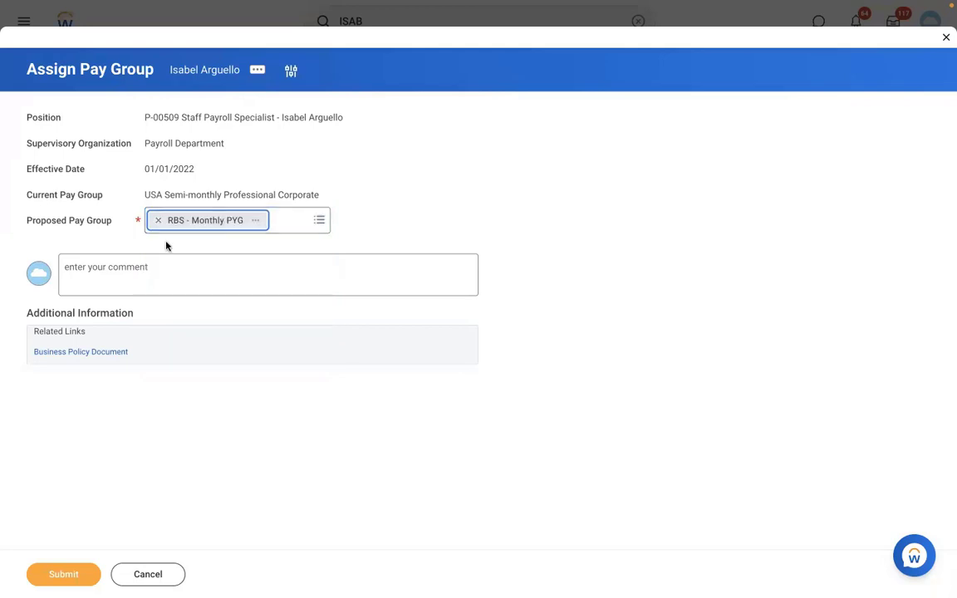
click(63, 570)
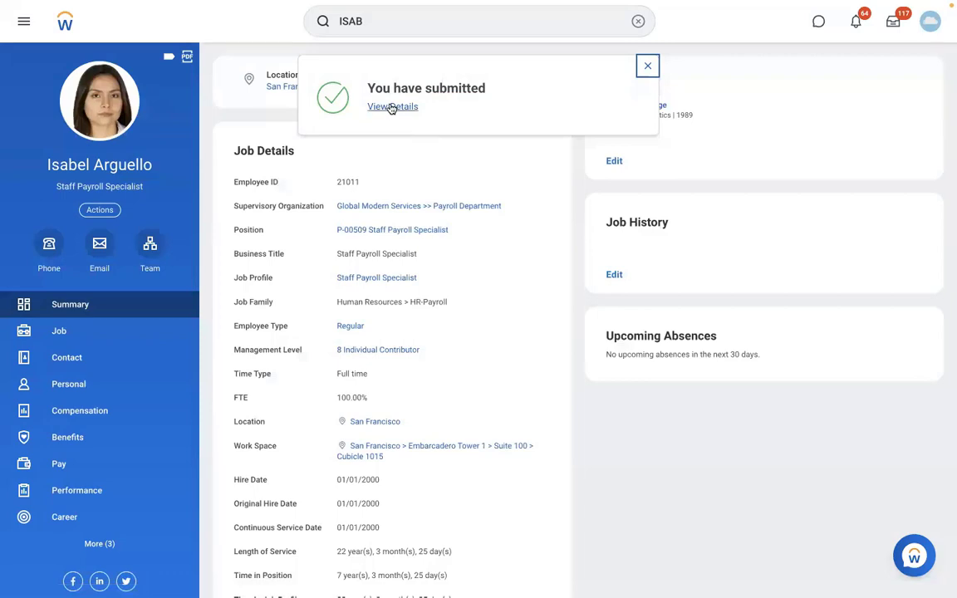
Review the submitted assignment's details and check the members of the RBS - Monthly PYG pay group.
click(391, 108)
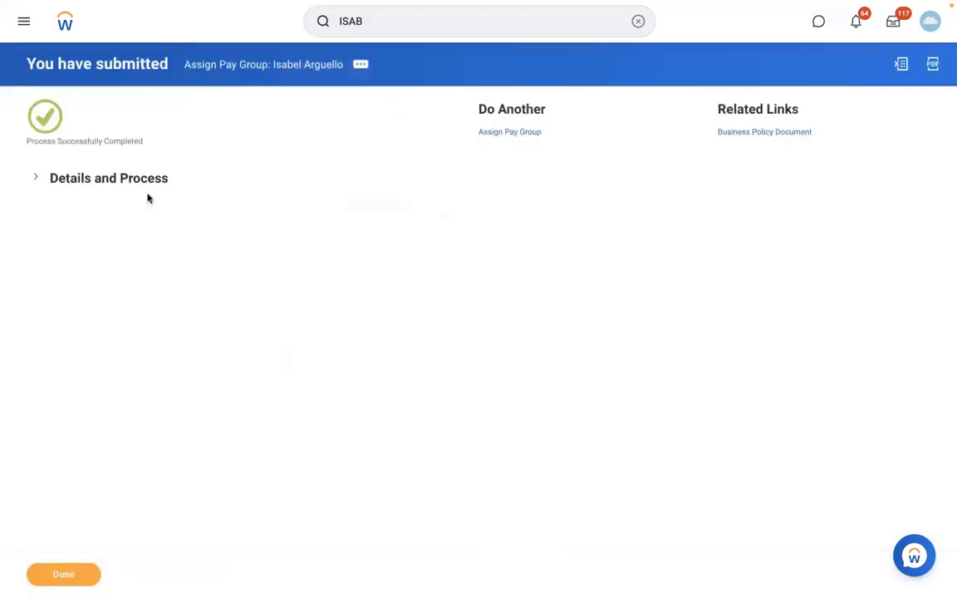
click(130, 179)
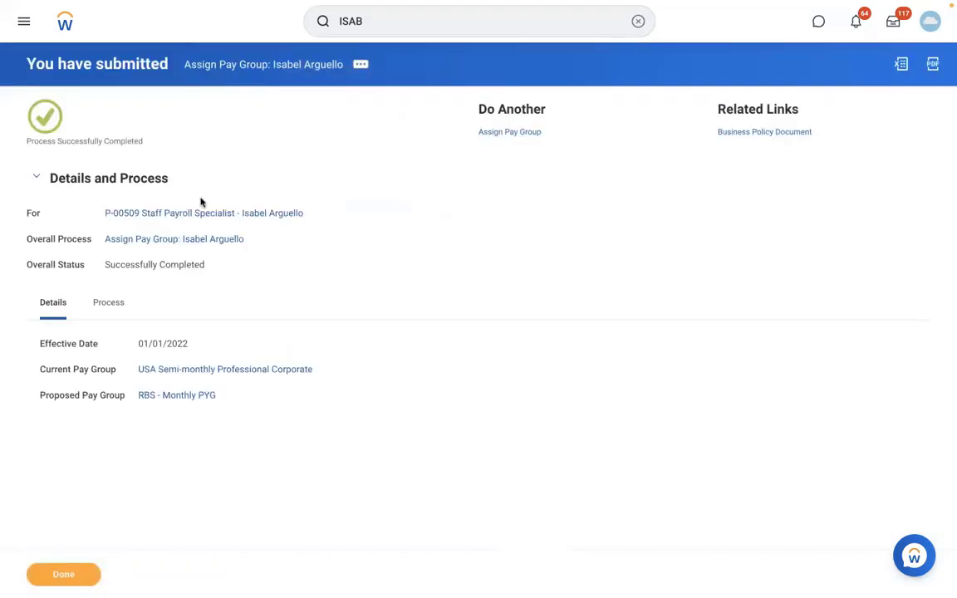
click(174, 396)
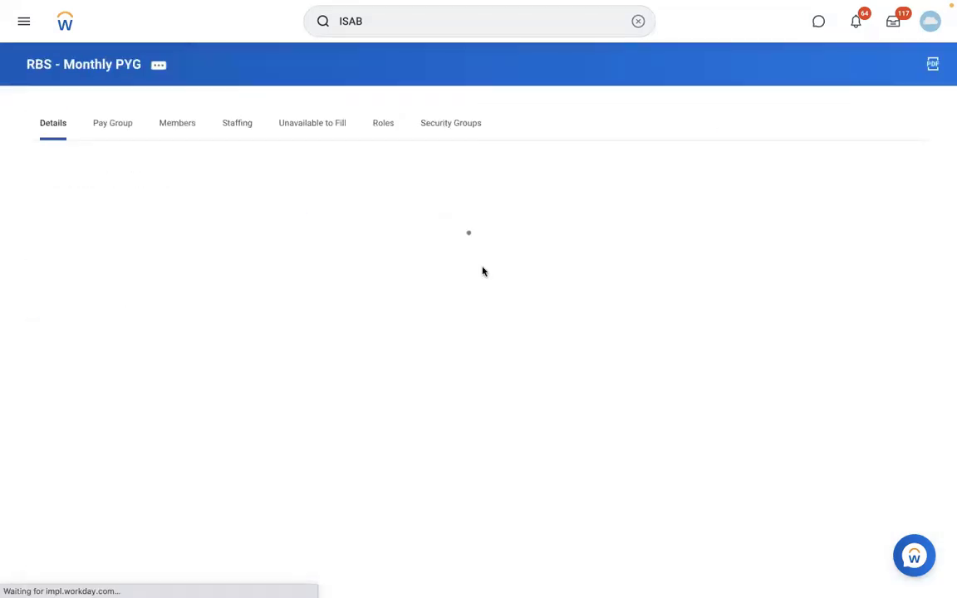
click(174, 123)
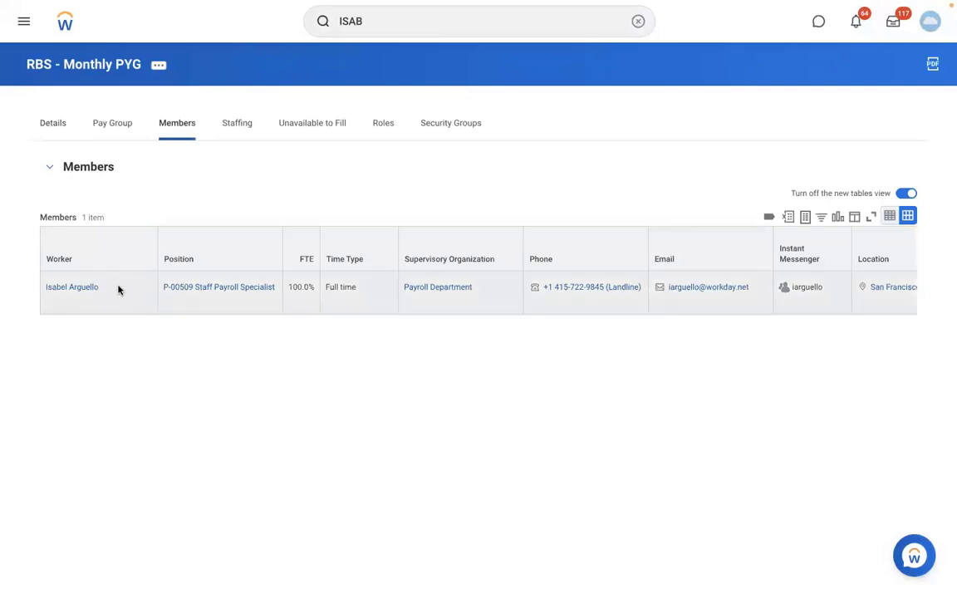
From the member's profile, find the Atlanta Payroll Coordinator in the team org chart and copy that worker's name from their profile.
click(79, 288)
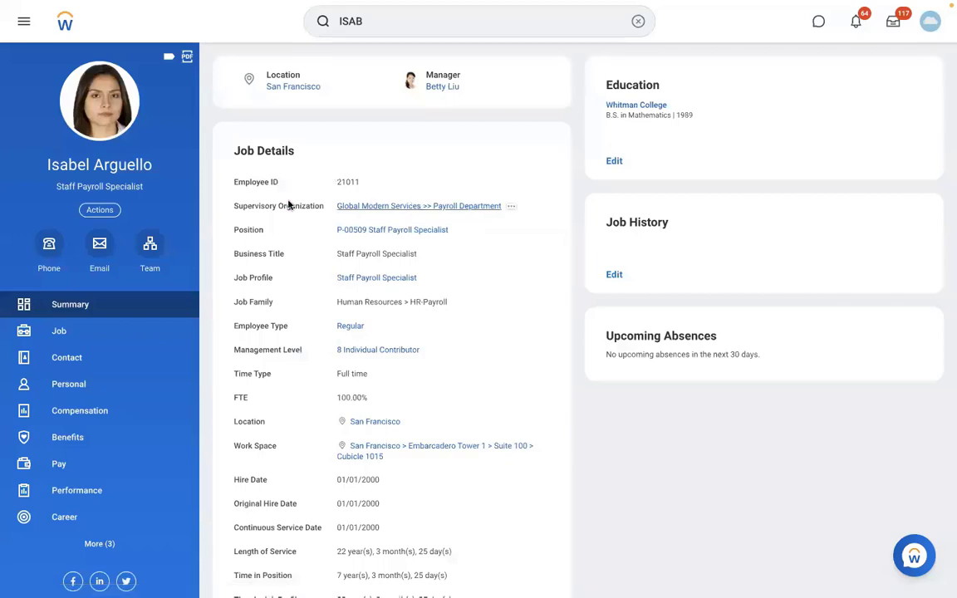
click(150, 243)
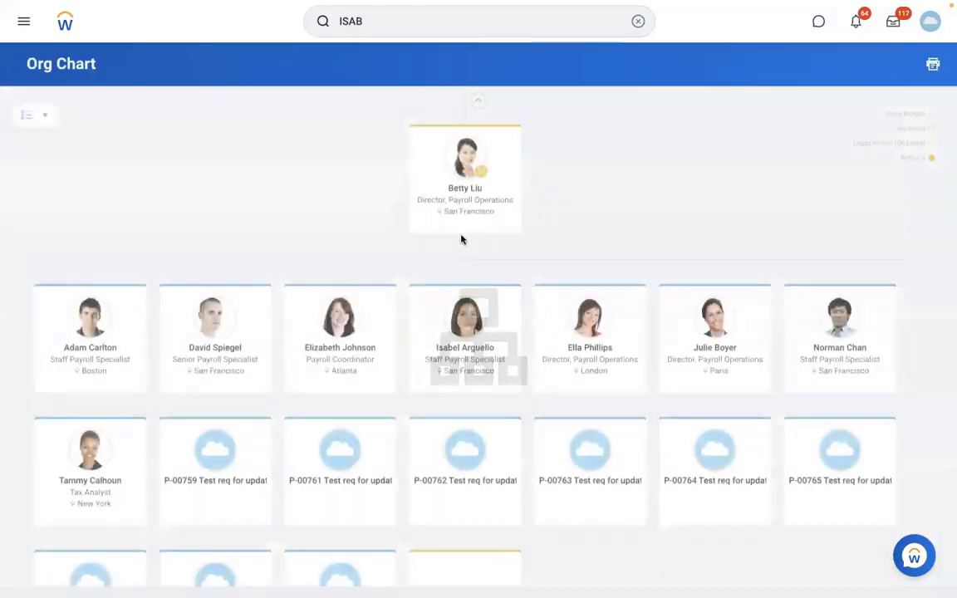
click(340, 350)
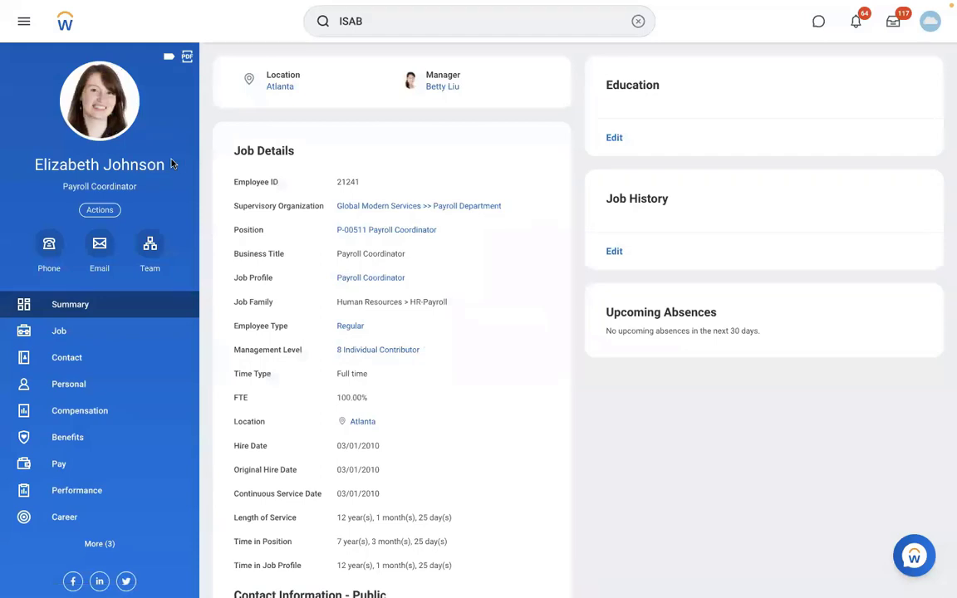
triple_click(34, 166)
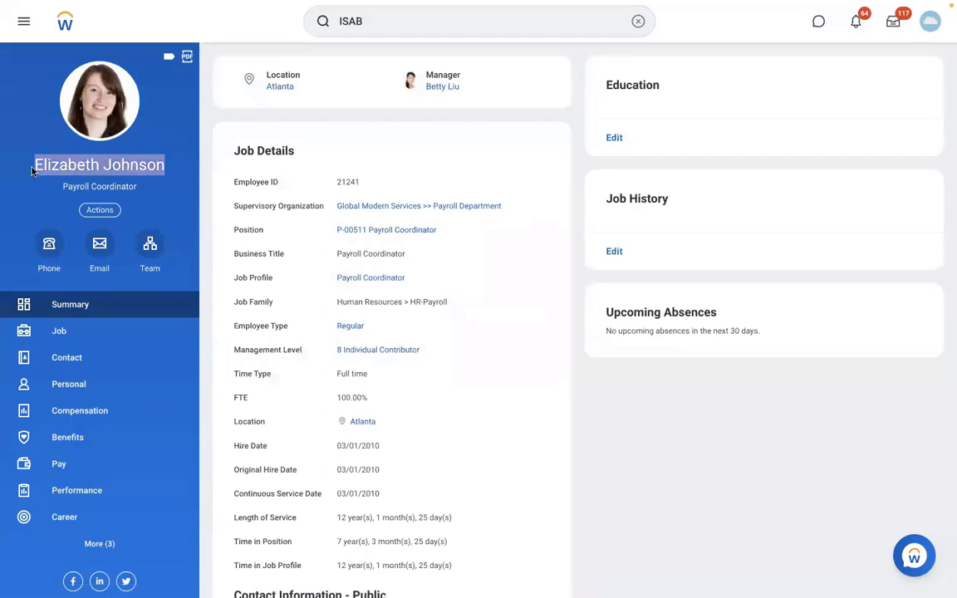
Search for ASSIGN PAY GROUP and open the Assign Pay Group task.
click(637, 20)
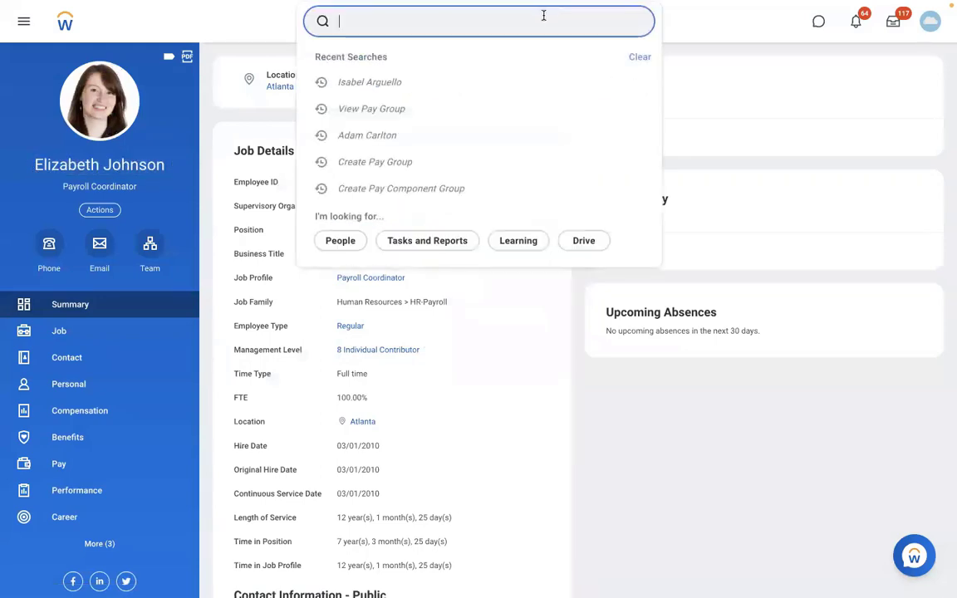
text(A)
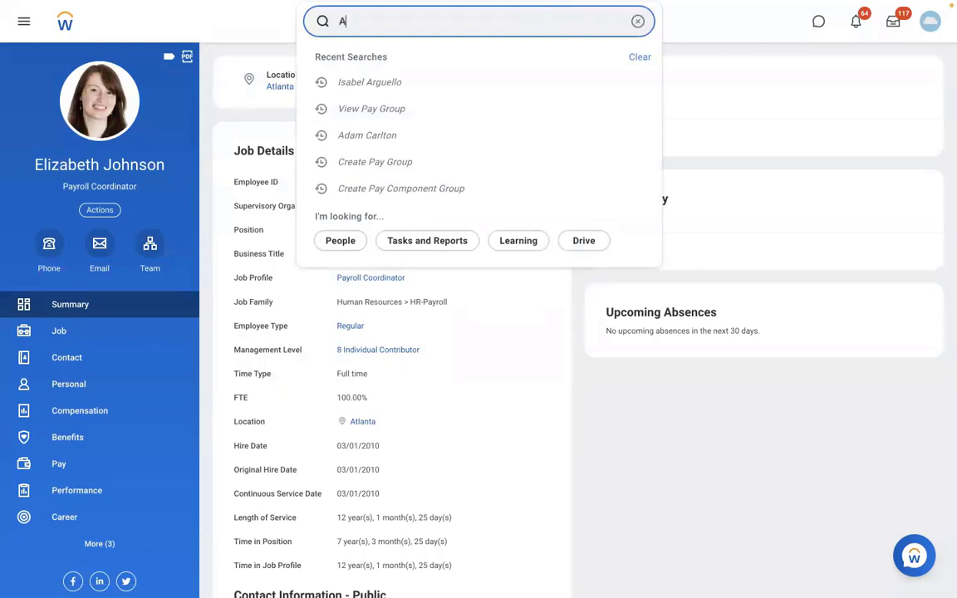
text(SSIGN PAY GROUP)
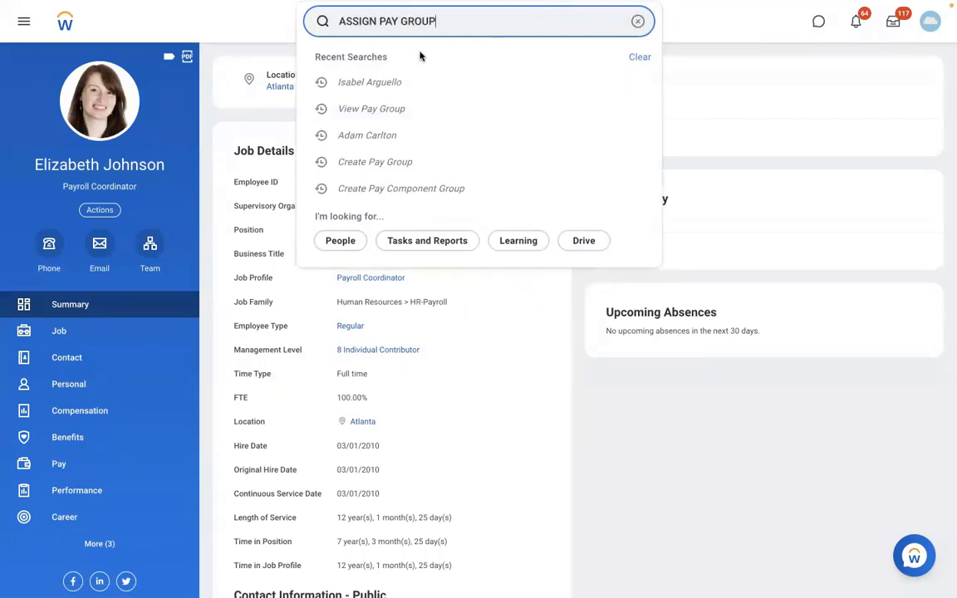
click(395, 65)
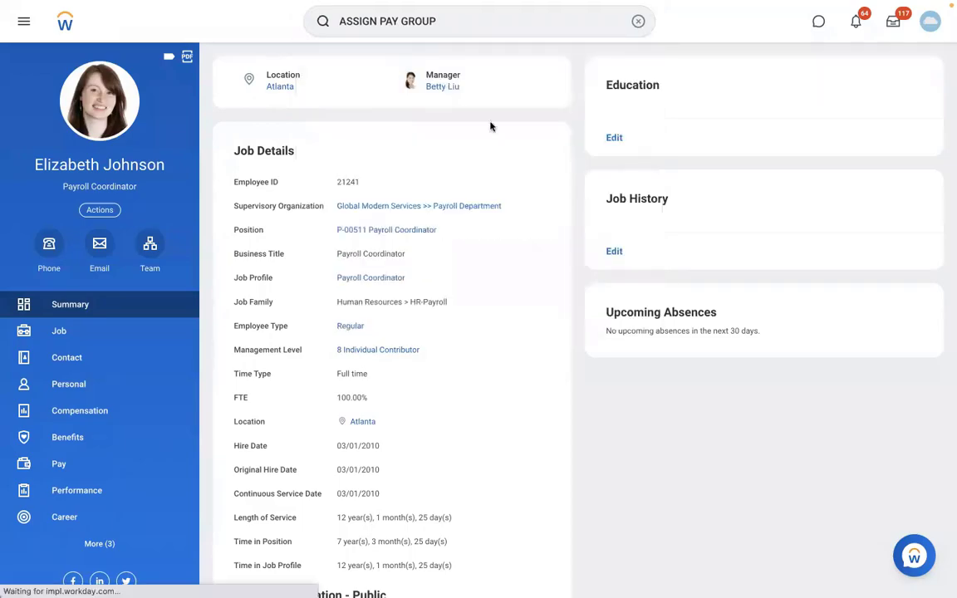
Set the effective date to 01/01/2022, choose the Atlanta Payroll Coordinator as the worker, and continue to the assignment.
click(370, 169)
text(01012022)
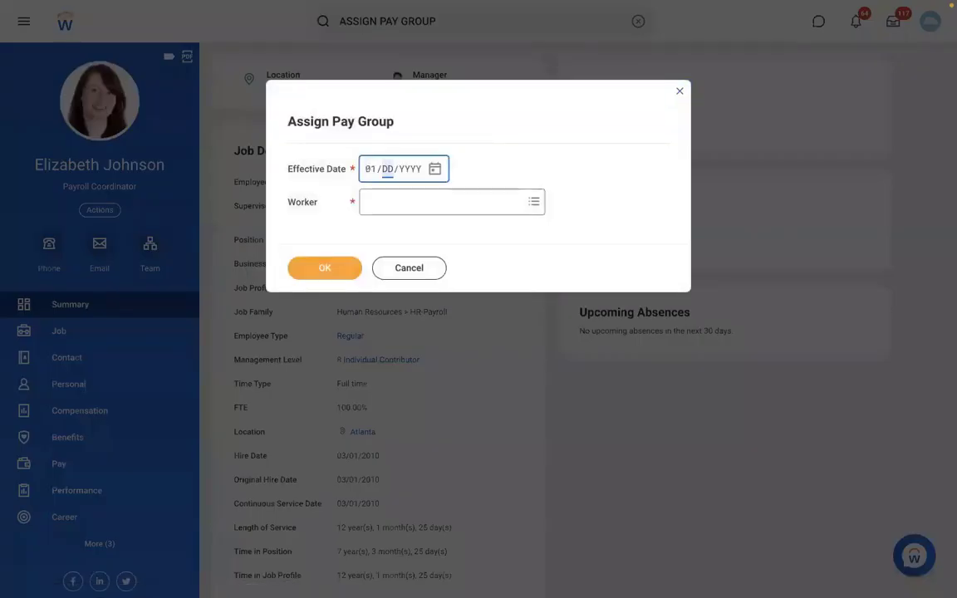
click(396, 203)
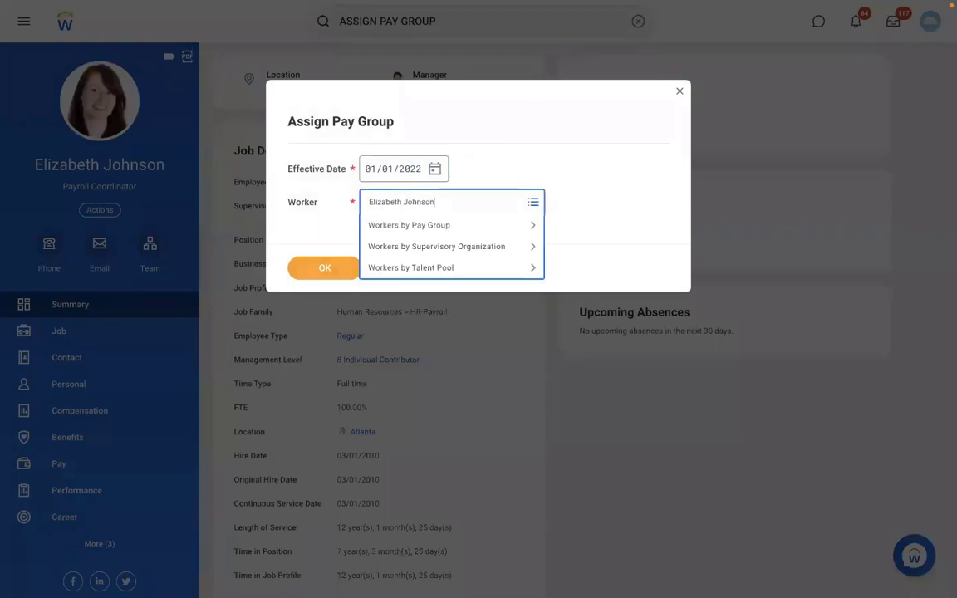
key(Return)
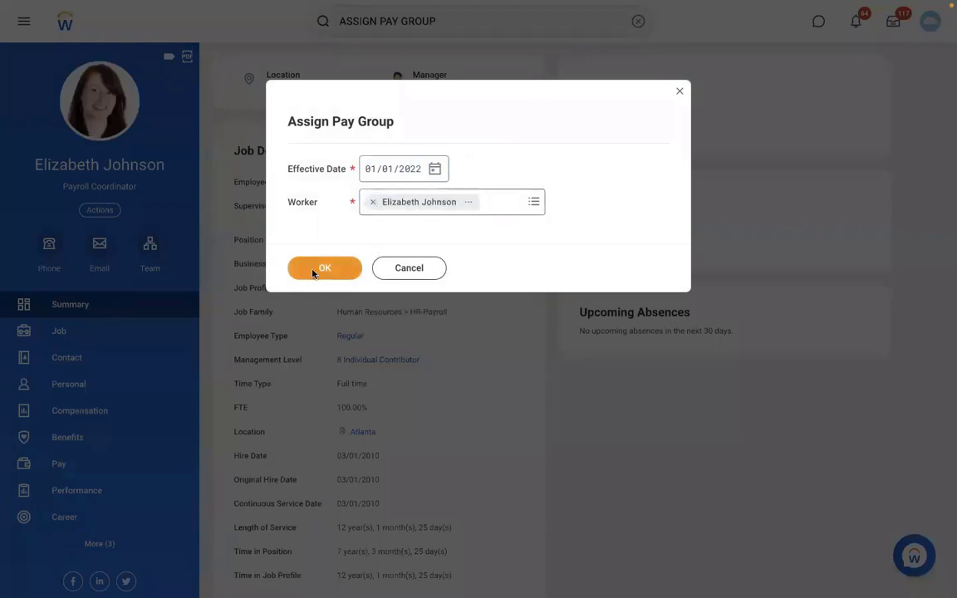
click(314, 269)
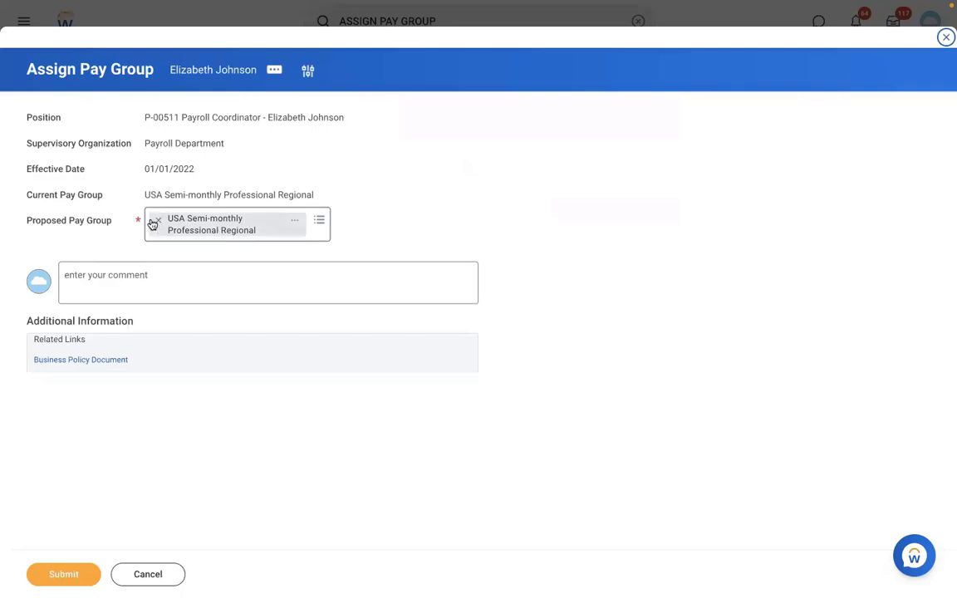
Replace the worker's proposed pay group with RBS - Monthly PYG and submit the assignment.
click(157, 221)
text(RBS)
key(Return)
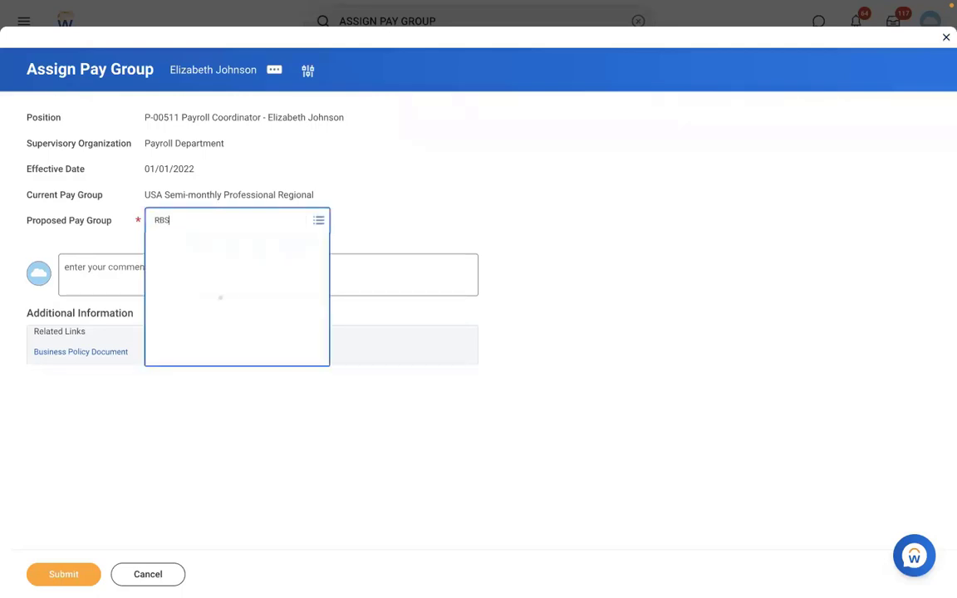
click(53, 576)
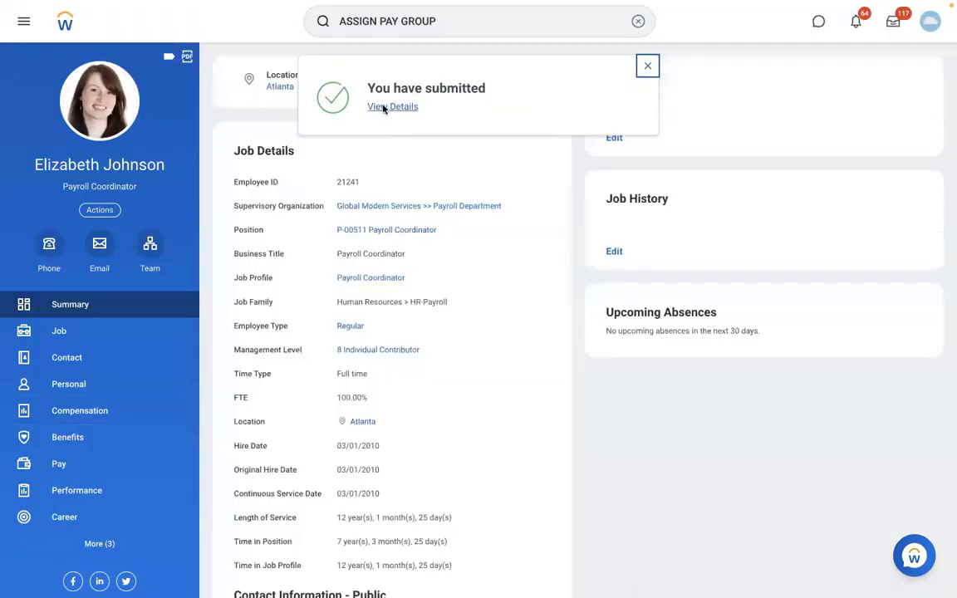
Open RBS - Monthly PYG from the submitted assignment's details and check its members.
click(383, 108)
click(162, 182)
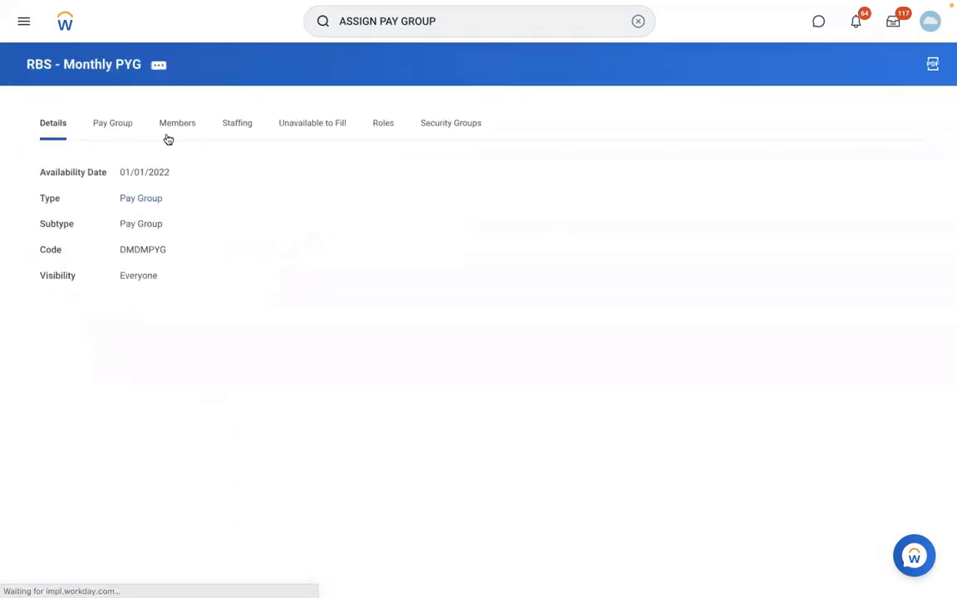
click(166, 134)
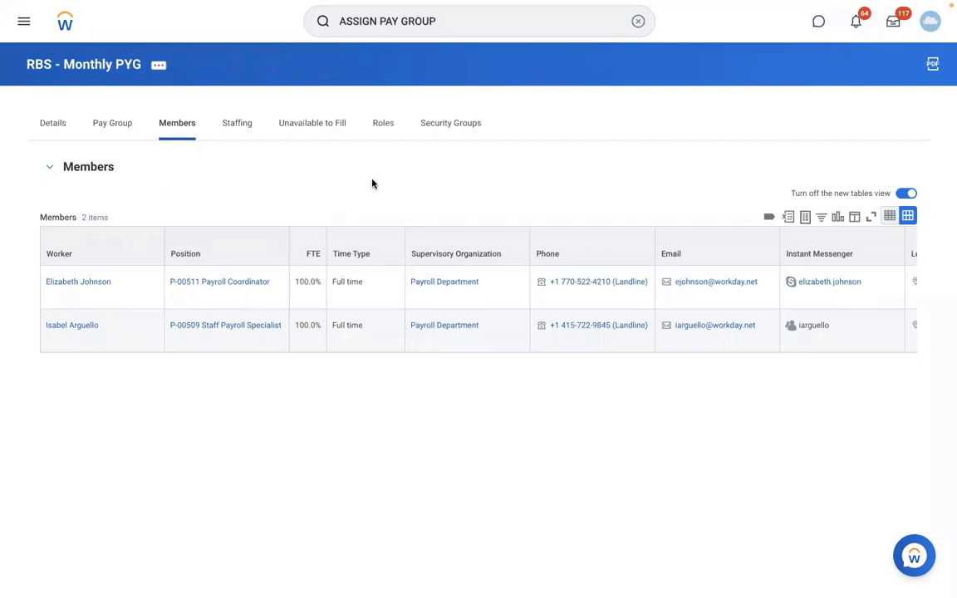
Open the RBS - Monthly PYG organization for editing and review its pay group options, assignment rules and details.
click(164, 69)
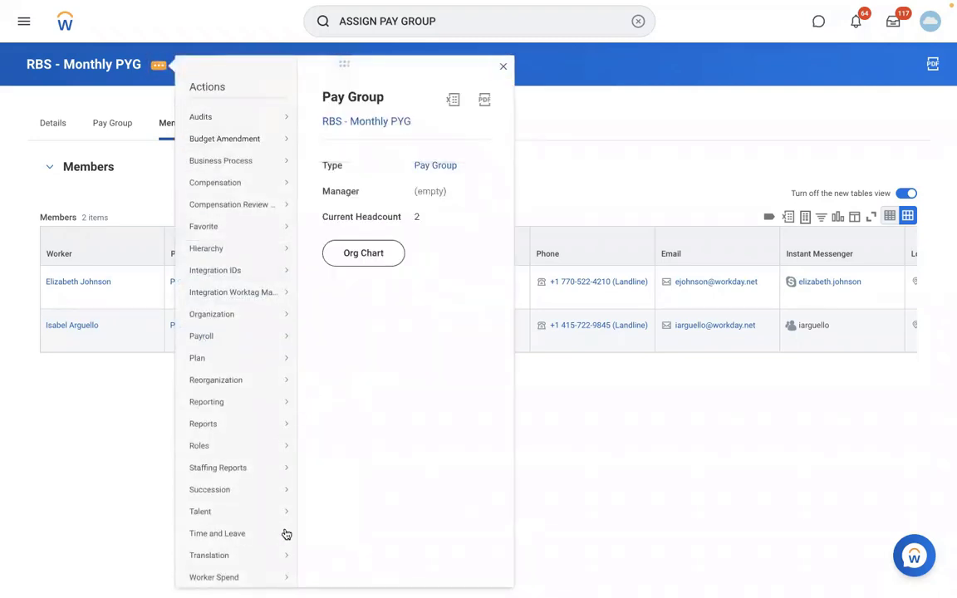
mouse_move(261, 320)
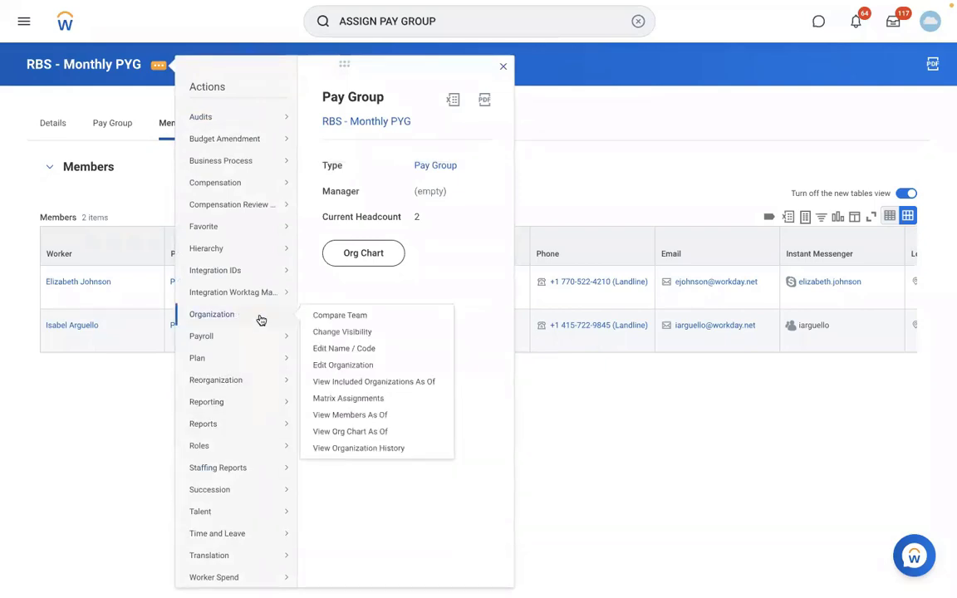
click(340, 367)
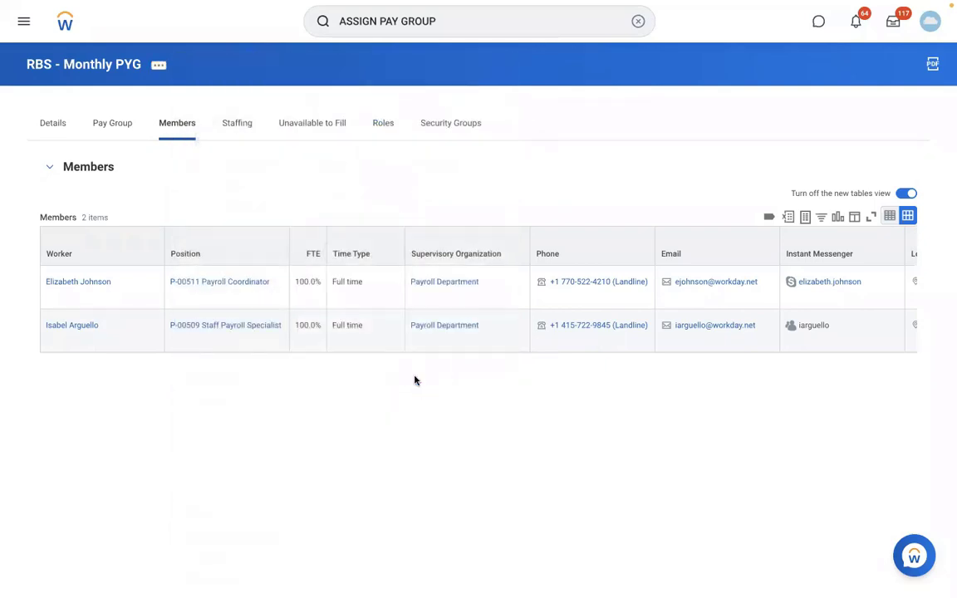
scroll(415, 381, down, 5)
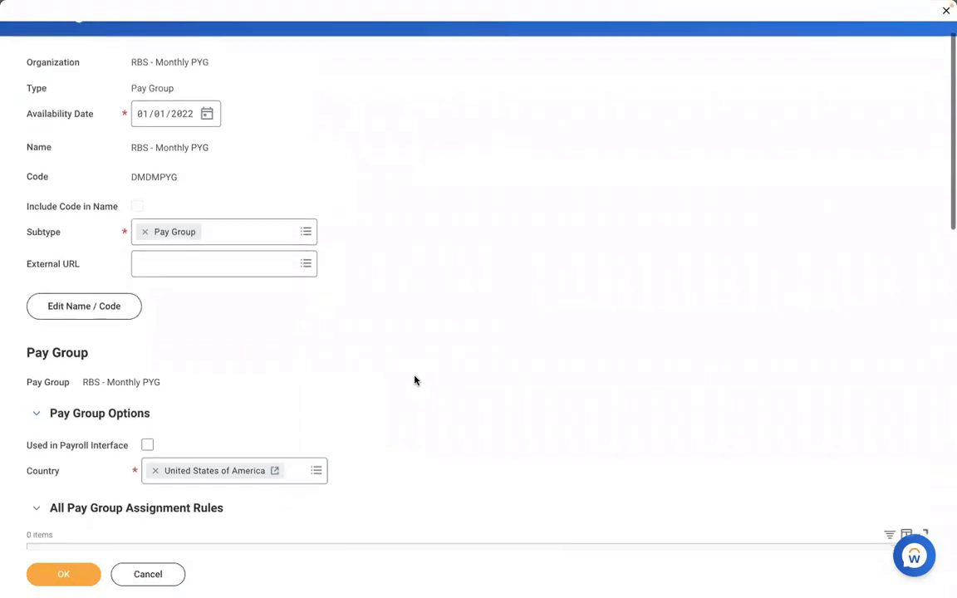
scroll(416, 380, down, 1)
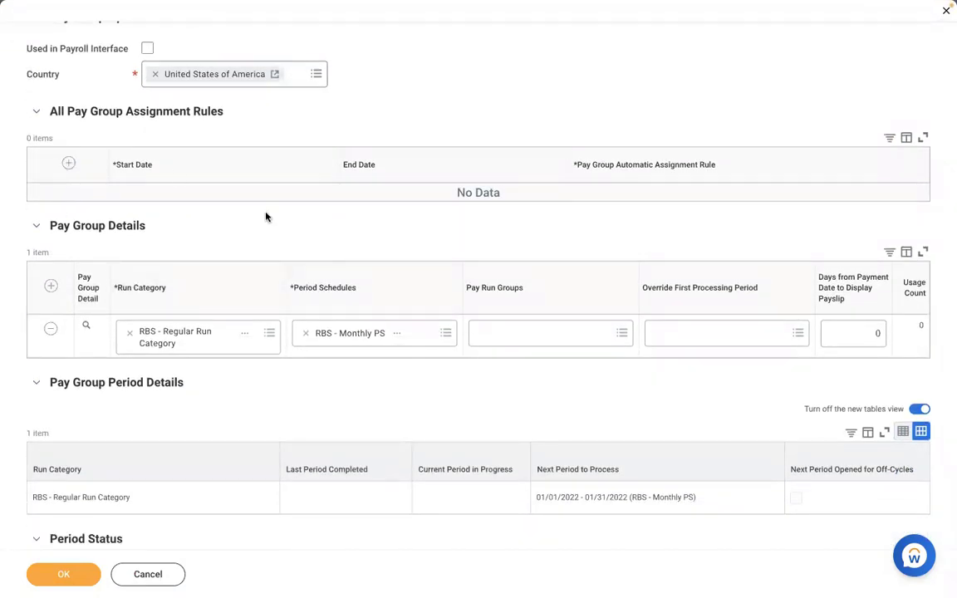
Try adding a blank row to All Pay Group Assignment Rules, remove it, and save the pay group.
click(70, 164)
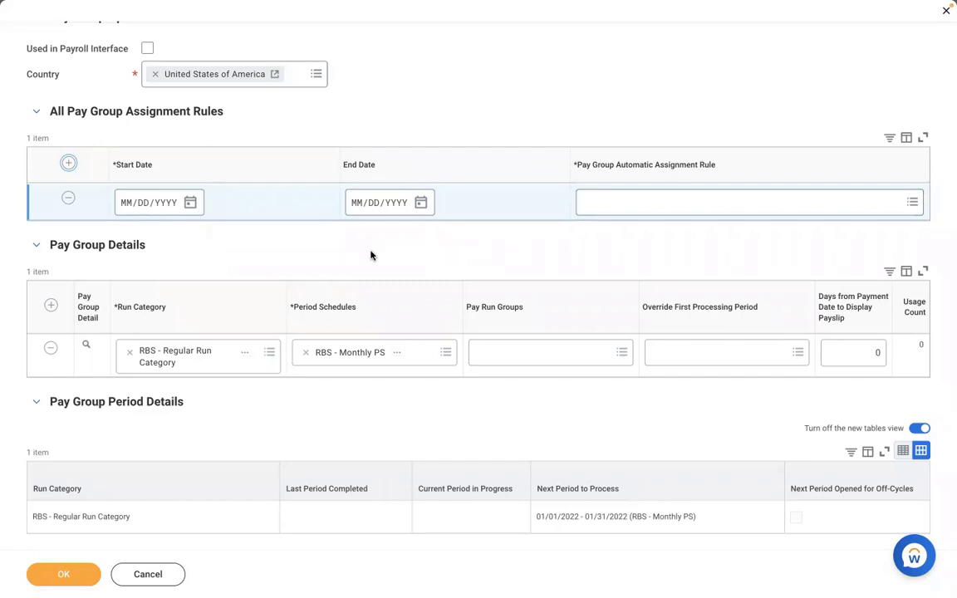
click(68, 198)
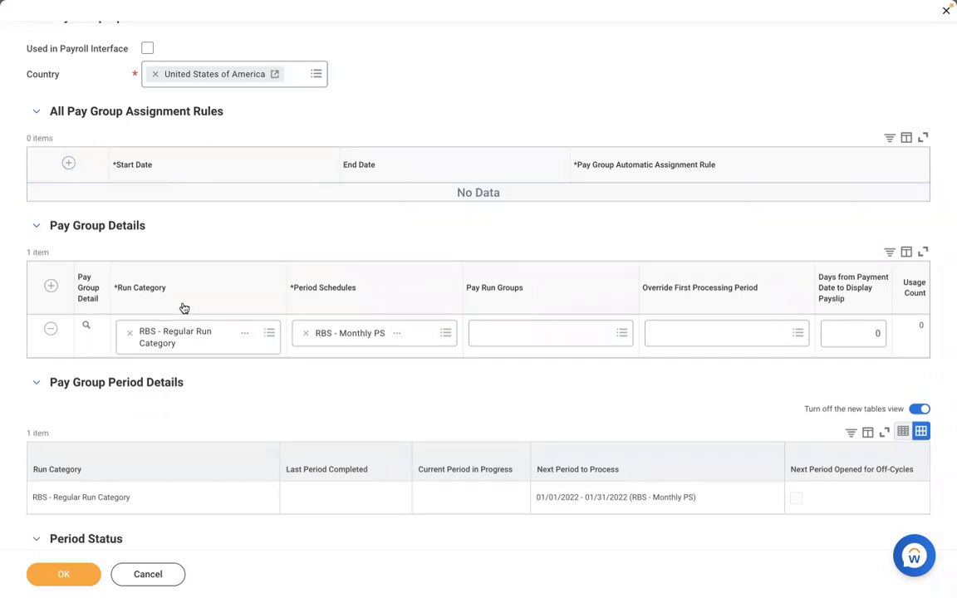
click(65, 574)
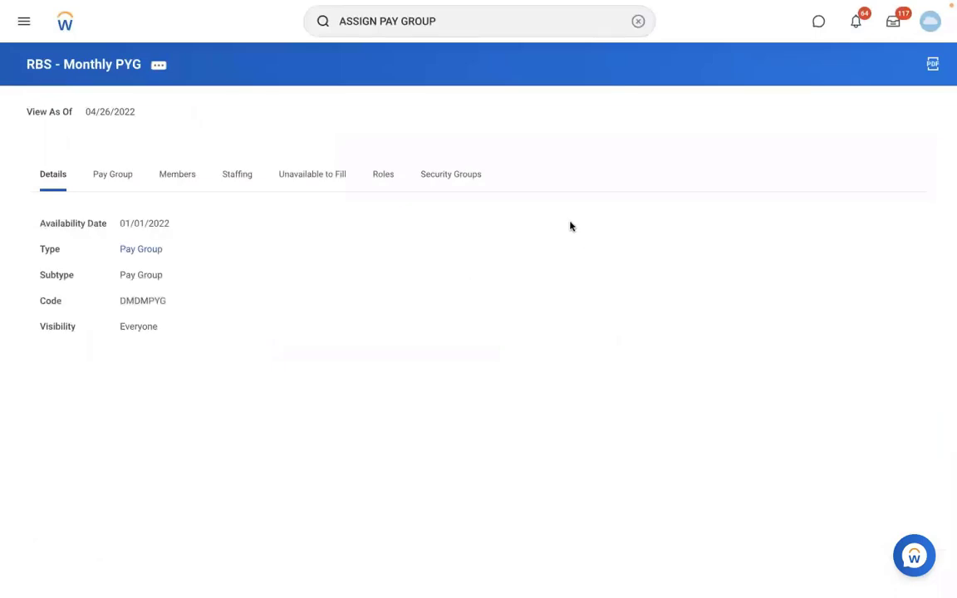
Search for create sup org and open the Create Supervisory Organization task.
click(637, 23)
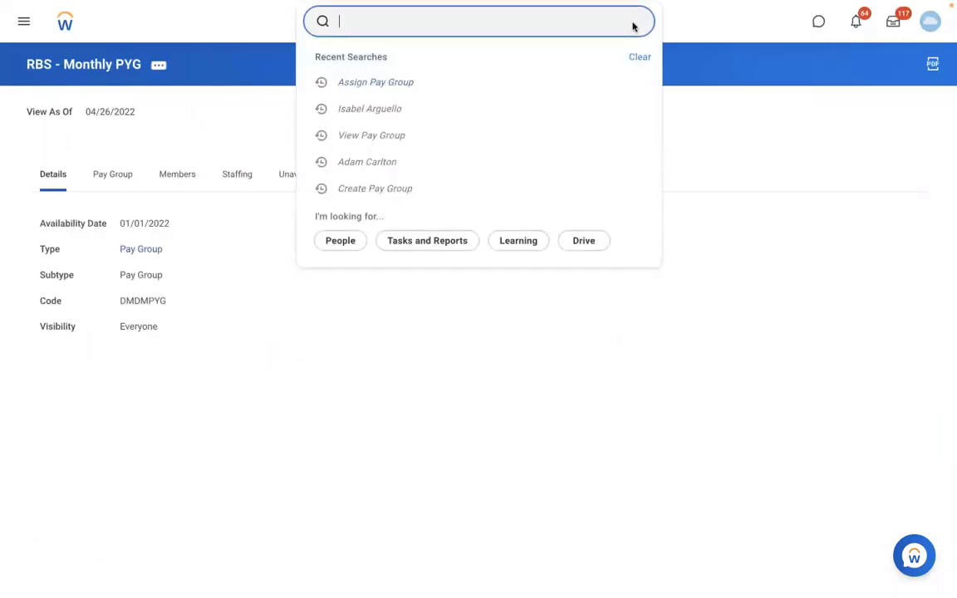
text(create)
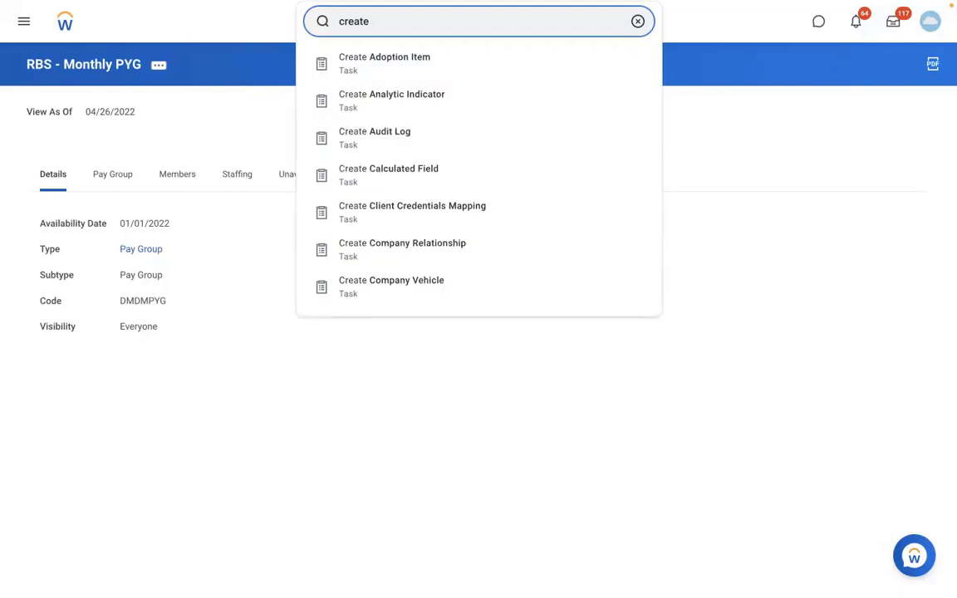
key(BackSpace)
key(BackSpace)
key(BackSpace)
key(BackSpace)
key(BackSpace)
key(BackSpace)
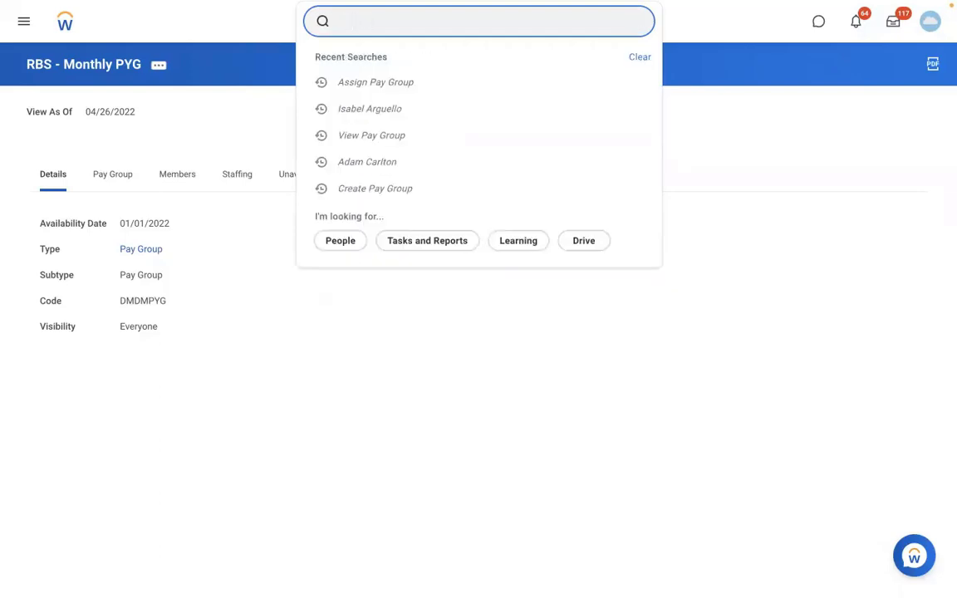
text(create)
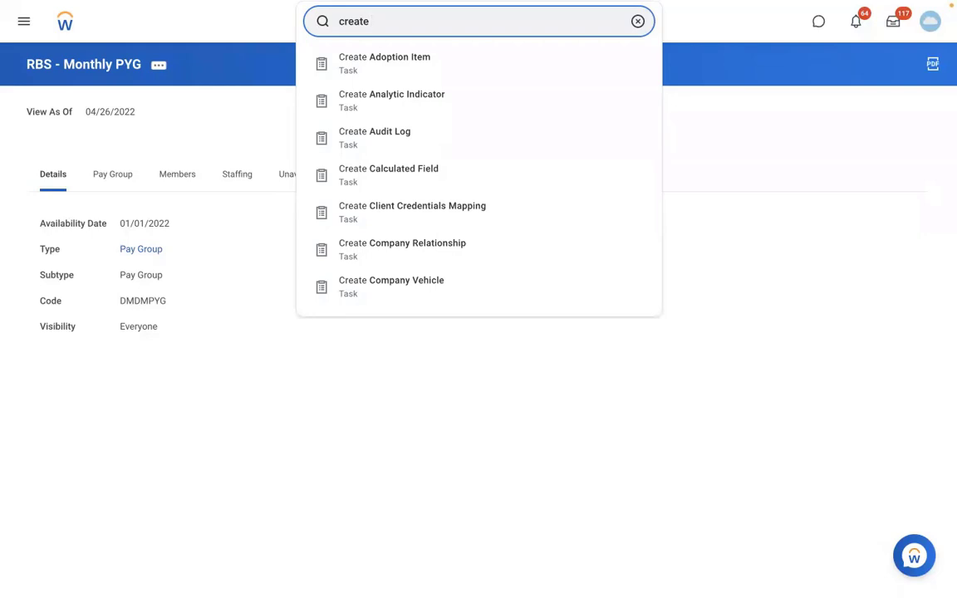
text(sup org:)
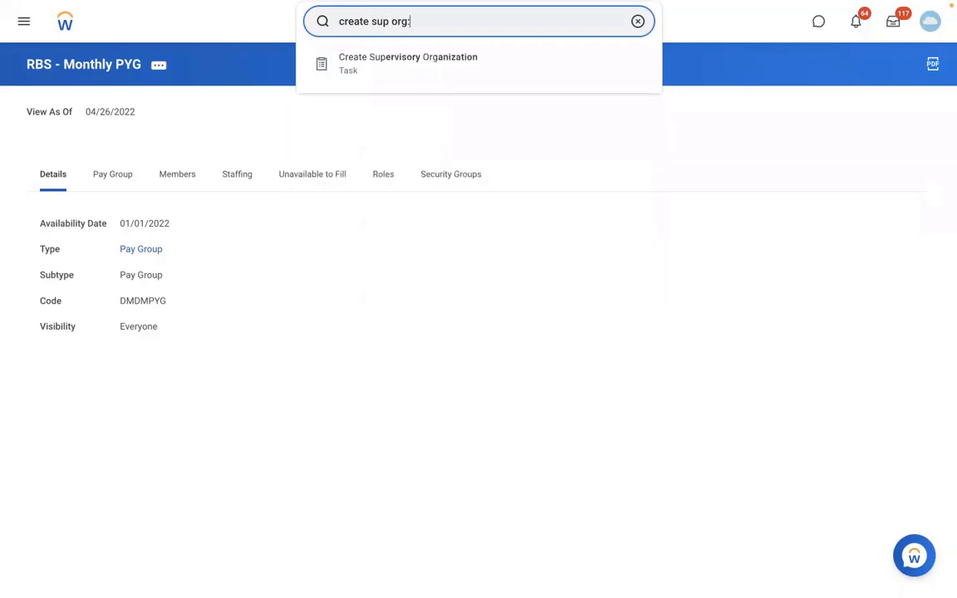
click(487, 64)
Create a reorganization named RMS - Reorganization dated 01/01/2022 and continue to the supervisory organization form with it.
click(400, 165)
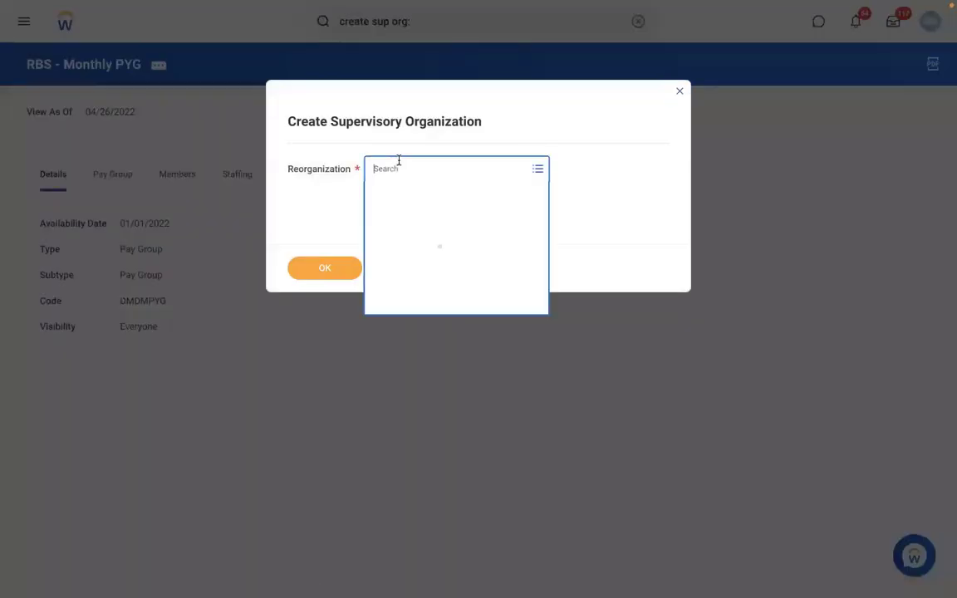
click(397, 276)
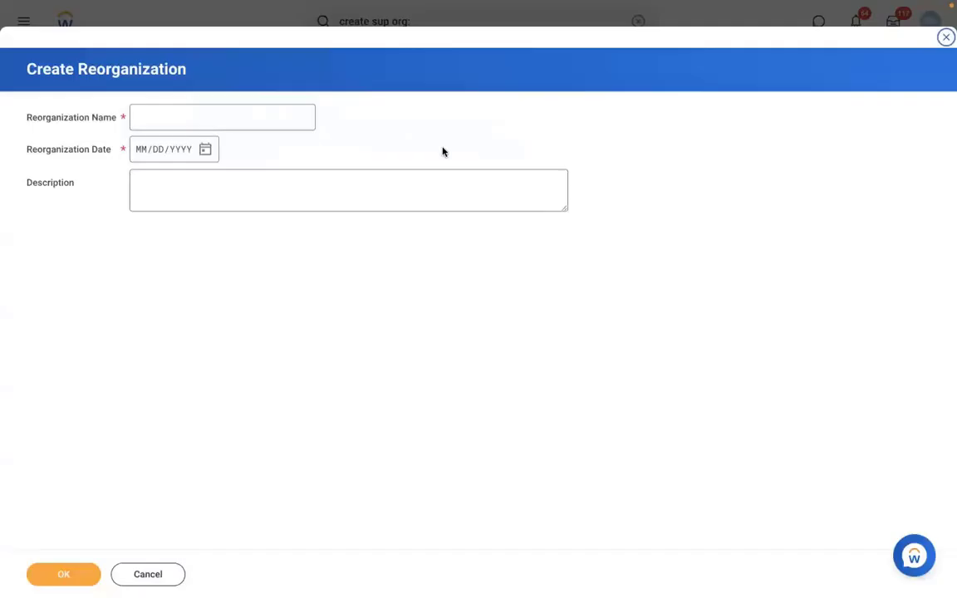
click(162, 115)
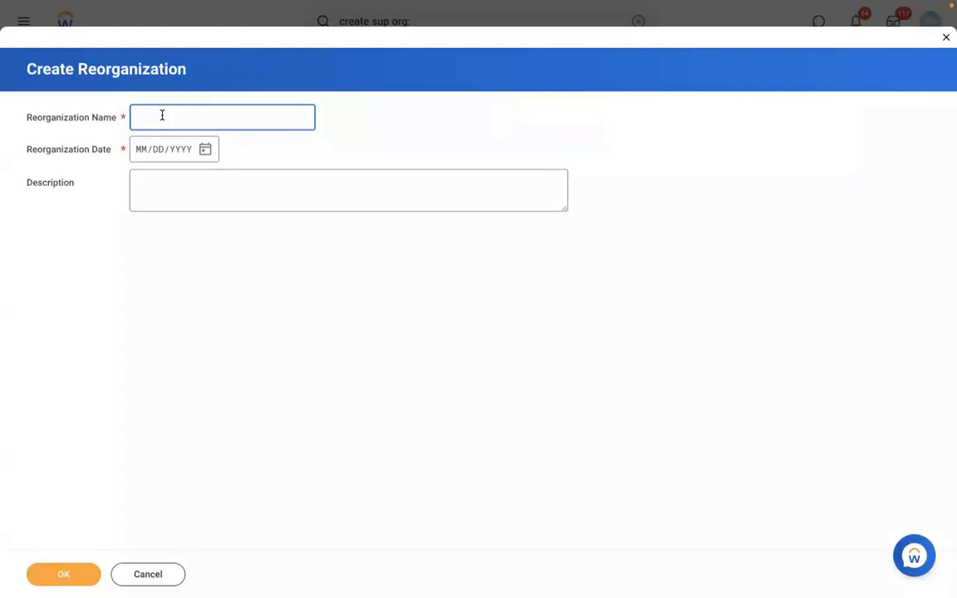
text(RMS - Reorganization)
click(139, 153)
text(01/01/2)
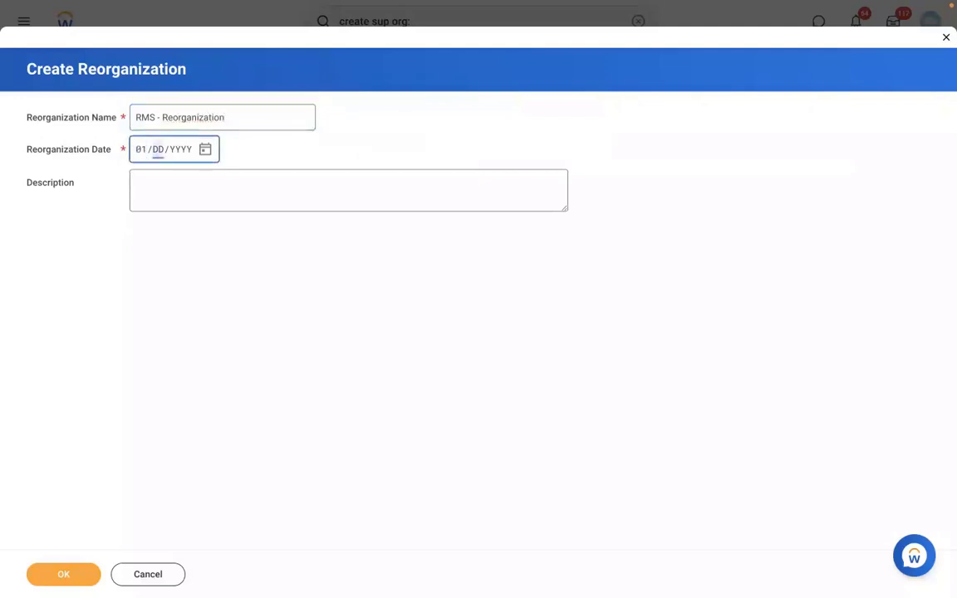
text(022)
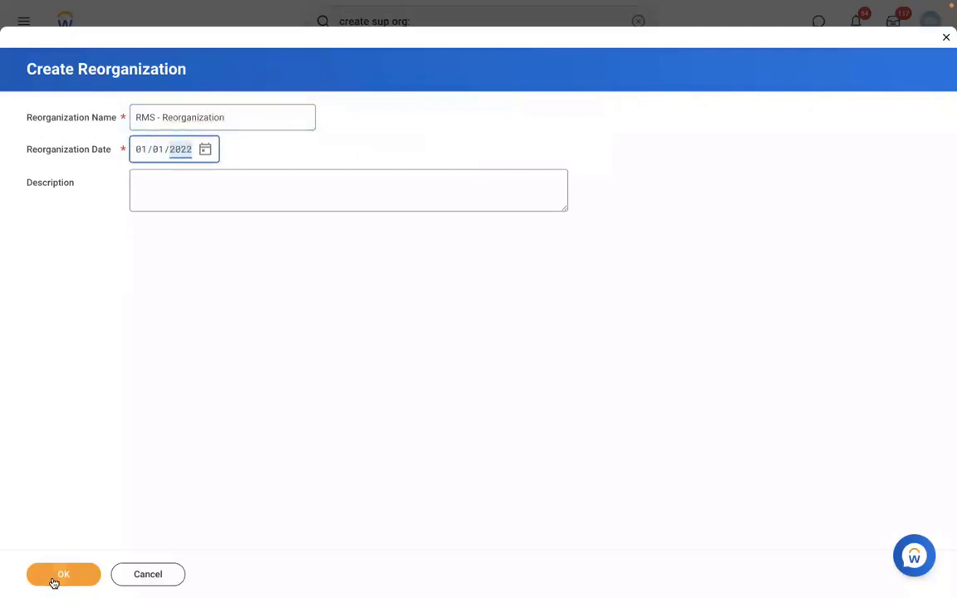
click(54, 582)
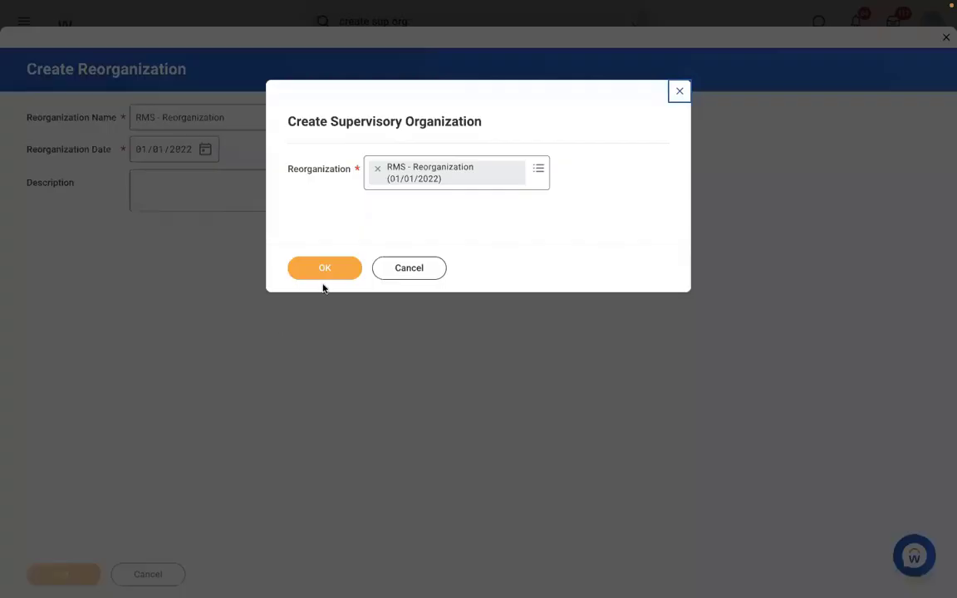
click(314, 266)
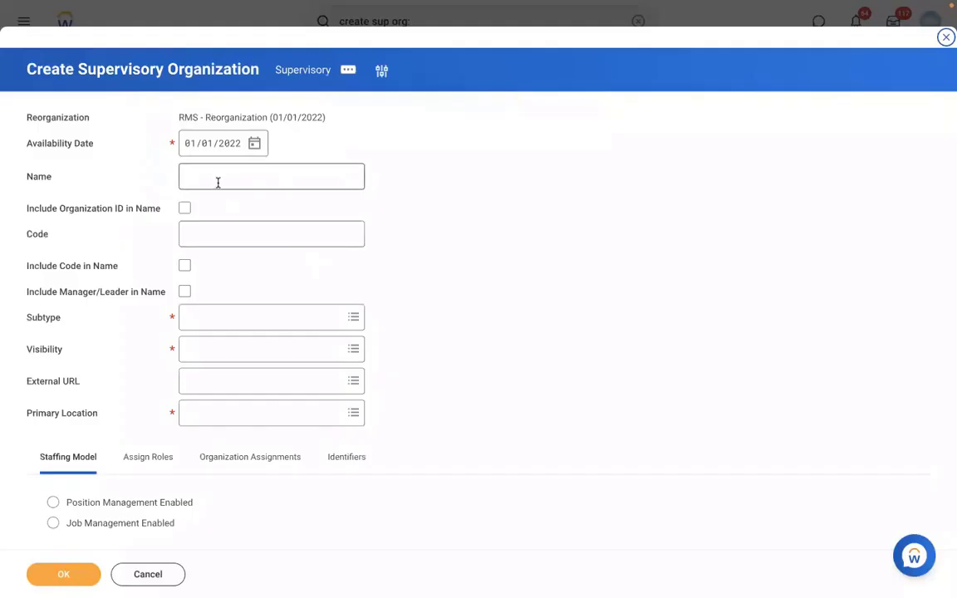
Name the supervisory organization RMS - Manufacturing and give it the code RMS 001.
click(216, 181)
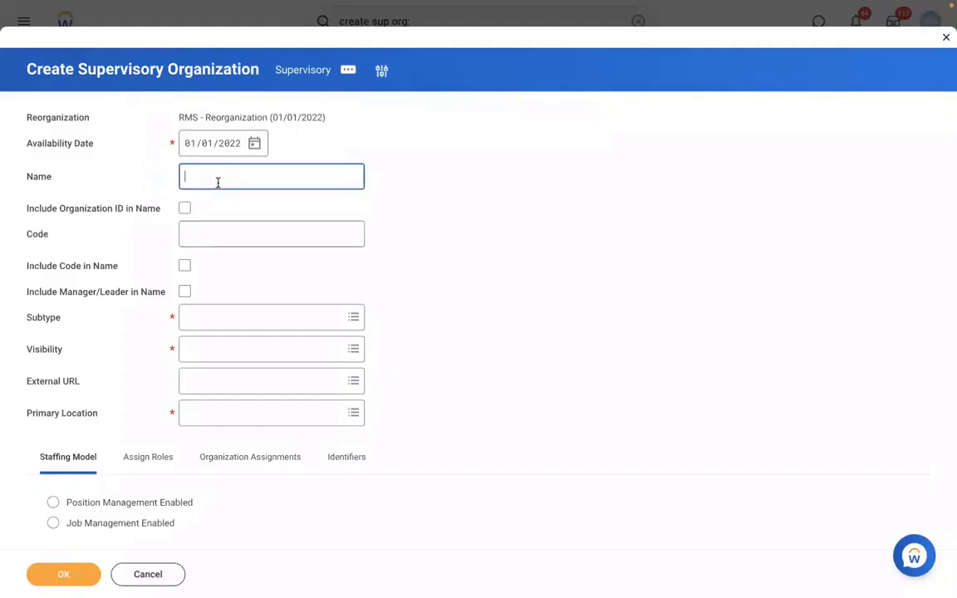
text(RMS - Manufacturing)
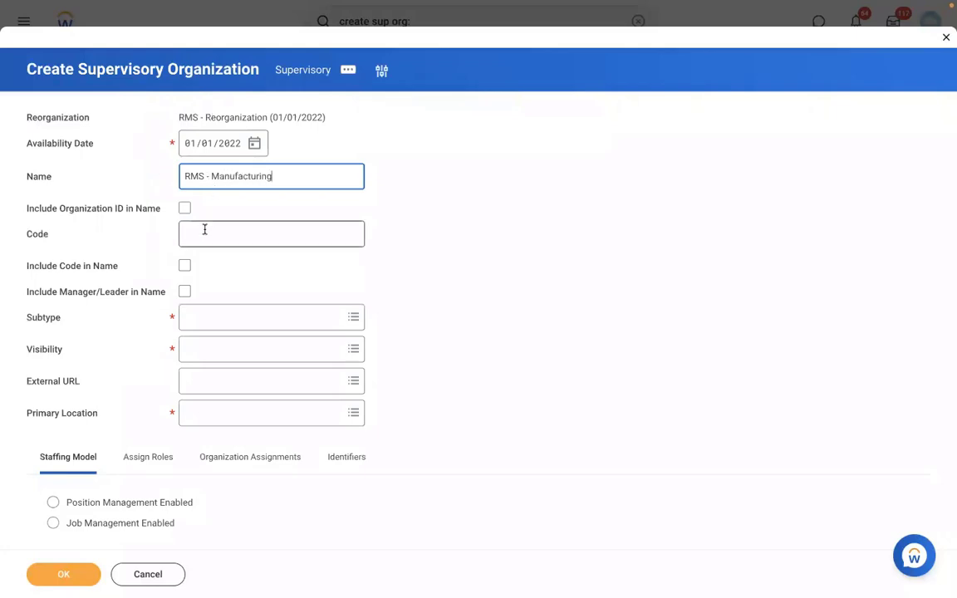
click(204, 229)
text(RMS)
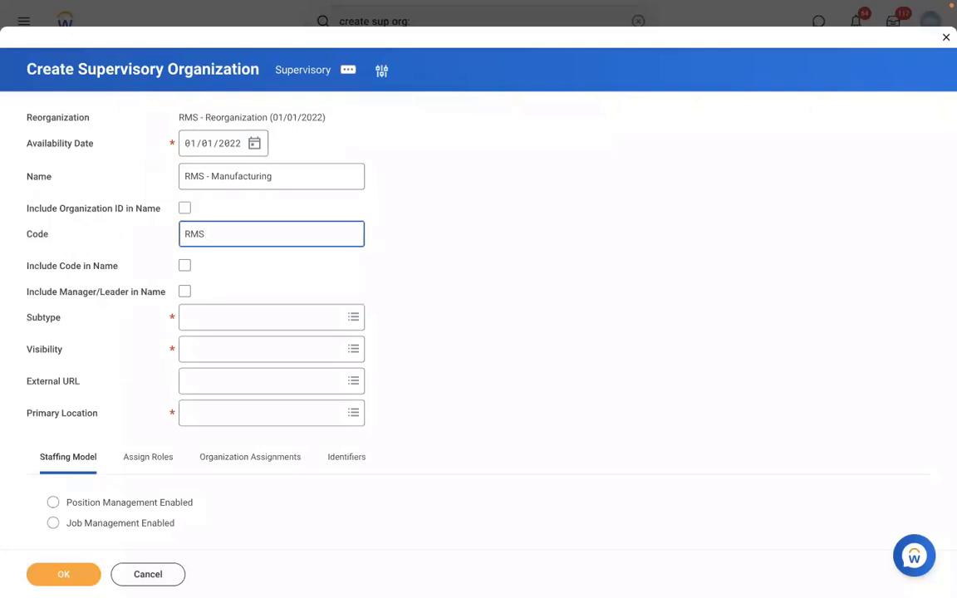
text( 001)
Include the manager/leader in the organization's name, and set its subtype to Division and visibility to Everyone.
click(184, 293)
click(235, 326)
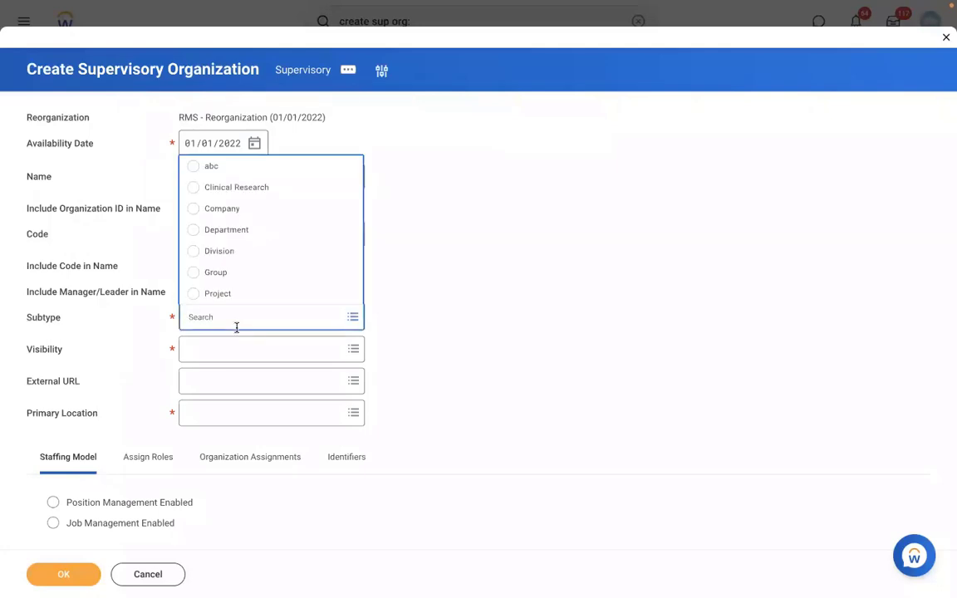
click(212, 253)
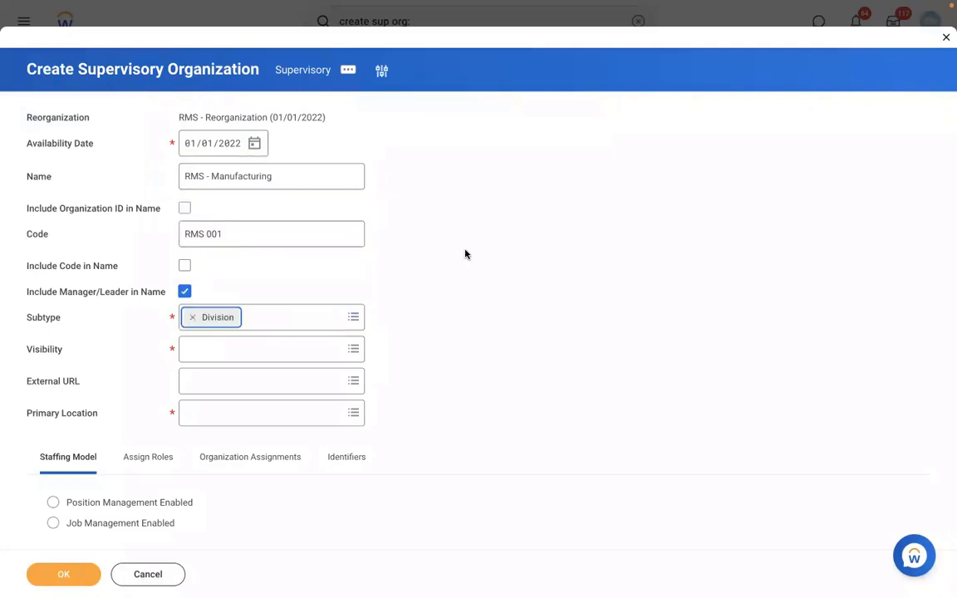
click(198, 355)
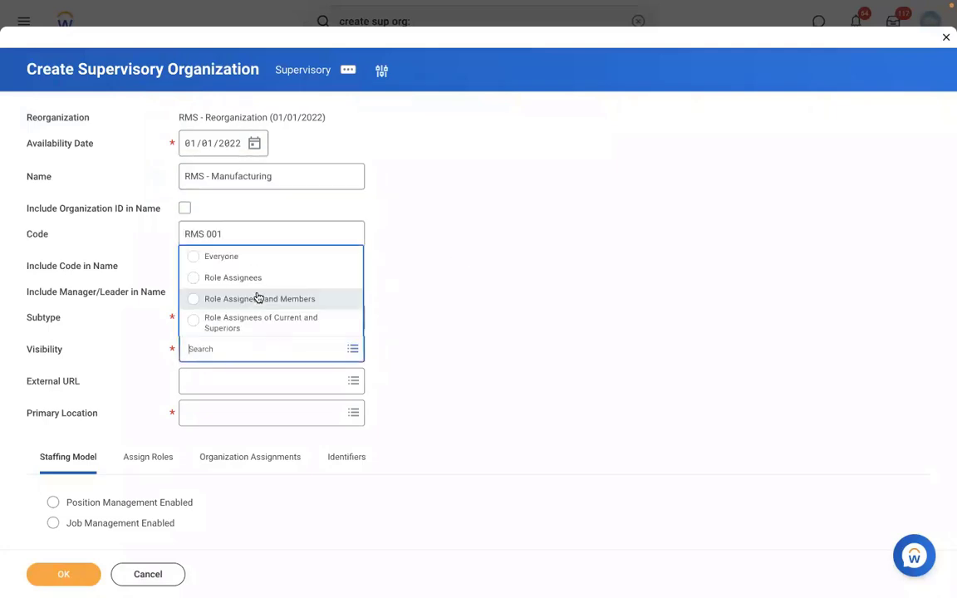
click(213, 256)
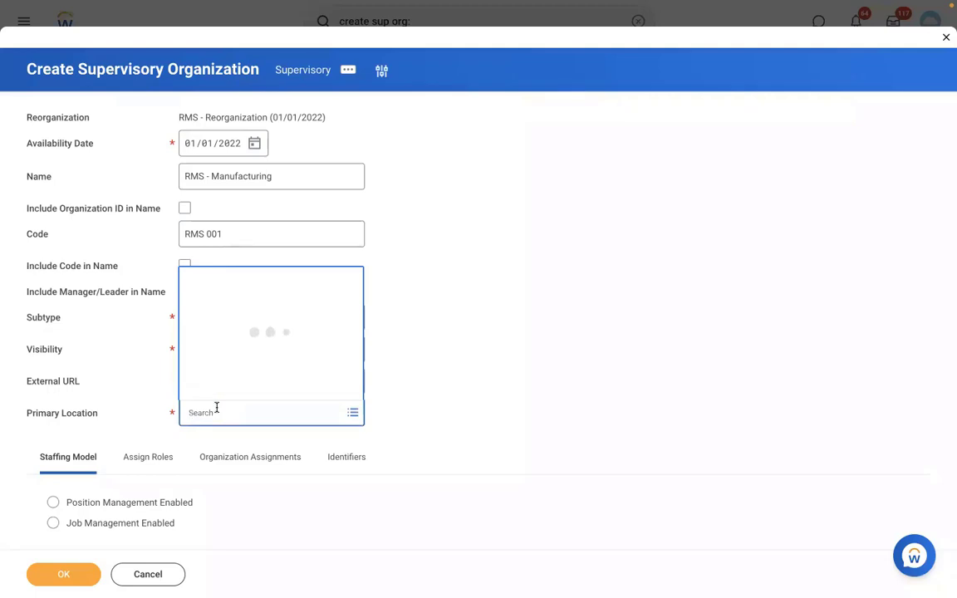
Set the primary location to New York, enable position management, and save the supervisory organization.
text(NEW YORK)
key(Return)
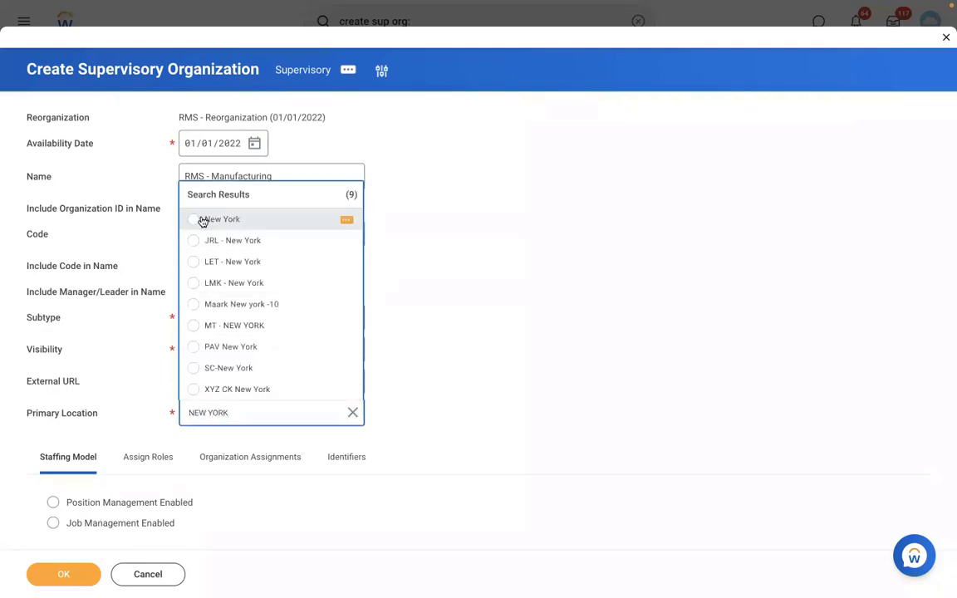
click(203, 219)
click(88, 503)
click(65, 573)
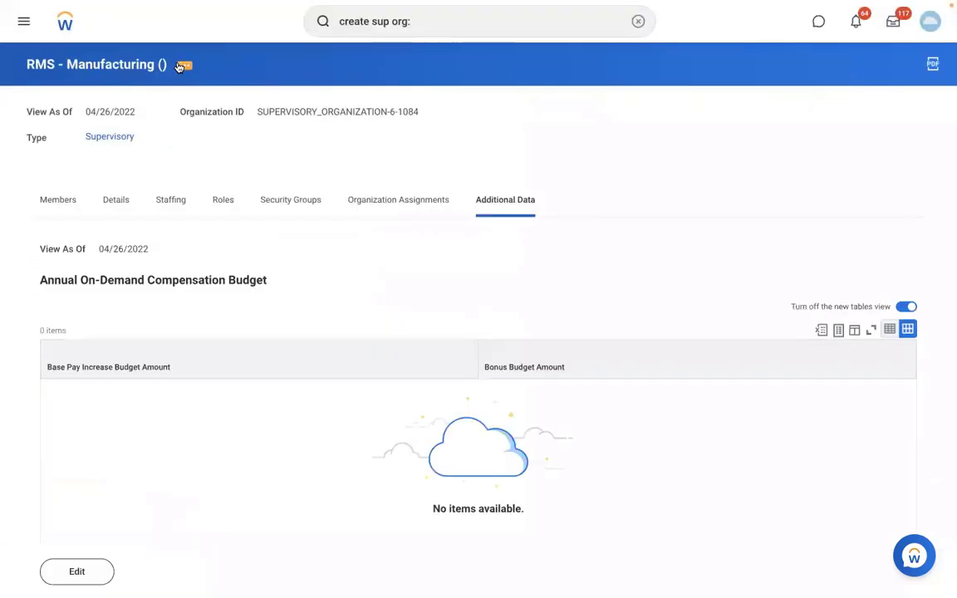
Open the Create, Copy, or Link Definition business process task for the RMS - Manufacturing organization.
click(178, 66)
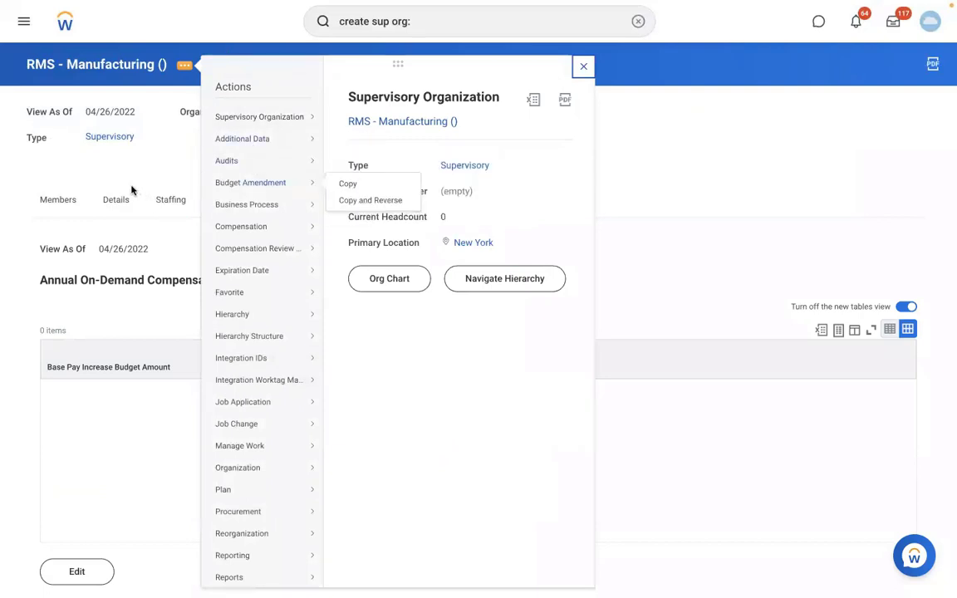
mouse_move(275, 207)
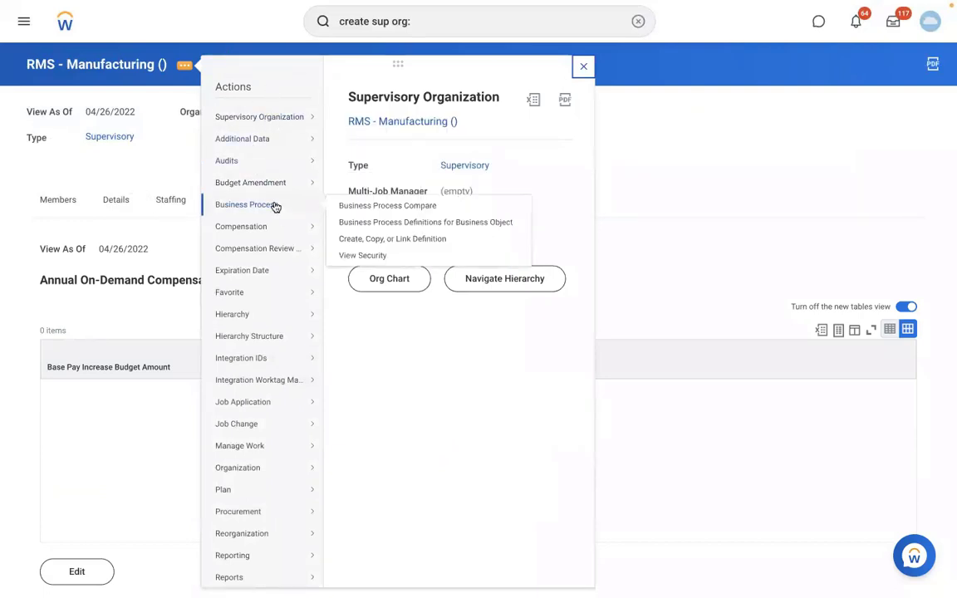
click(365, 241)
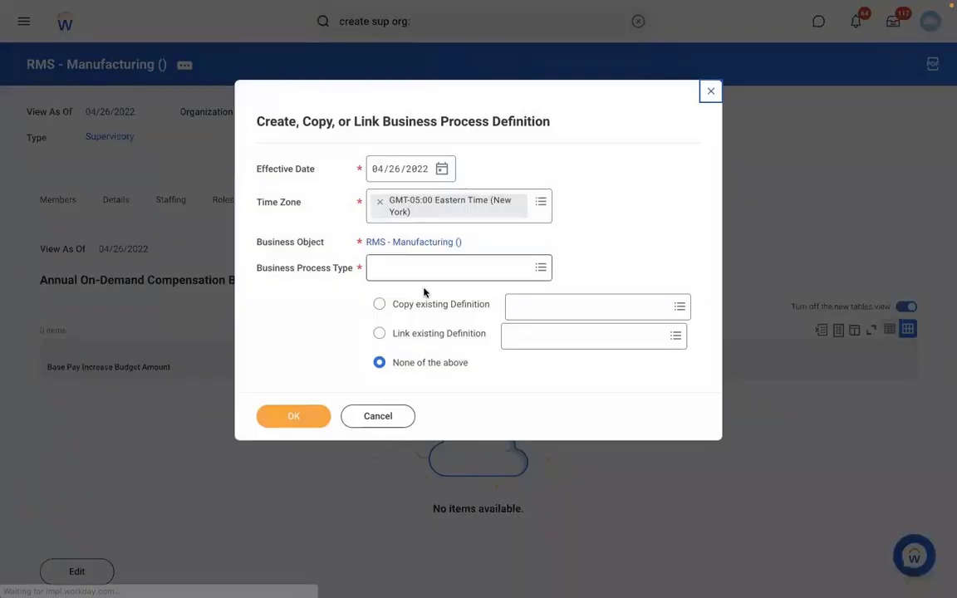
Create a Create Position business process definition for RMS - Manufacturing and save it with its default initiation step.
click(401, 272)
text(CREAT)
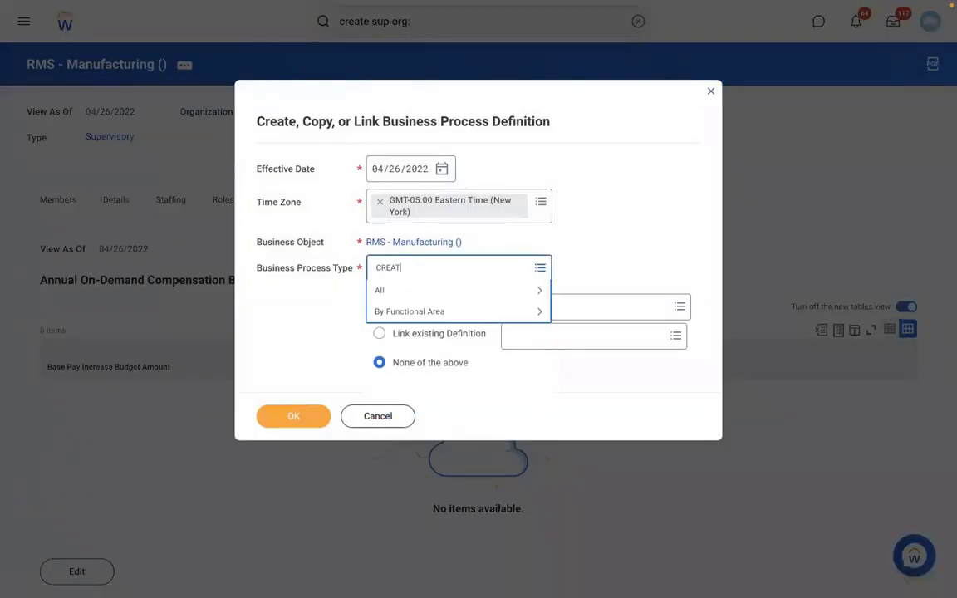
text(E POSITION)
key(Return)
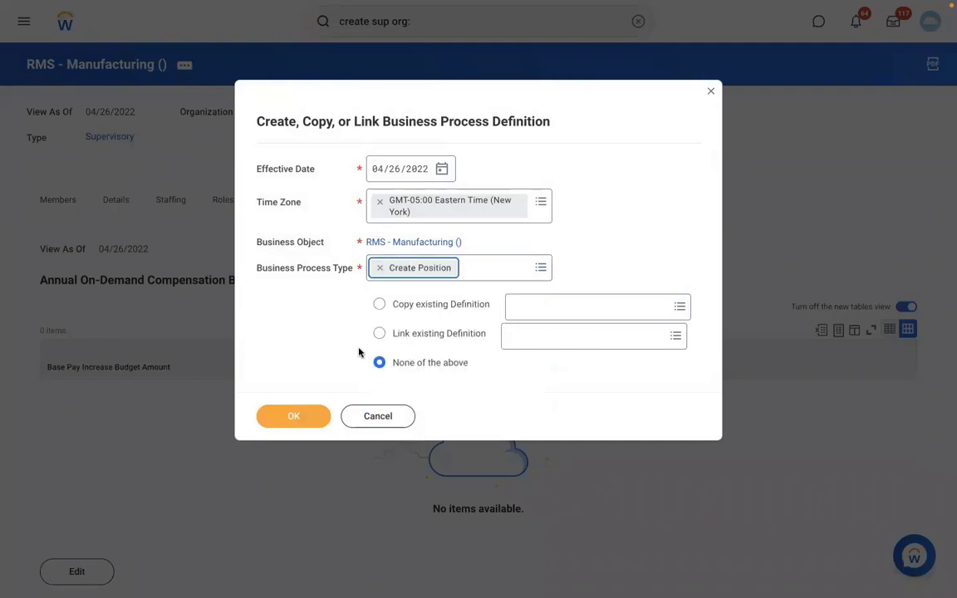
click(298, 420)
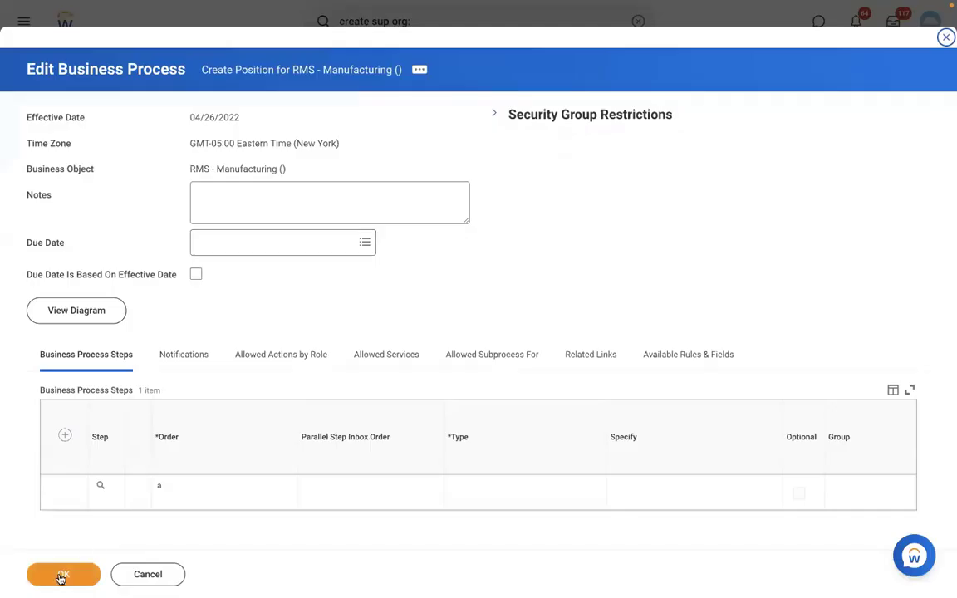
click(62, 576)
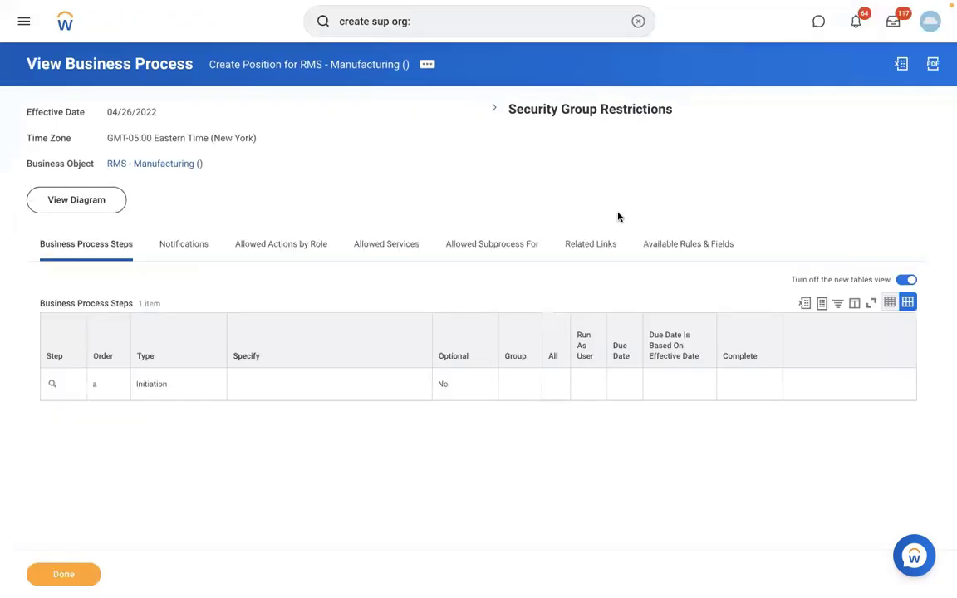
Return to the RMS - Manufacturing organization and view its staffing details.
click(154, 163)
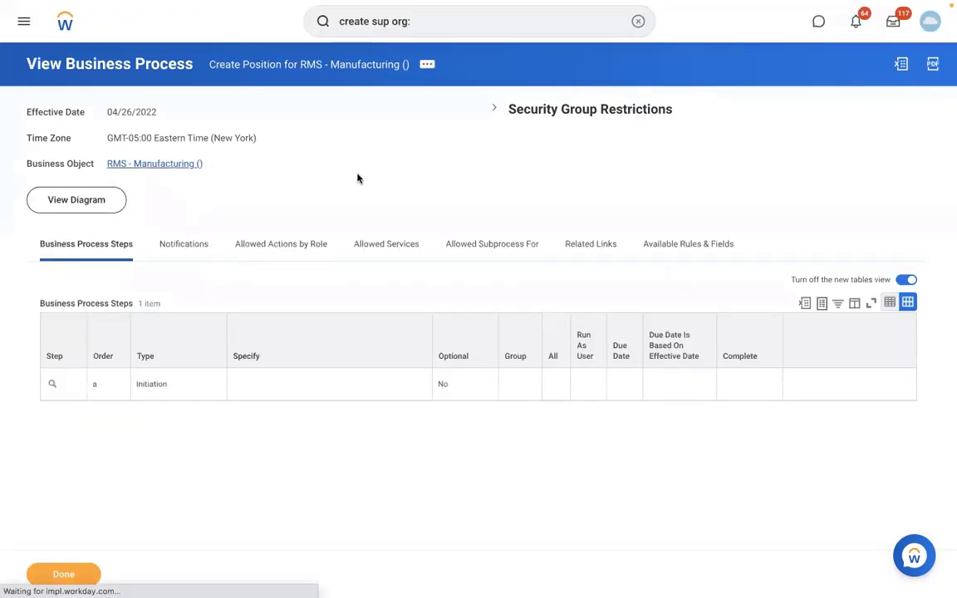
click(180, 199)
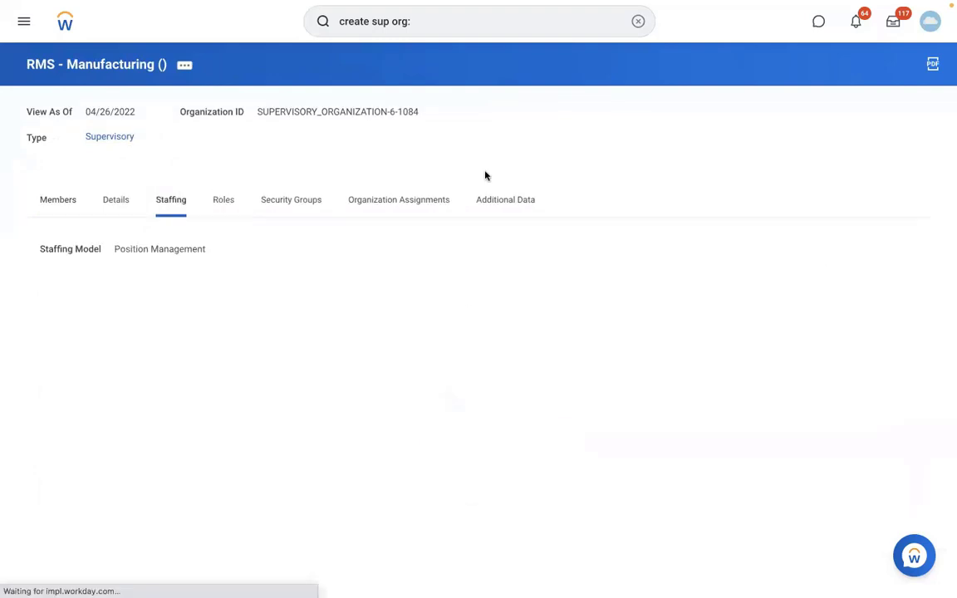
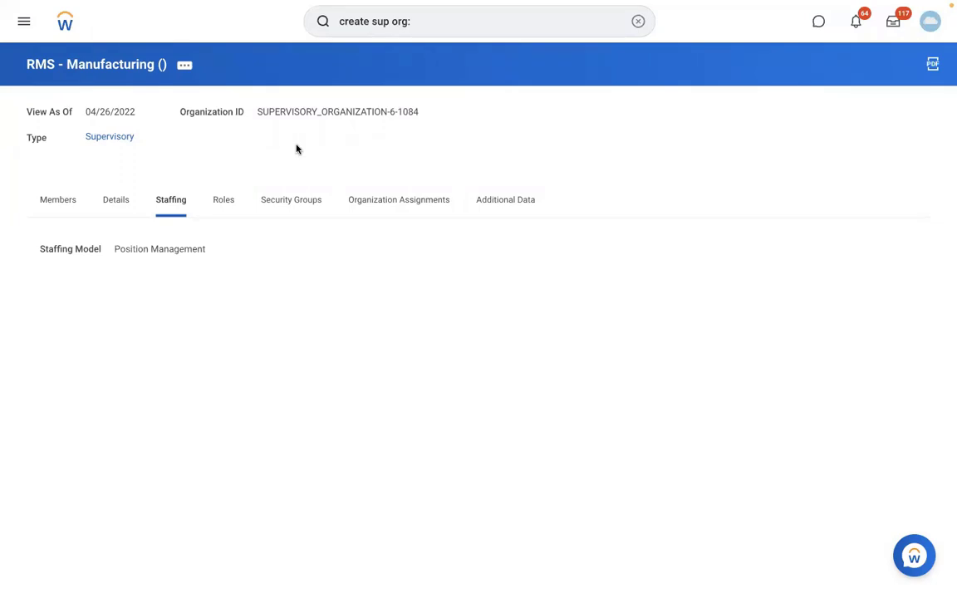
Search for the Create Pay Group Automatic Assignment Rule task and open it.
click(638, 22)
text(C)
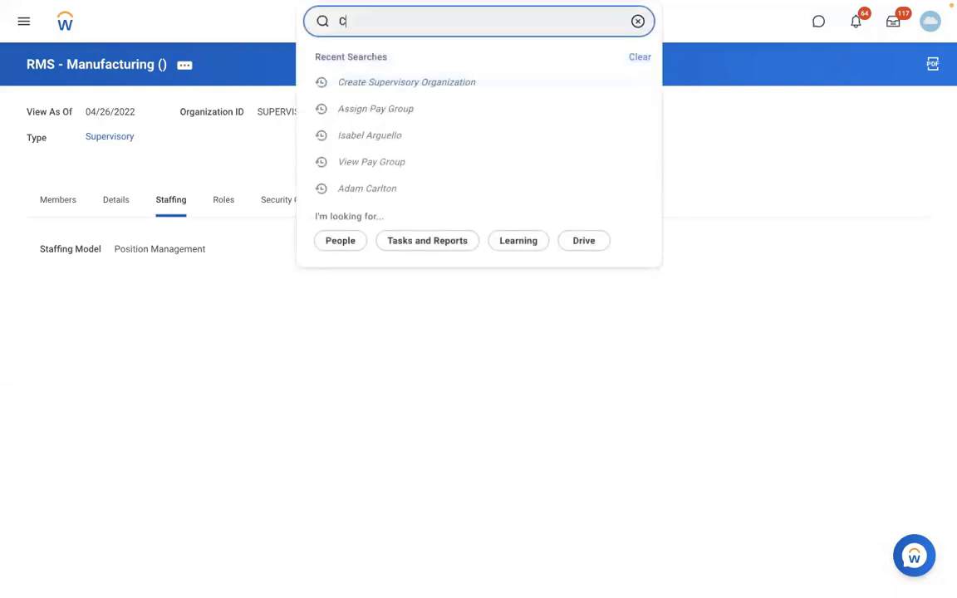
text(REATE PAY G)
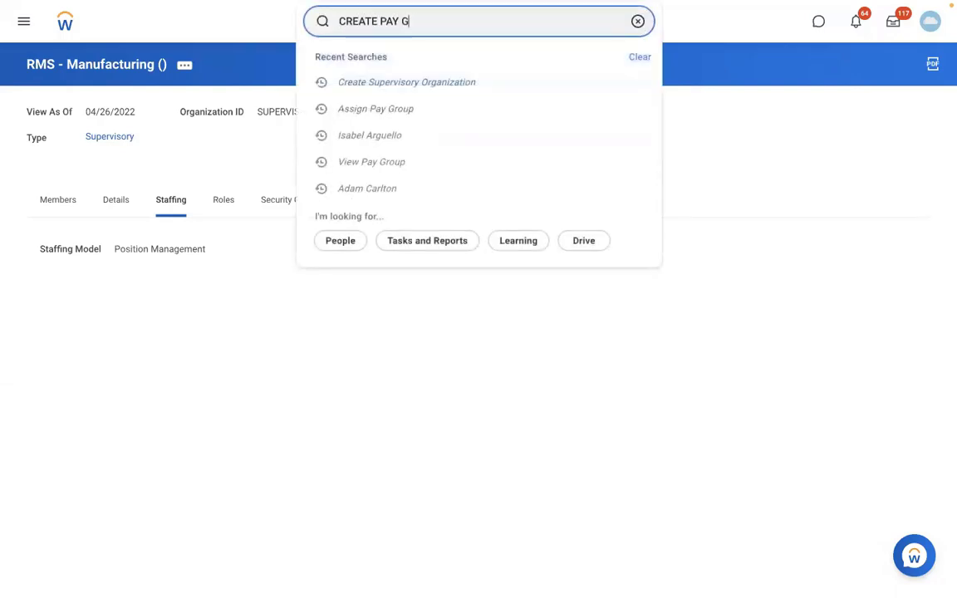
text(ROUP AUTO )
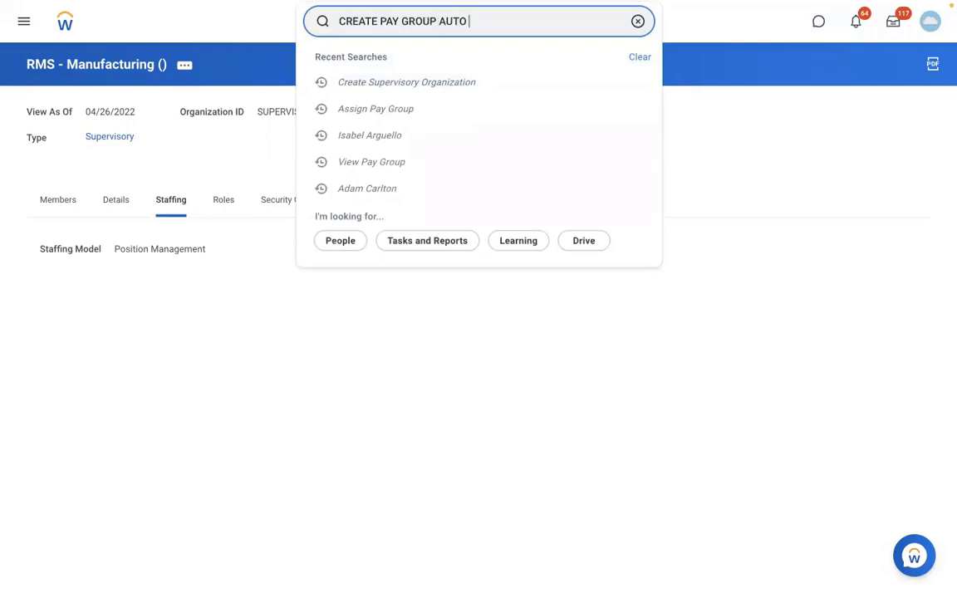
text(RULE)
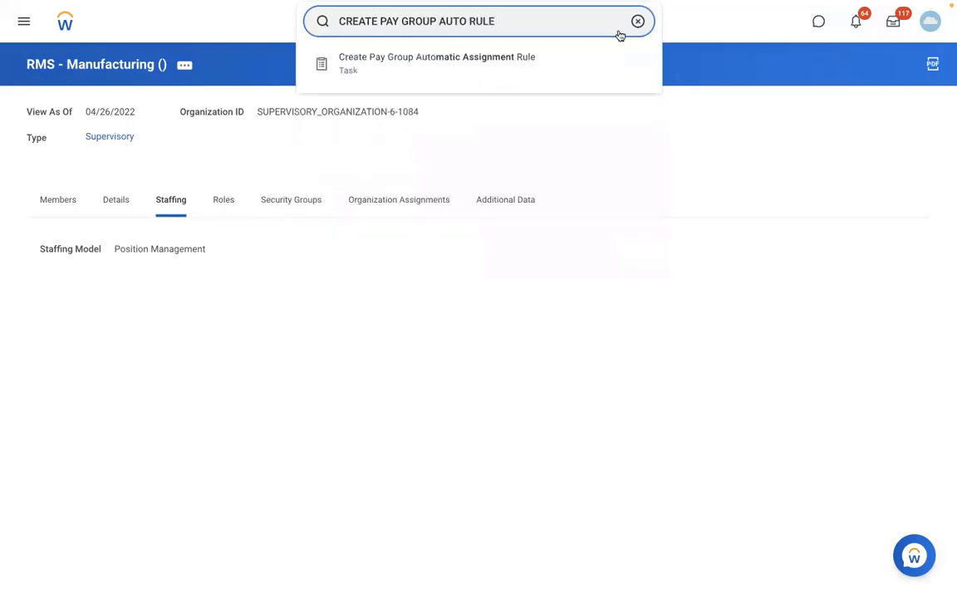
click(507, 58)
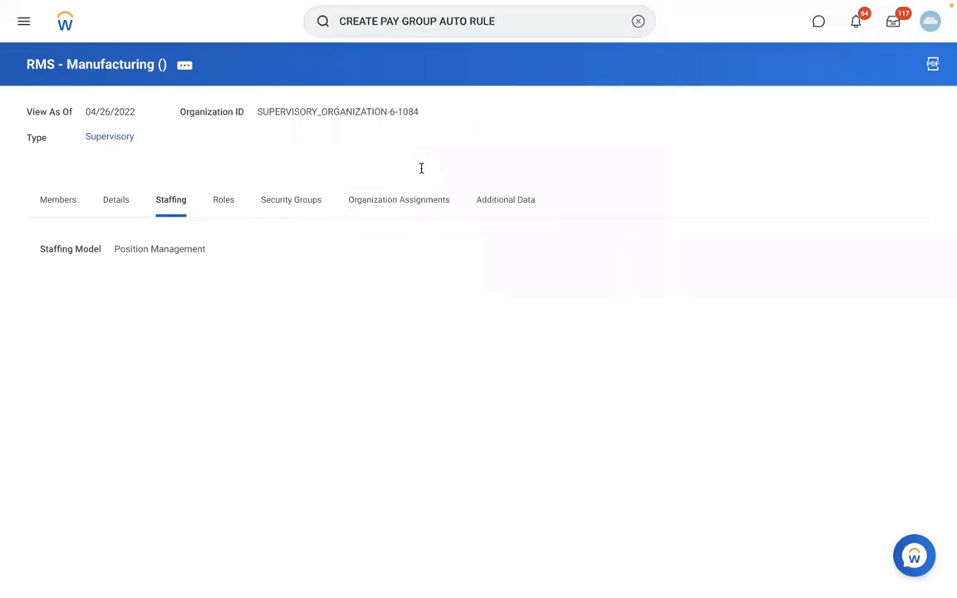
Enter "RBS - PYG Automatic Assignment rule" as the rule's description.
click(210, 122)
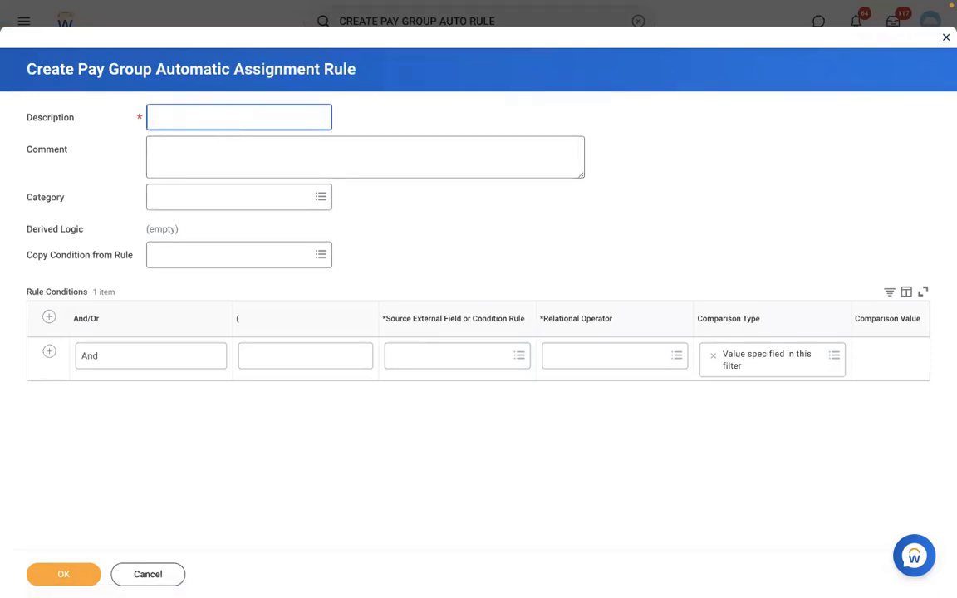
text(RBS)
text( - A)
text(PYG )
text(Automatic A)
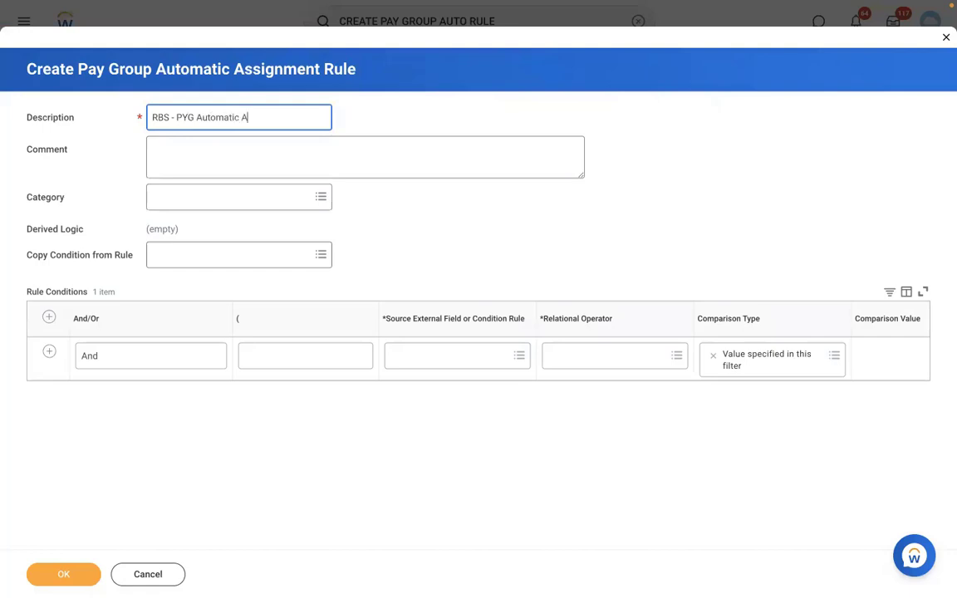
text(ssignment rule)
Add a second rule condition row and set the first condition's source field to Supervisory Organization for Worker.
click(417, 358)
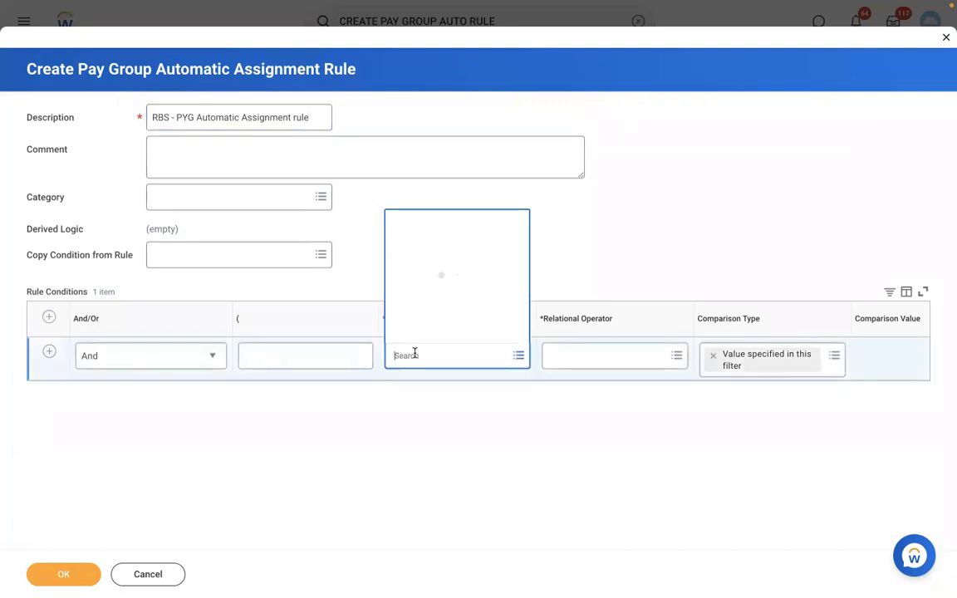
click(620, 219)
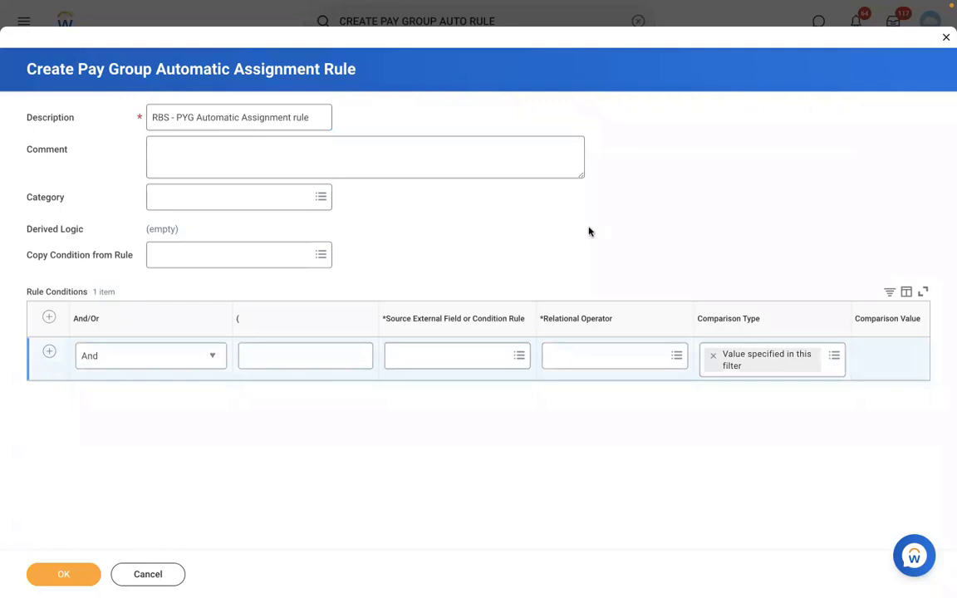
click(51, 355)
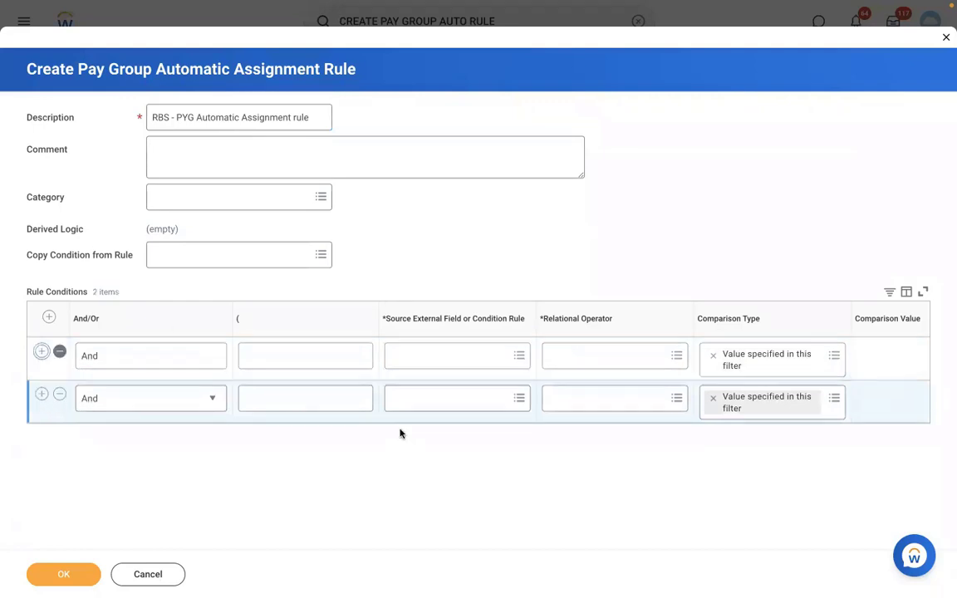
click(417, 353)
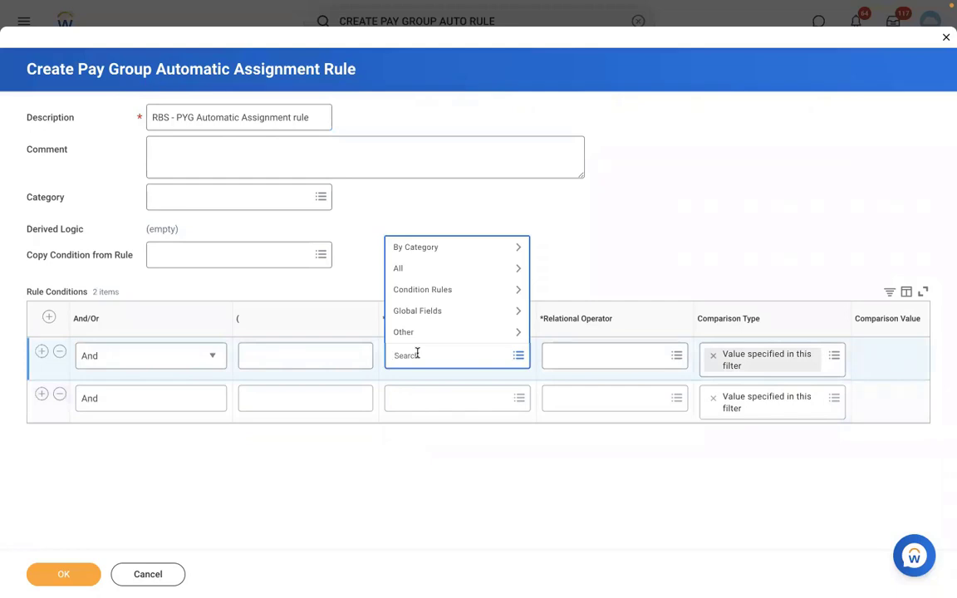
text(supervisory org)
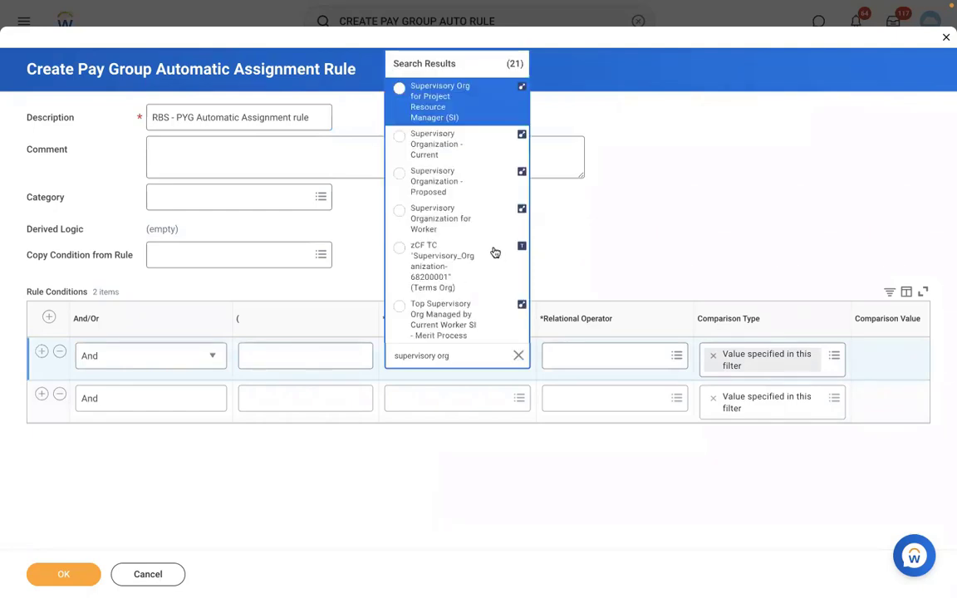
click(451, 214)
Set the first condition's operator to "in the selection list" and its comparison value to RMS - Manufacturing.
click(602, 355)
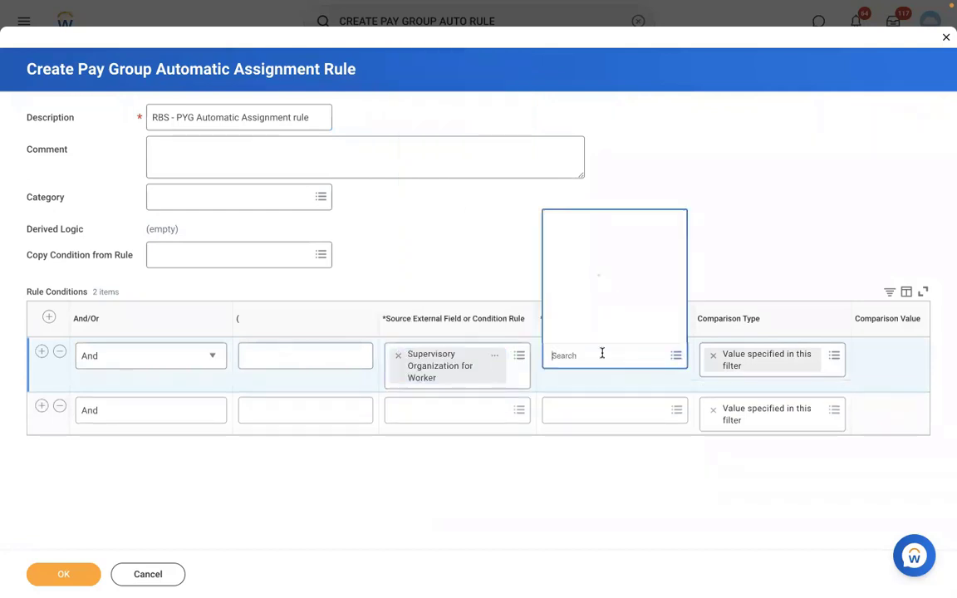
click(586, 315)
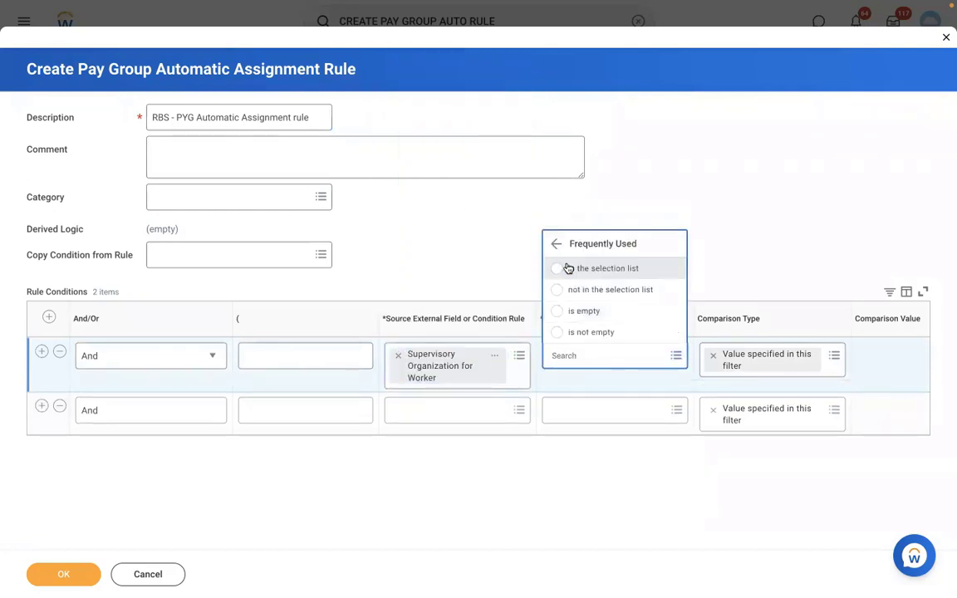
click(567, 269)
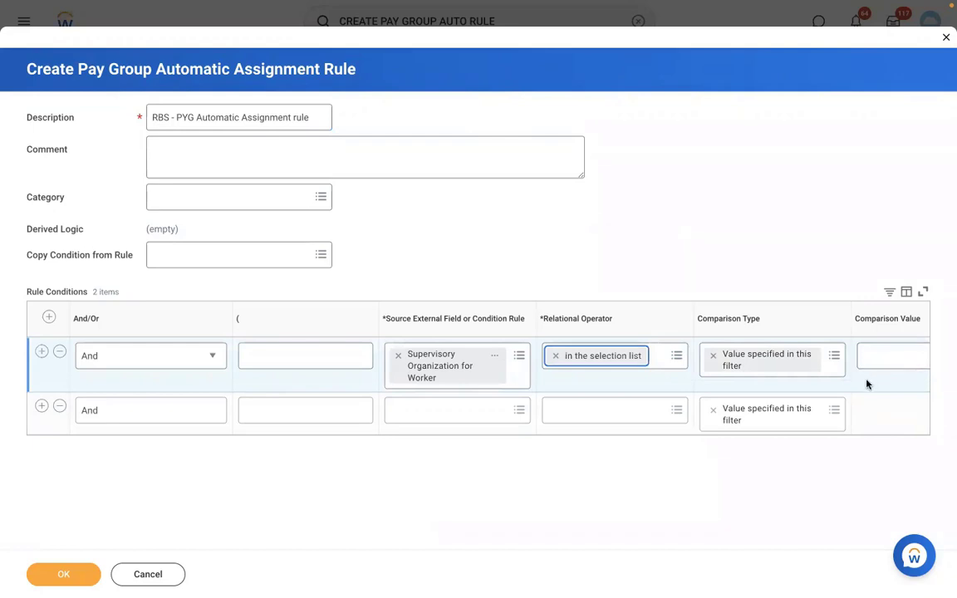
scroll(867, 384, right, 1)
scroll(866, 384, right, 1)
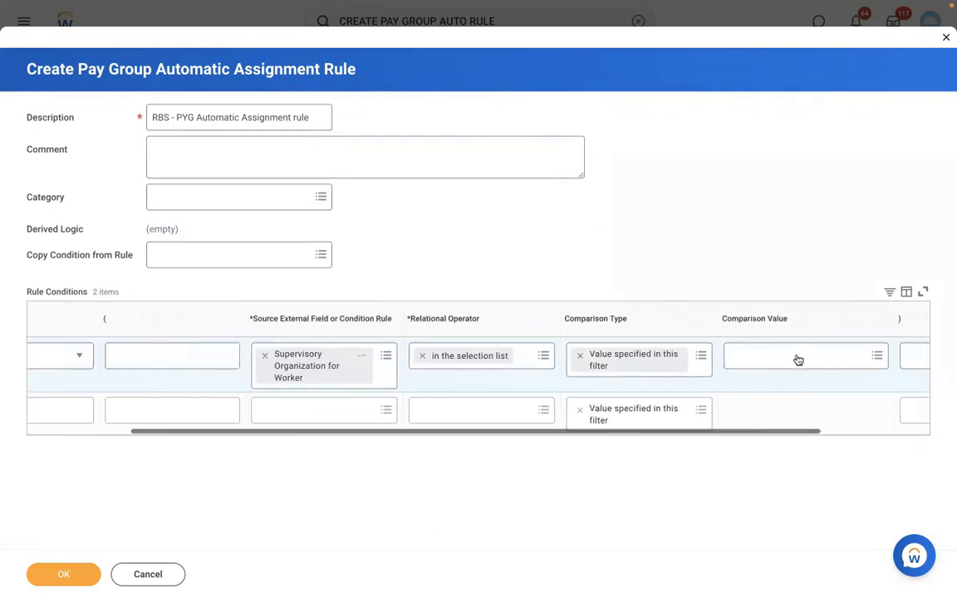
click(743, 355)
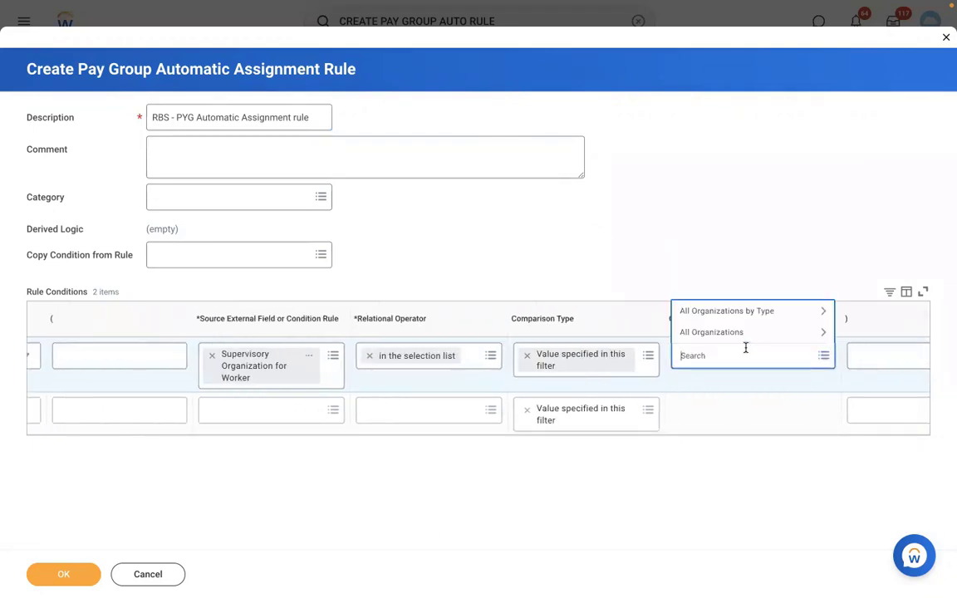
text(rms)
key(Return)
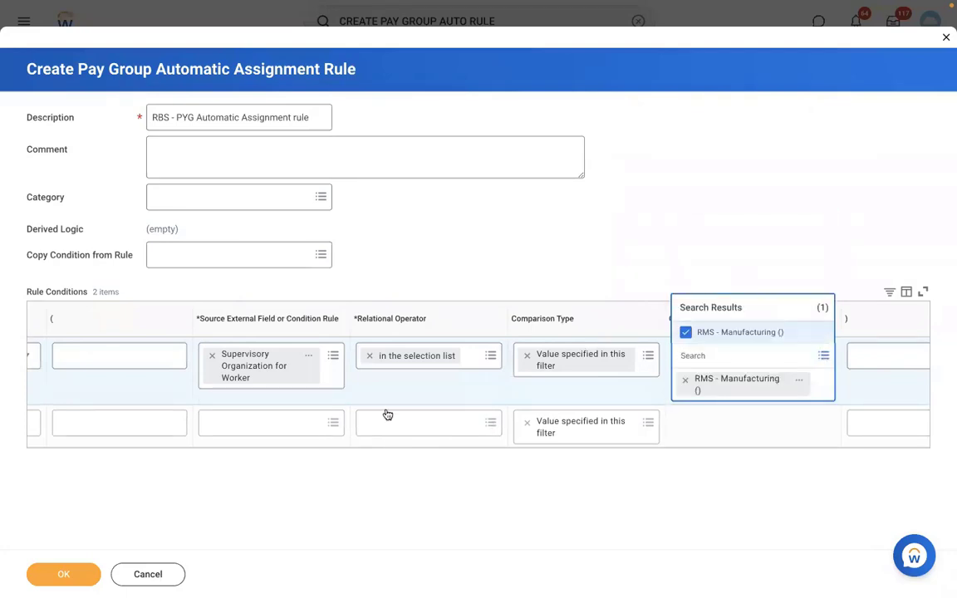
Set the second condition's source field to Country for Location - Proposed.
click(356, 431)
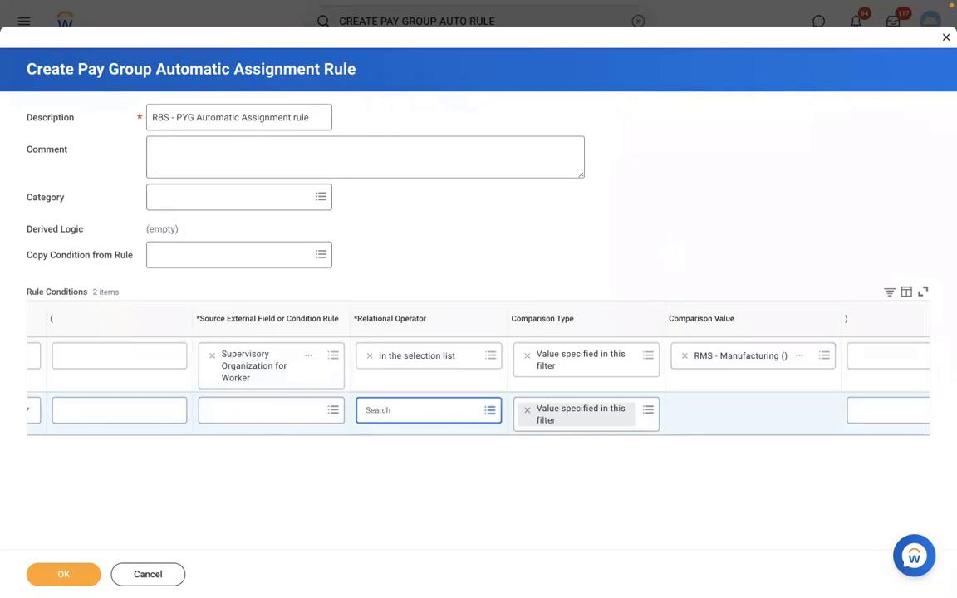
click(312, 434)
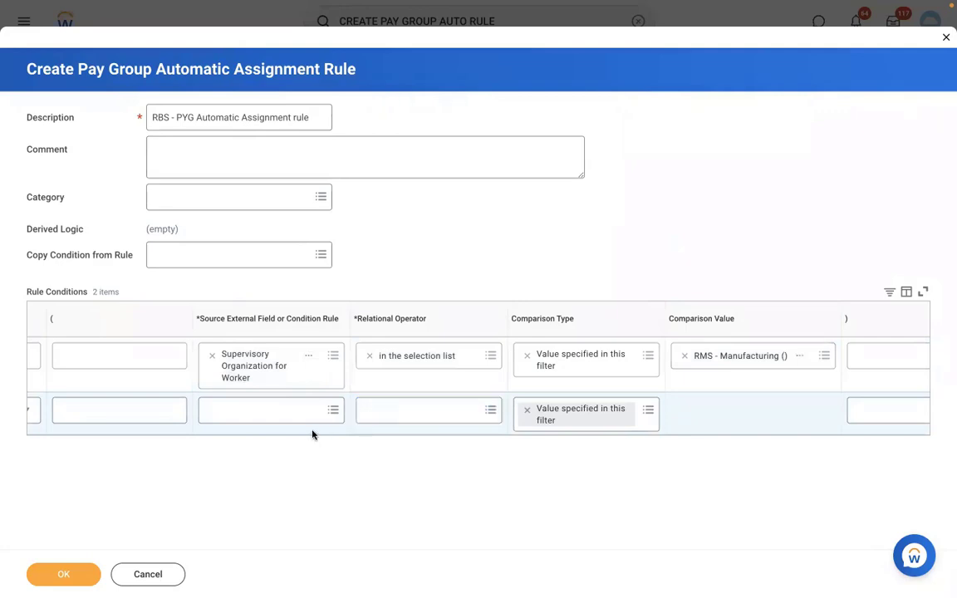
scroll(312, 433, left, 1)
scroll(313, 434, left, 3)
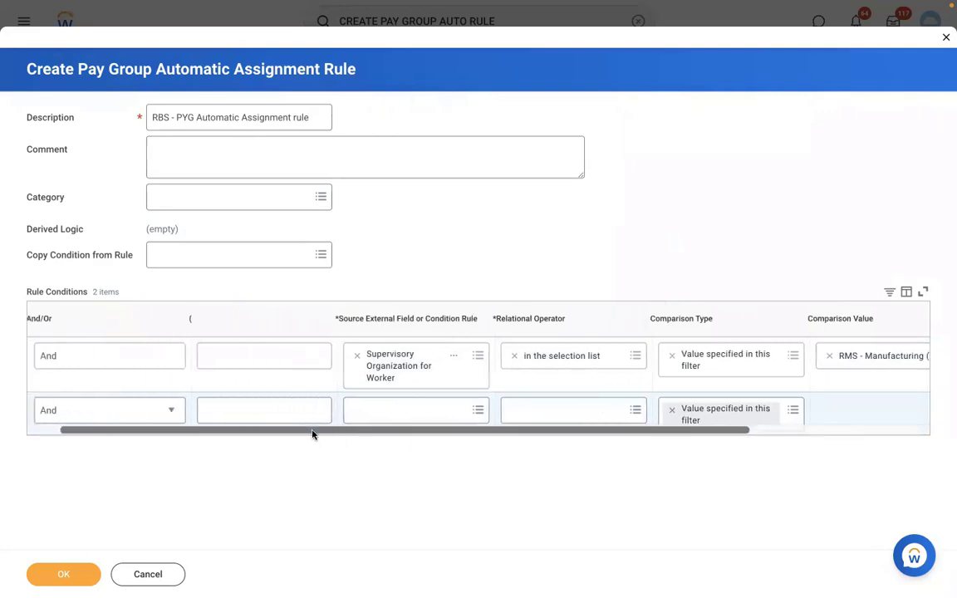
click(422, 411)
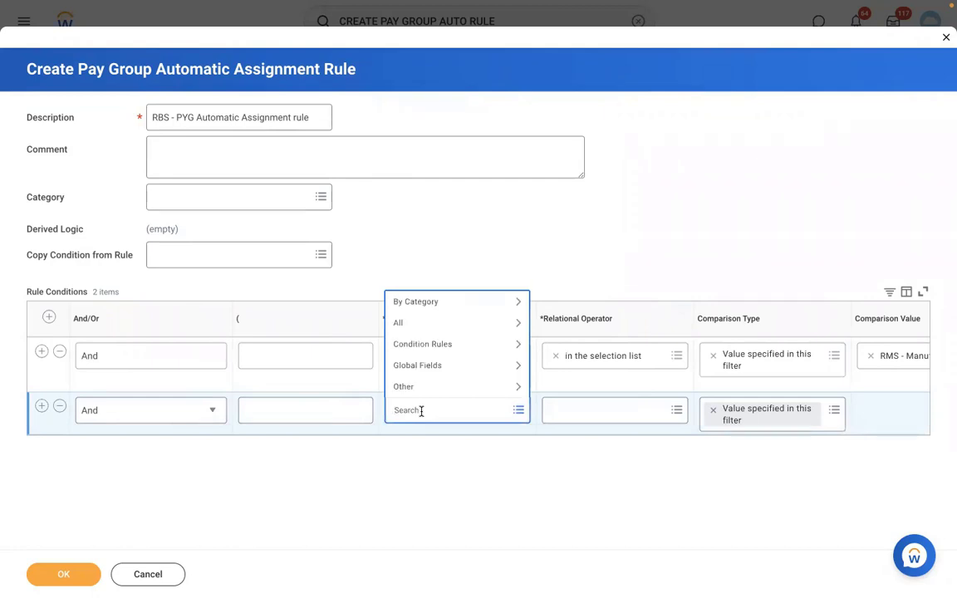
text(loc country)
key(Return)
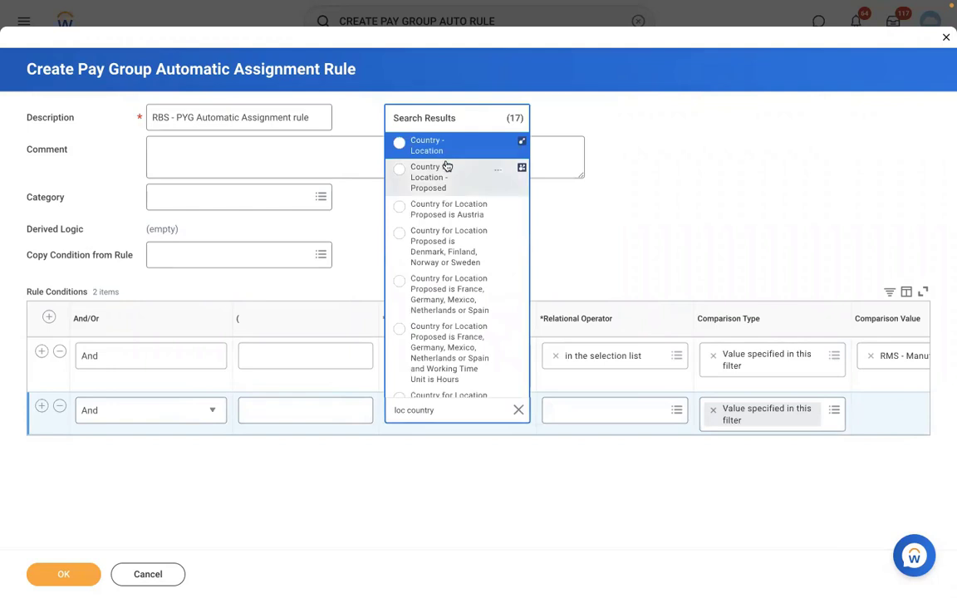
click(440, 186)
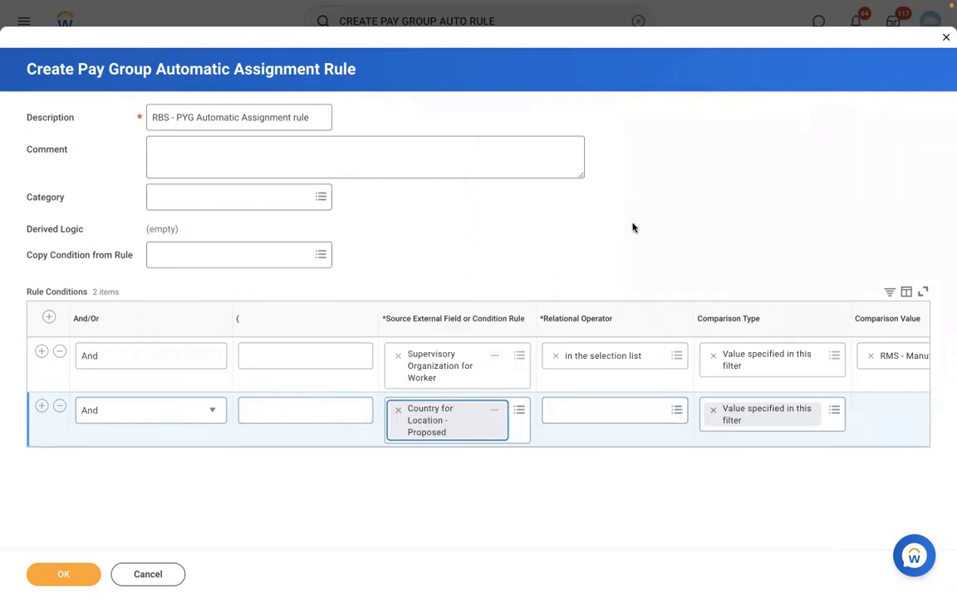
Set the second condition to "any in the selection list" with United States of America as comparison value, and save the rule.
click(594, 410)
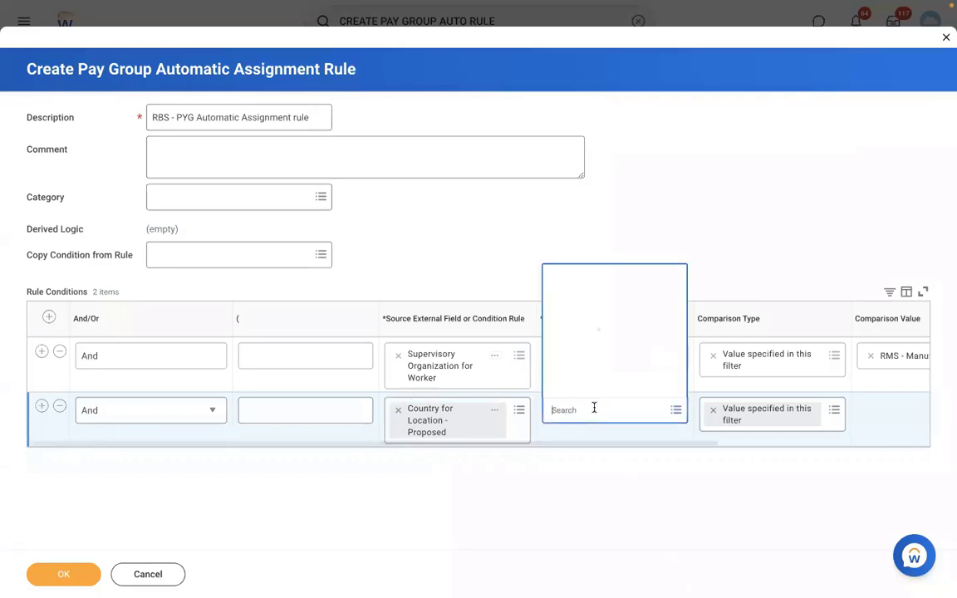
click(585, 366)
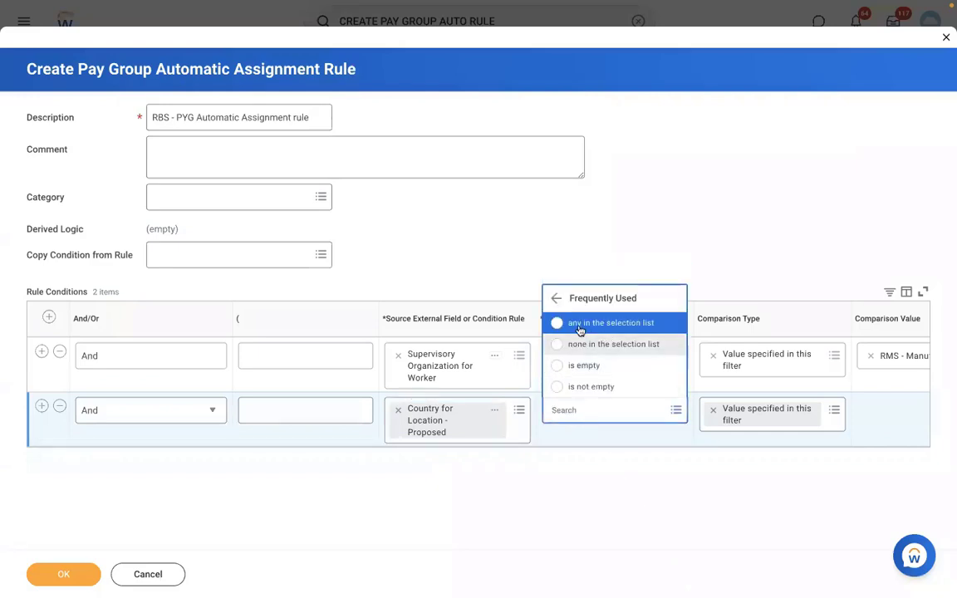
click(580, 331)
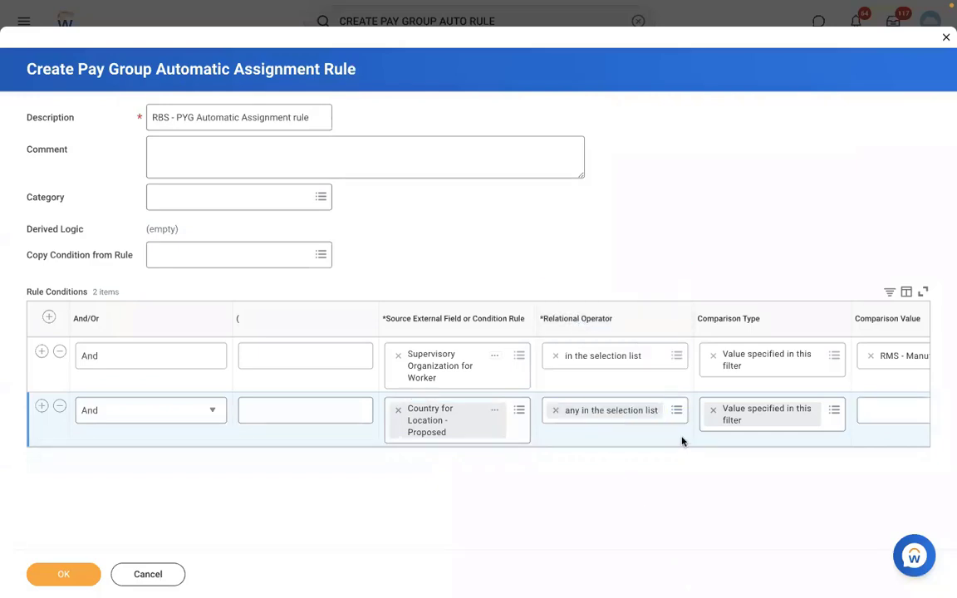
scroll(682, 441, right, 4)
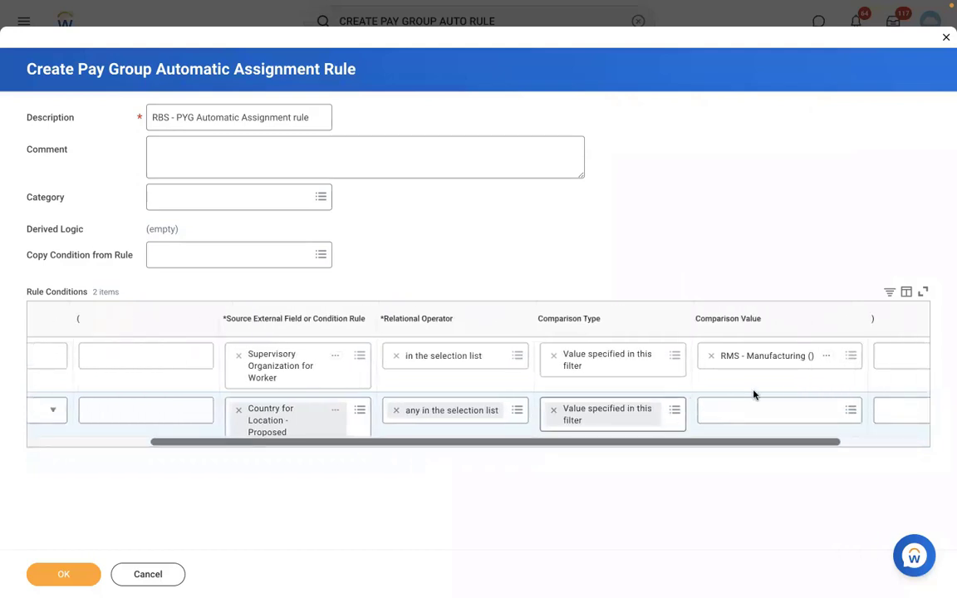
click(738, 411)
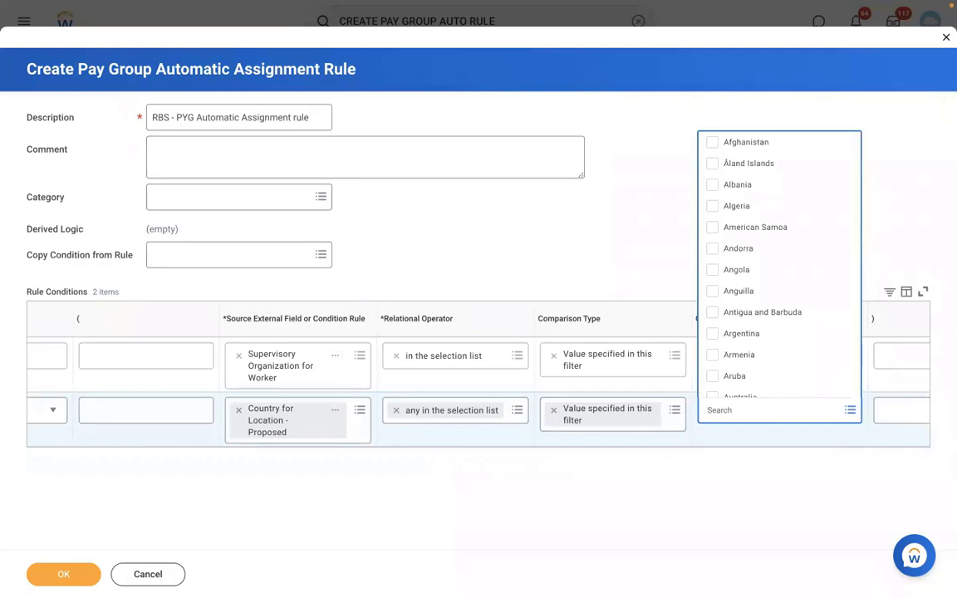
text(USA)
key(Return)
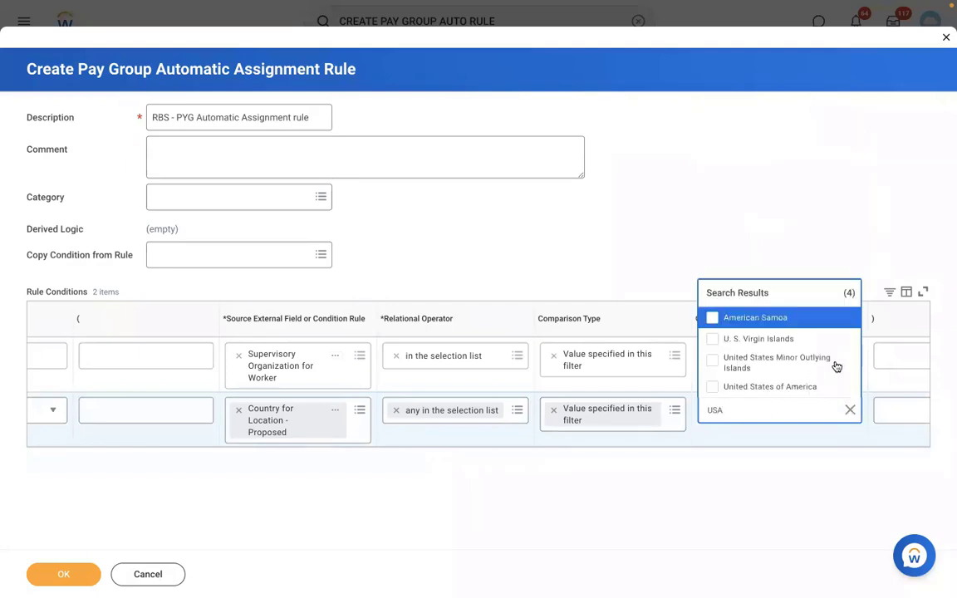
click(779, 388)
click(61, 575)
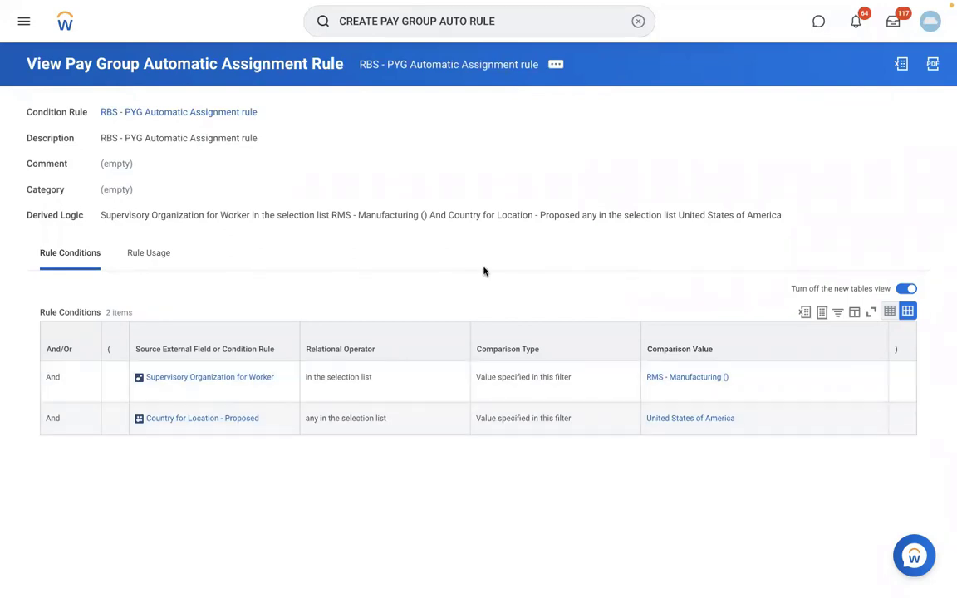
click(552, 66)
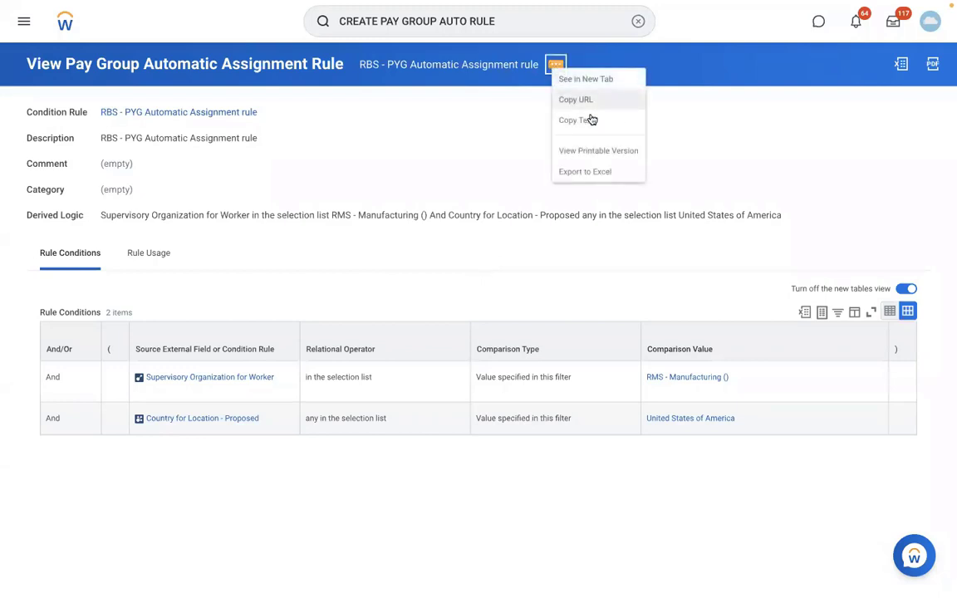
click(638, 21)
text(EDIT)
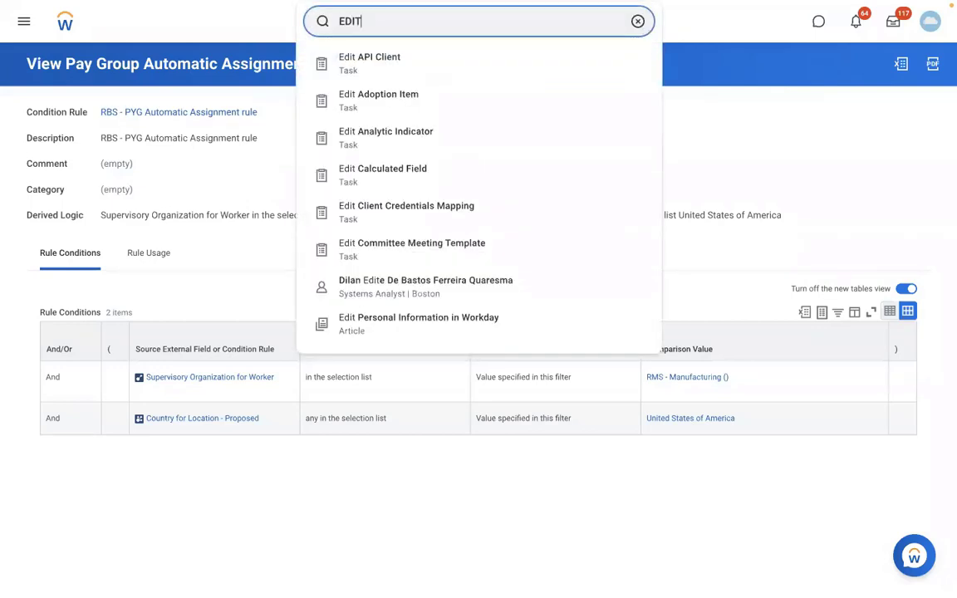
key(BackSpace)
key(BackSpace)
key(BackSpace)
key(BackSpace)
Find the View Pay Group task and open the RBS - Monthly PYG pay group.
text(VIEW PAY)
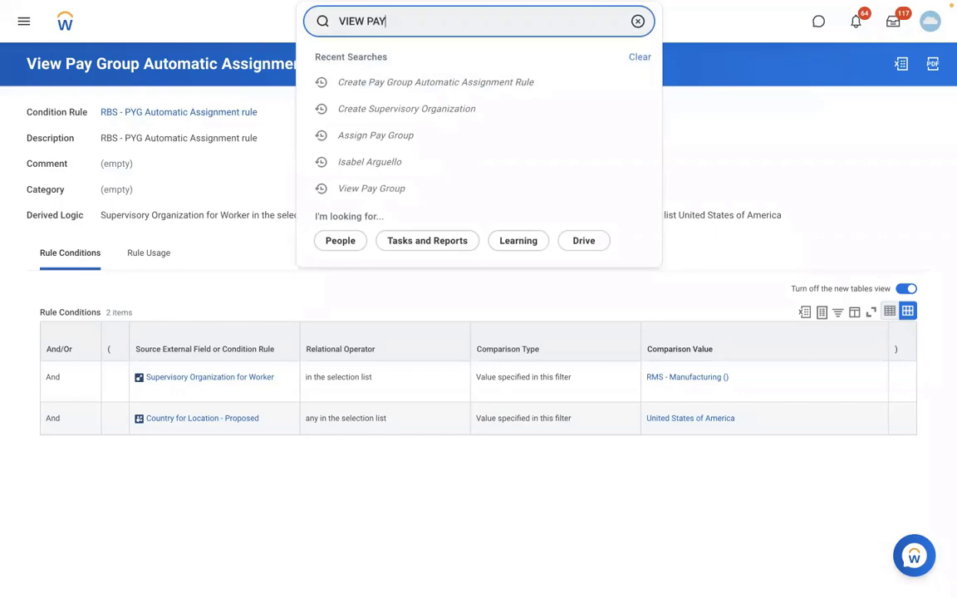
text( GROUP)
click(476, 66)
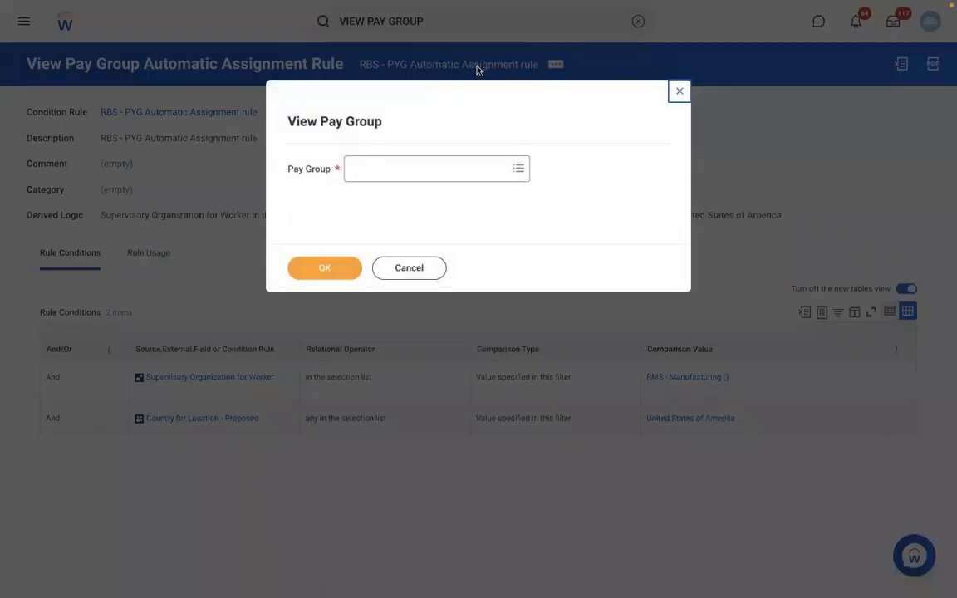
click(393, 167)
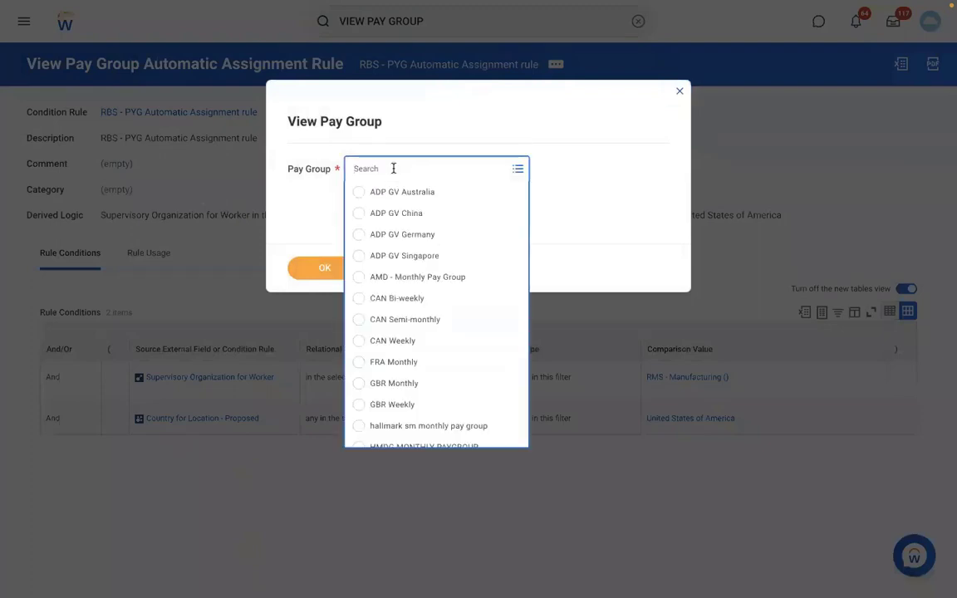
text(RBS - Monthly PYG)
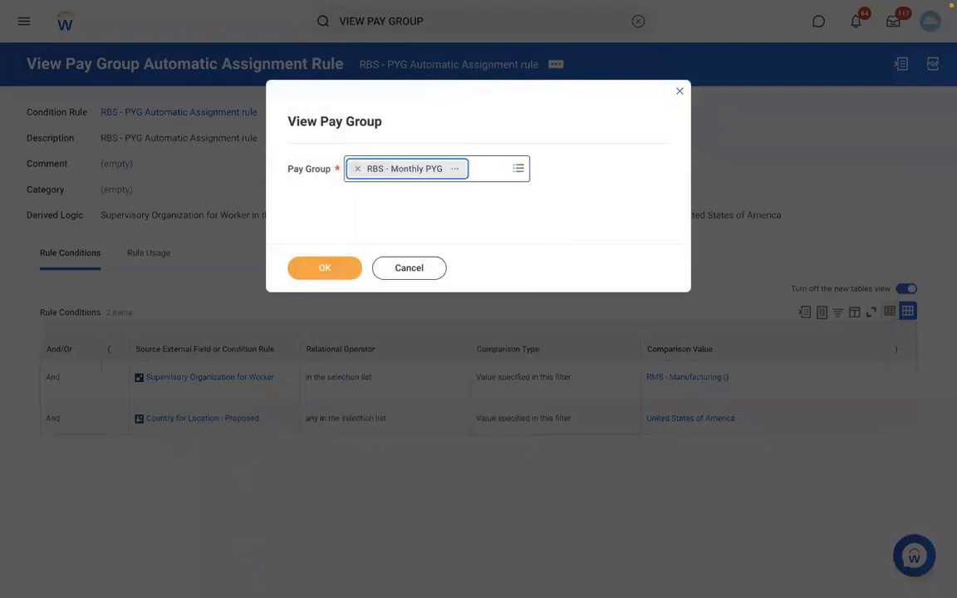
click(325, 271)
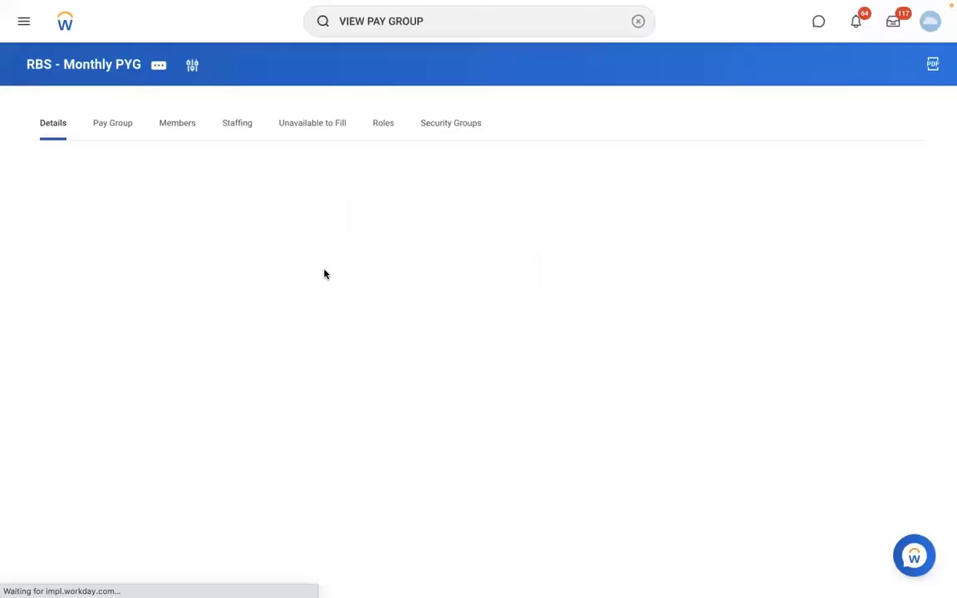
Open the pay group's organization for editing and add a pay group assignment rule row with start date 01/01/2022.
click(158, 67)
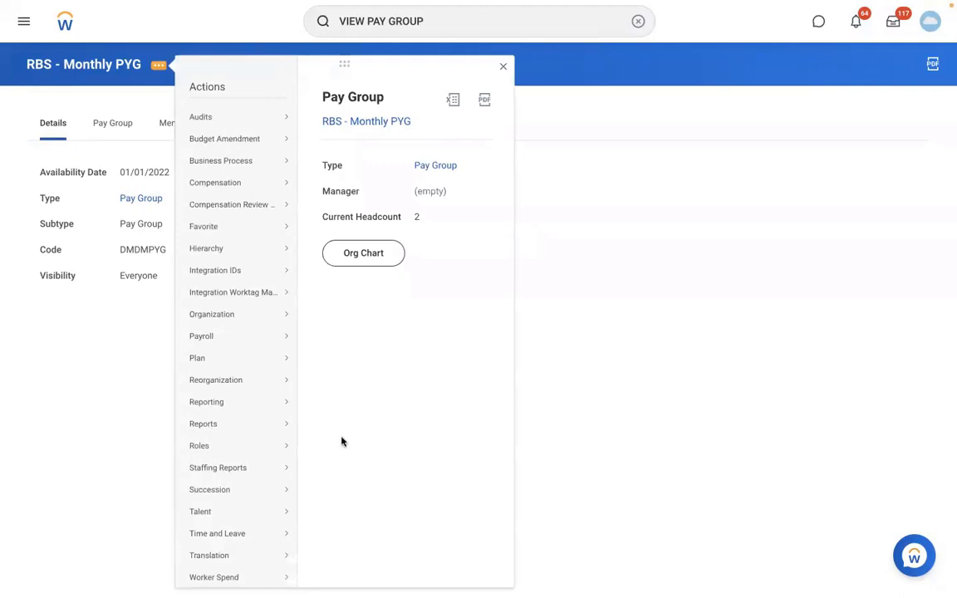
mouse_move(218, 317)
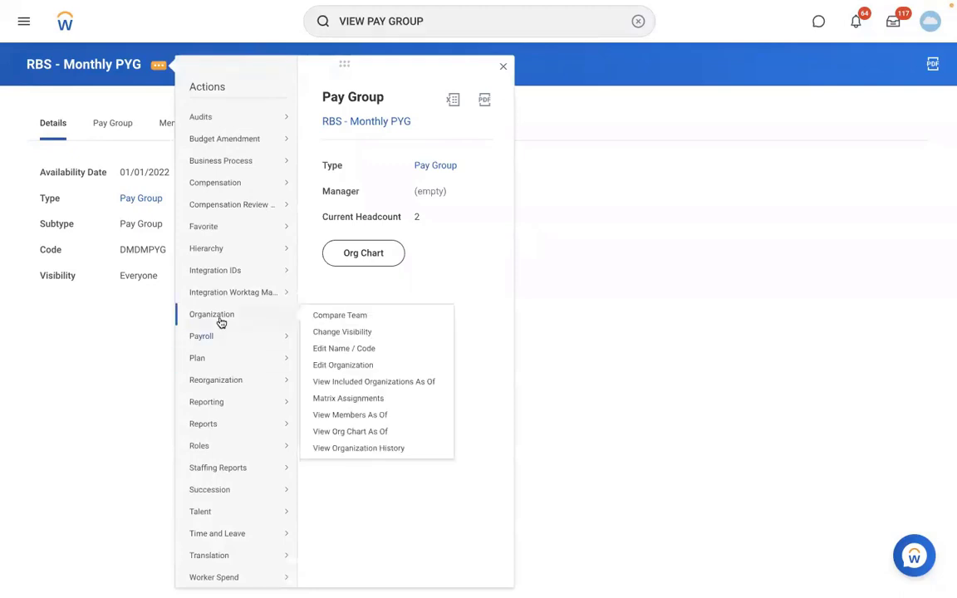
click(325, 367)
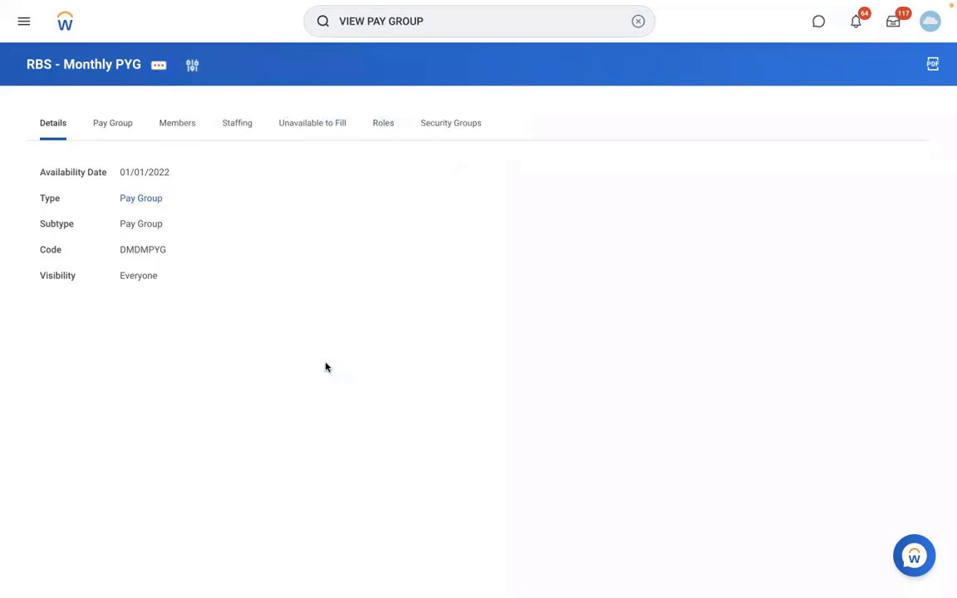
scroll(529, 402, down, 1)
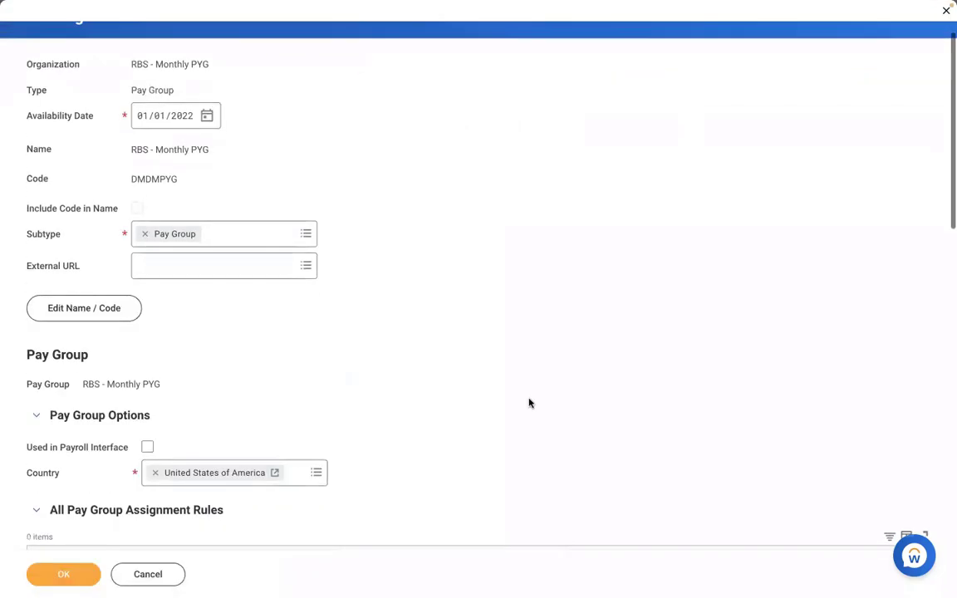
scroll(529, 403, down, 5)
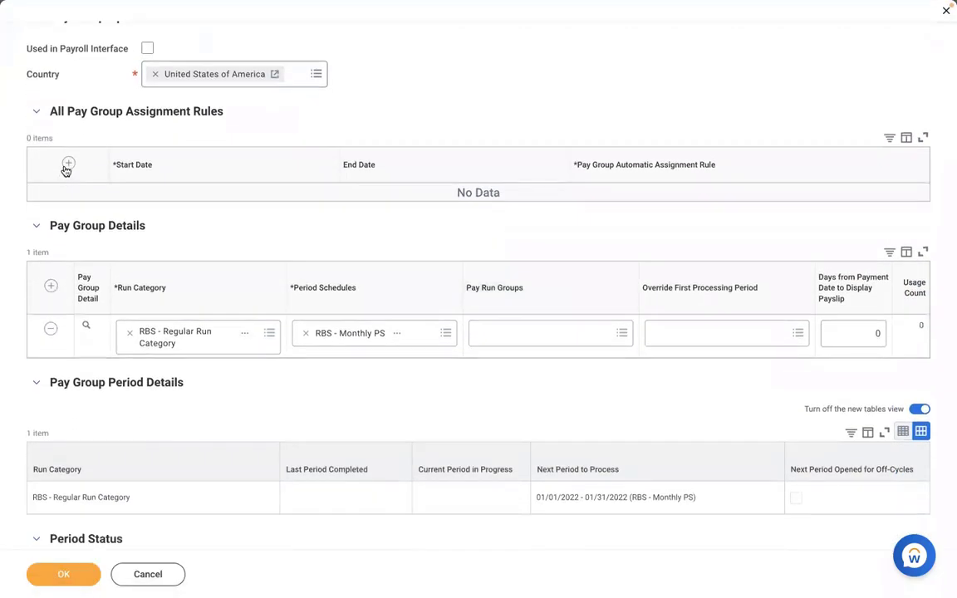
click(67, 166)
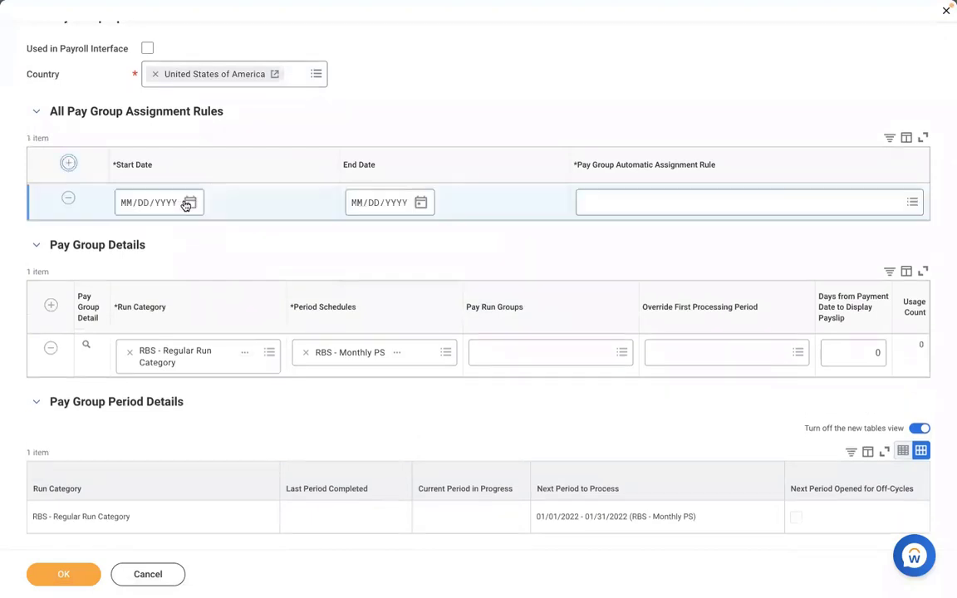
click(131, 205)
text(01012022)
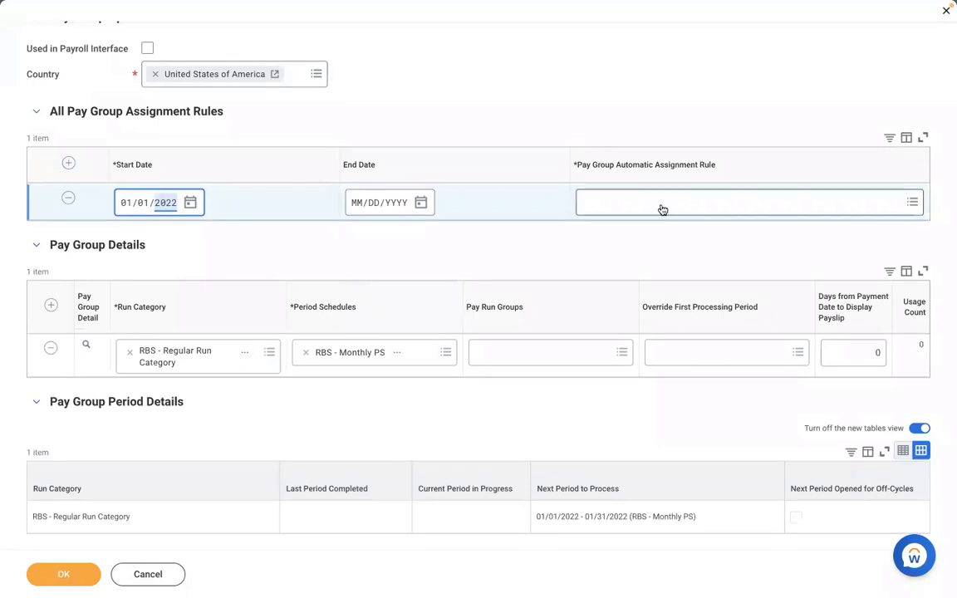
Assign RBS - PYG Automatic Assignment rule to the new assignment rule row and save the pay group.
click(635, 206)
text(RBS - PYG Automatic Assignment rule)
key(Return)
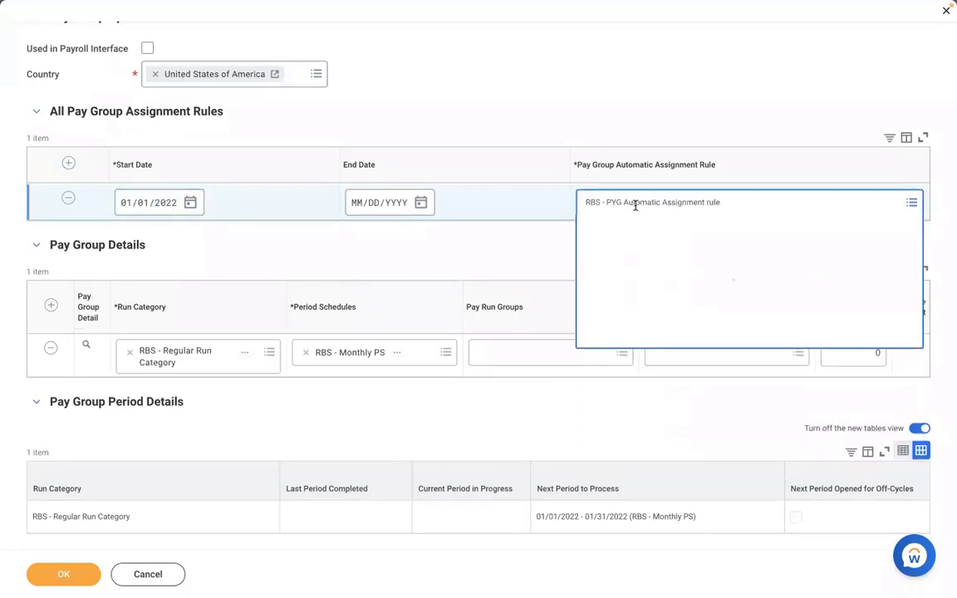
click(408, 119)
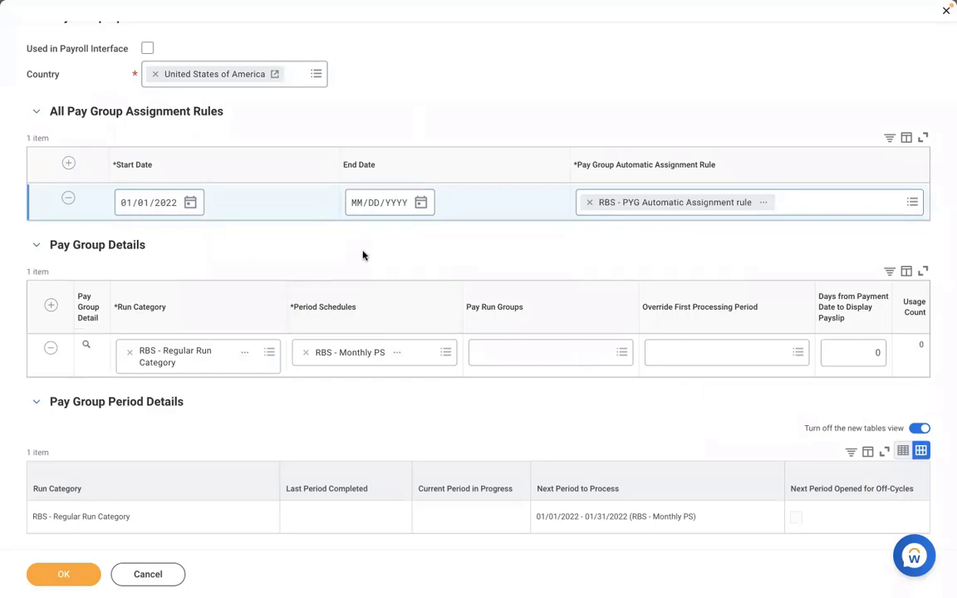
click(68, 573)
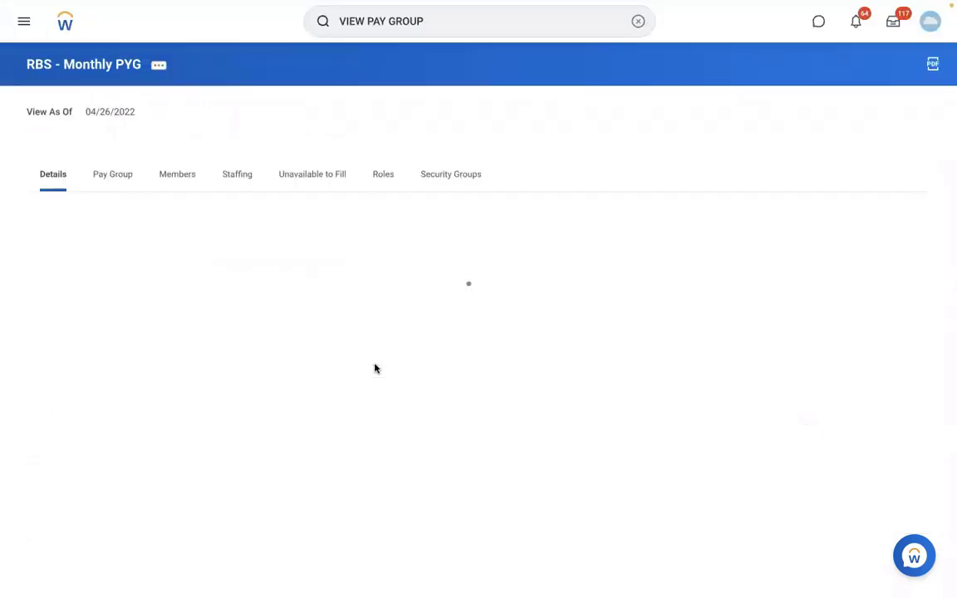
Review the saved pay group's members and its pay group assignment rules.
click(116, 182)
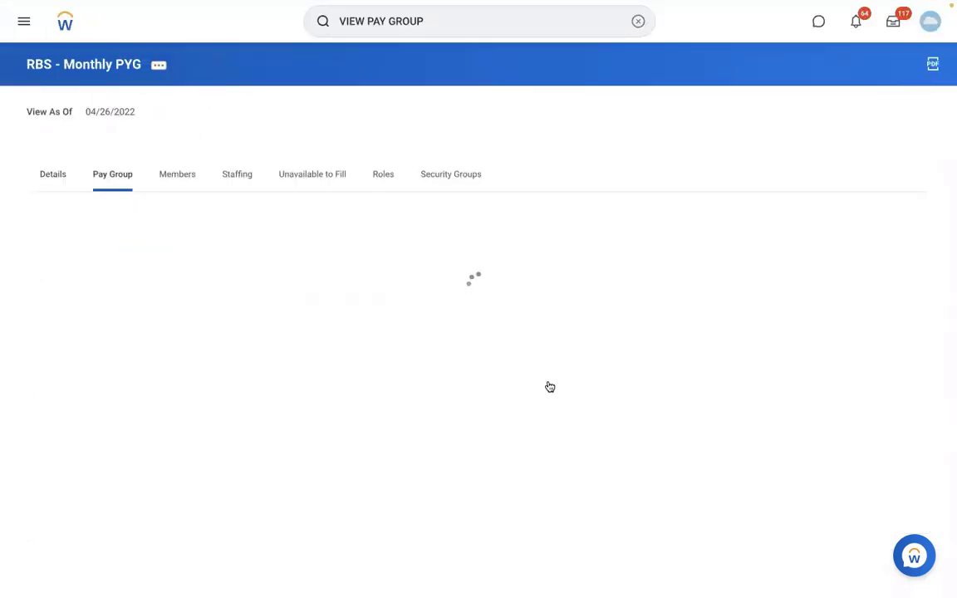
click(179, 176)
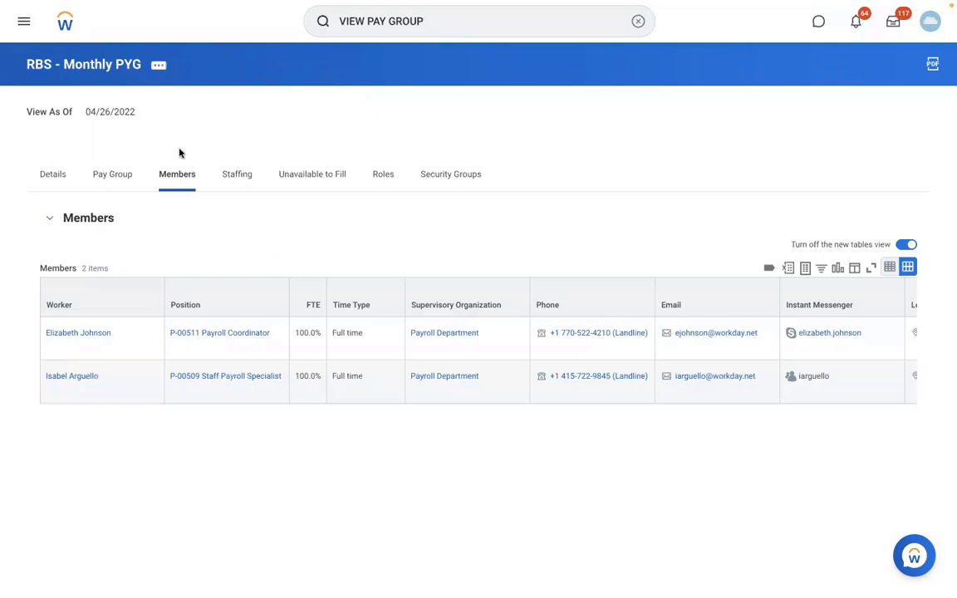
click(113, 173)
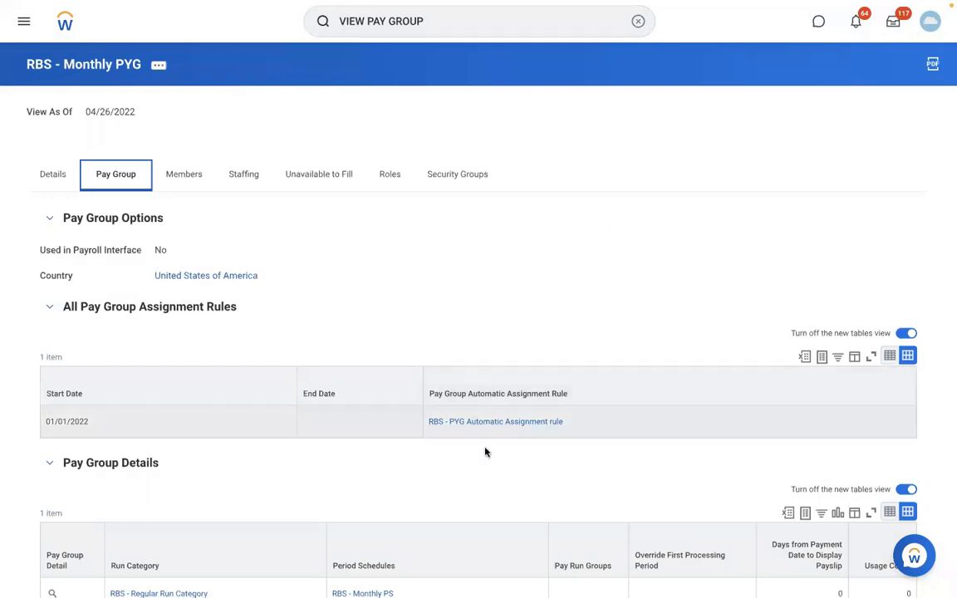
Open the assigned rule from the pay group and view the details of its RMS - Manufacturing supervisory organization.
click(526, 424)
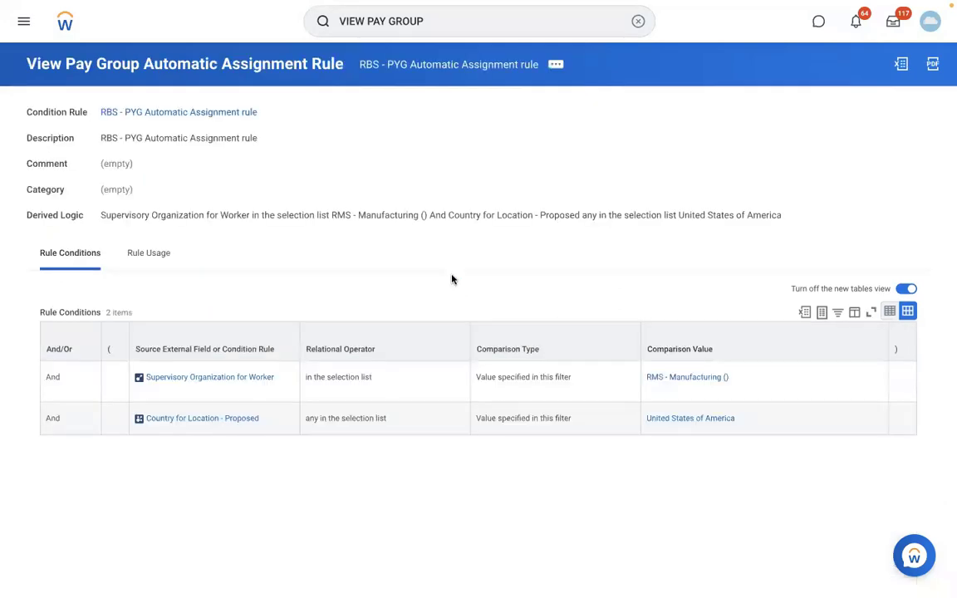
click(678, 382)
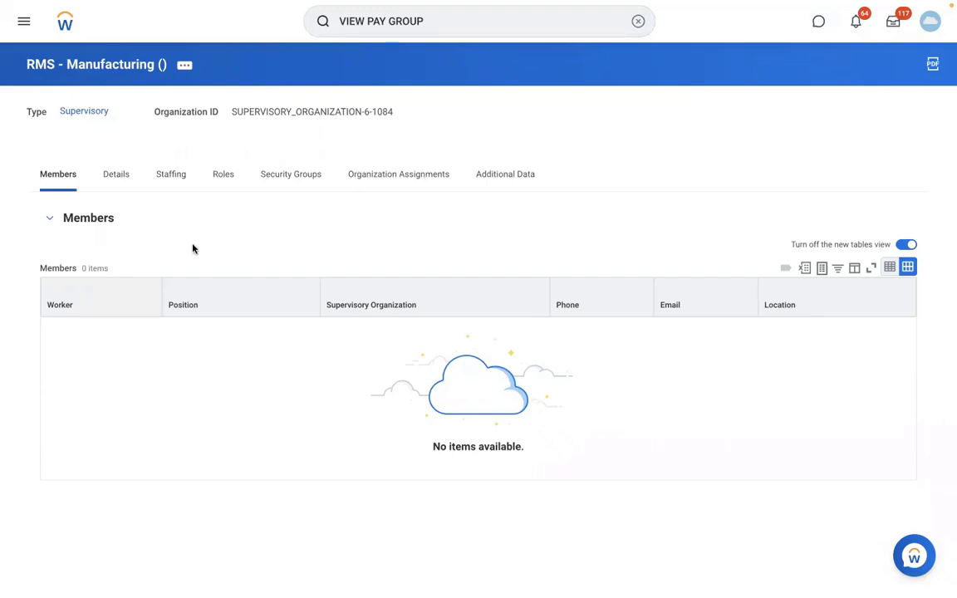
click(117, 176)
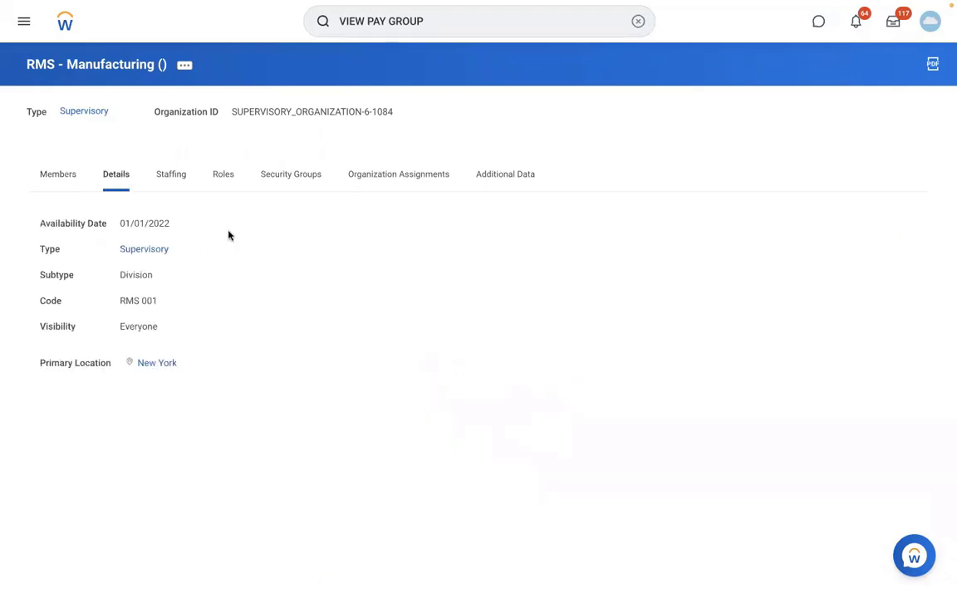
Cancel editing the reference ID of the RBS - Monthly PS period schedule and discard the changes.
click(441, 27)
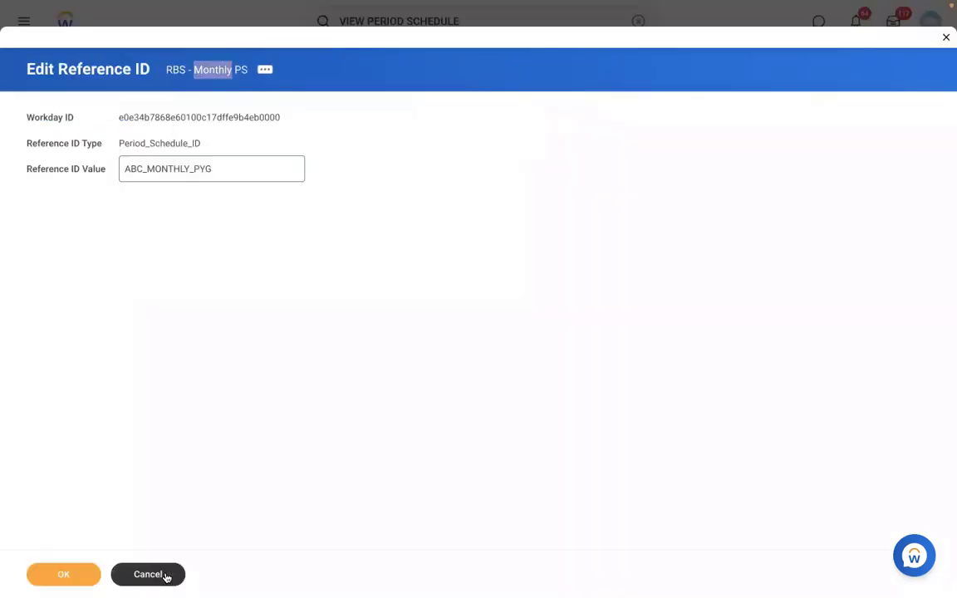
click(165, 575)
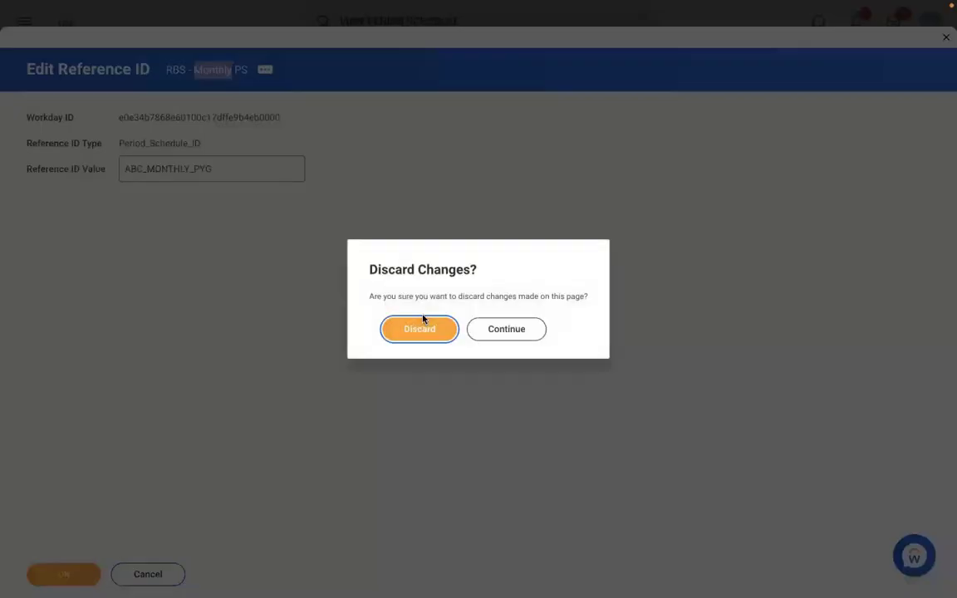
click(401, 328)
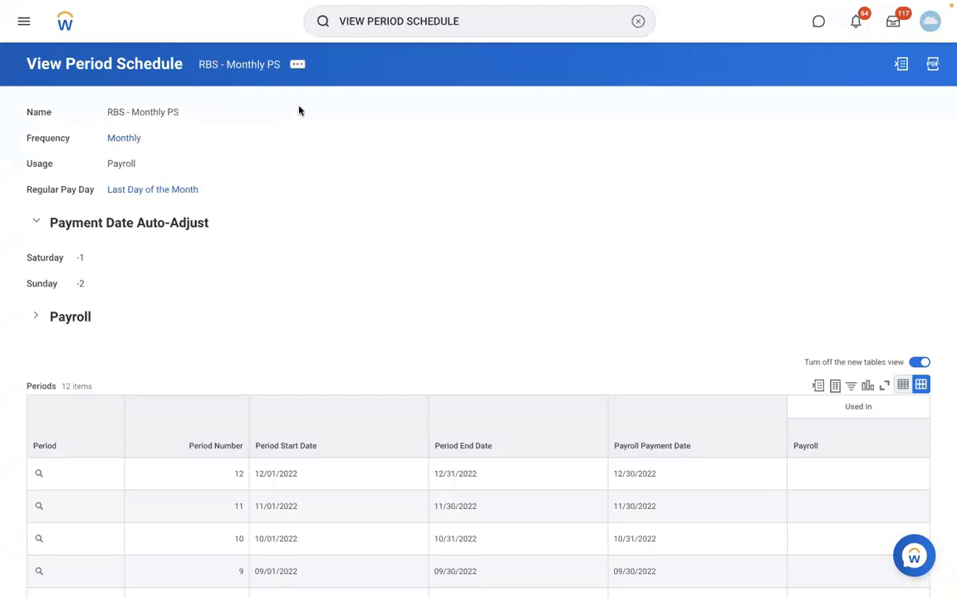
Search for the Maintain Reference IDs task and open it.
click(636, 27)
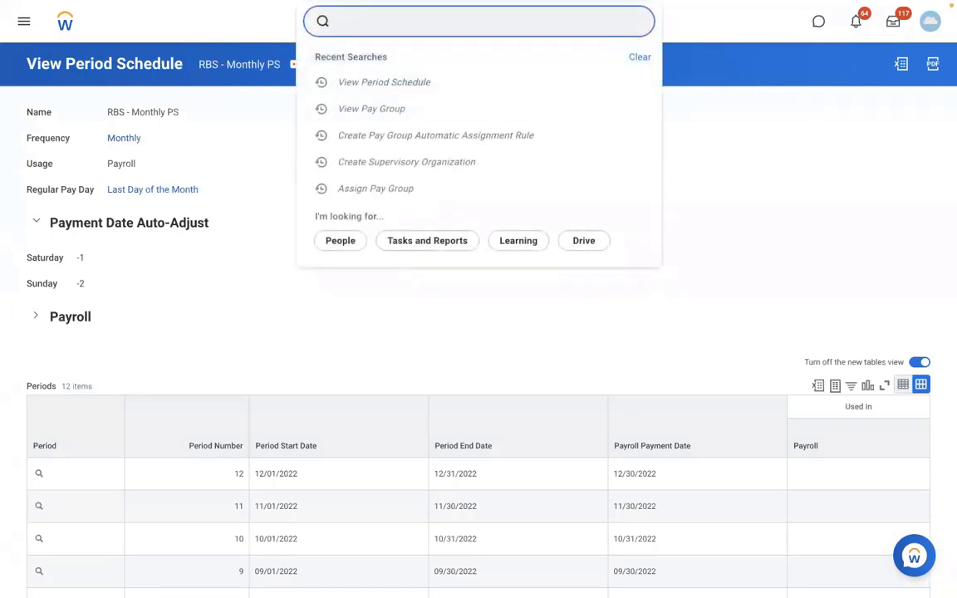
text(MAINTAIN REF ID)
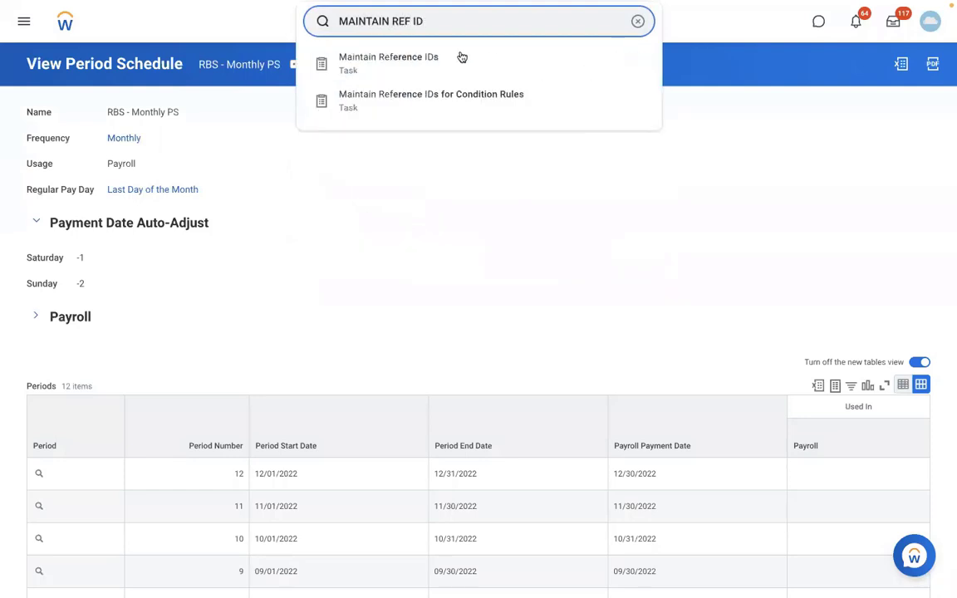
click(457, 60)
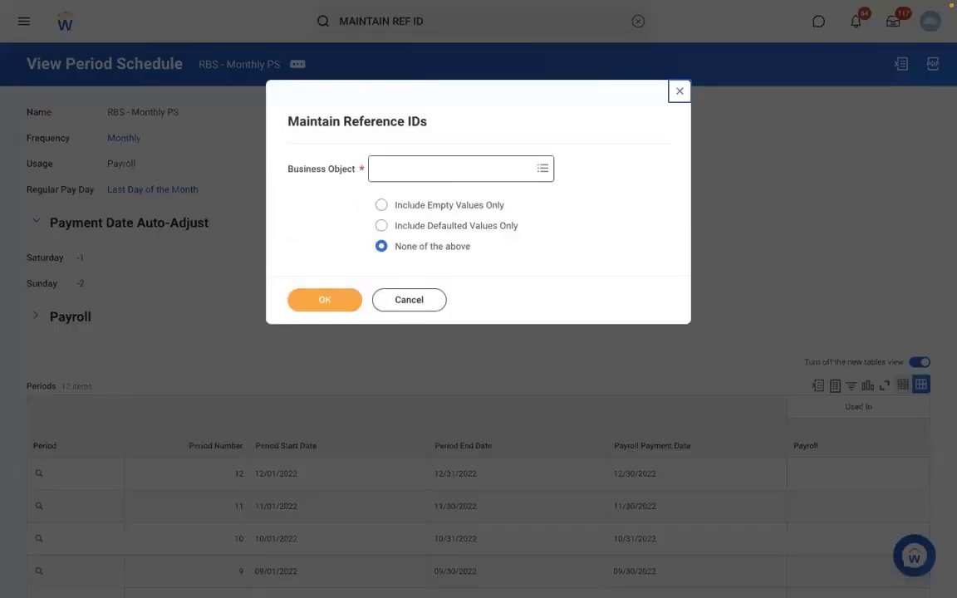
List the reference IDs for the Period Schedule business object, requesting page 1.
text(PERIOD SCH)
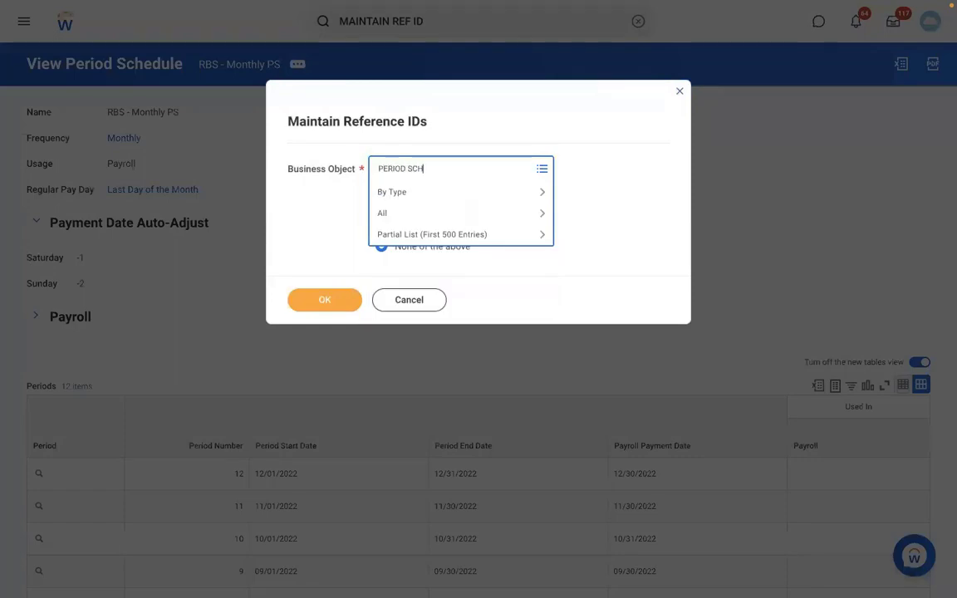
key(Return)
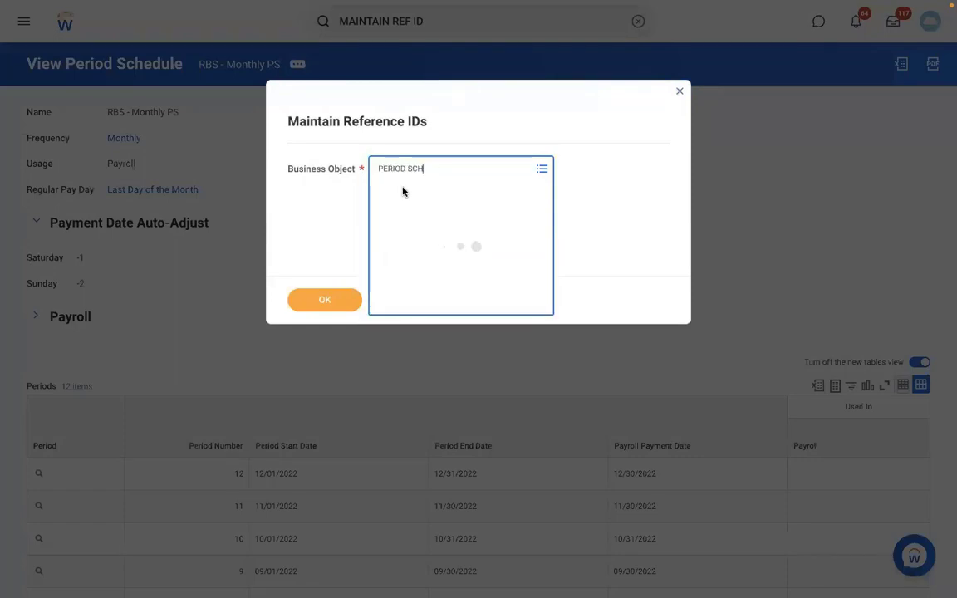
click(452, 221)
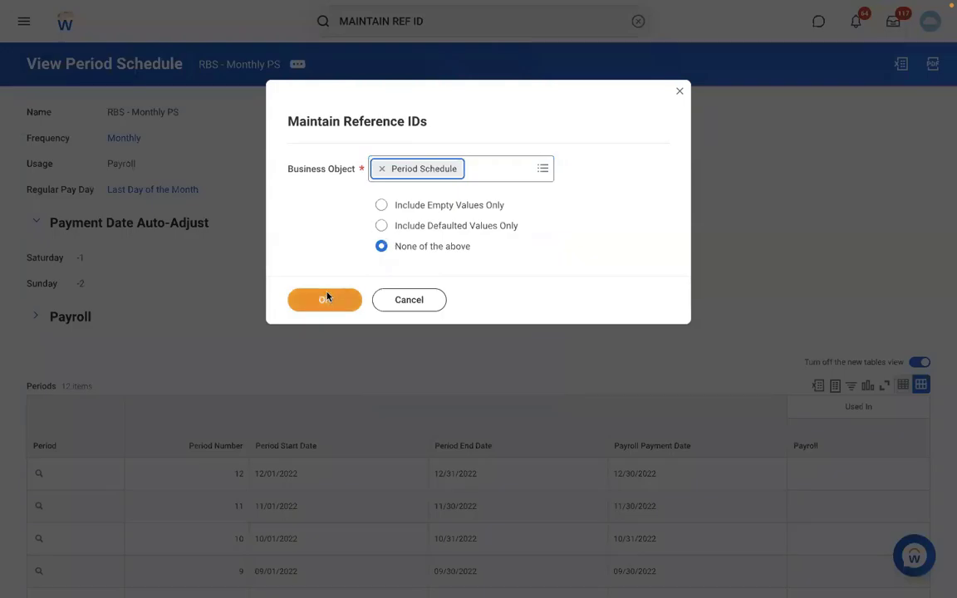
click(326, 297)
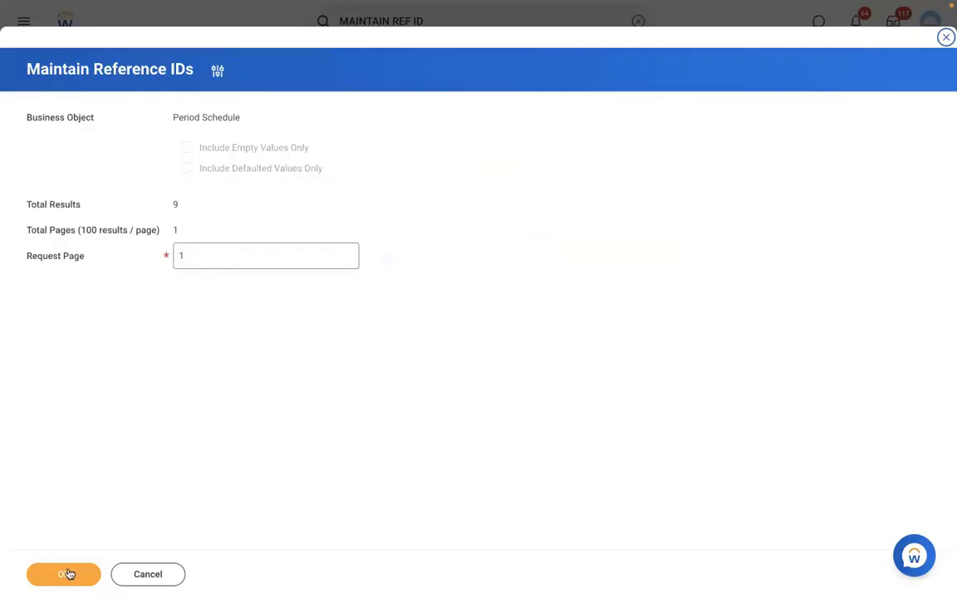
click(70, 574)
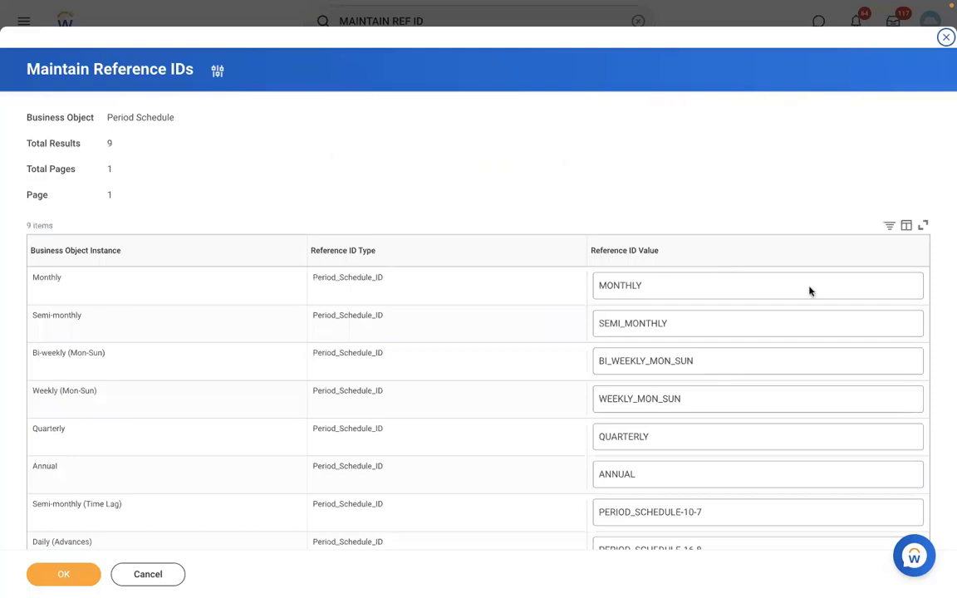
Examine the Bi-weekly (Mon-Sun) period schedule's reference ID value, and switch to the Word document with the payroll setup list.
double_click(810, 351)
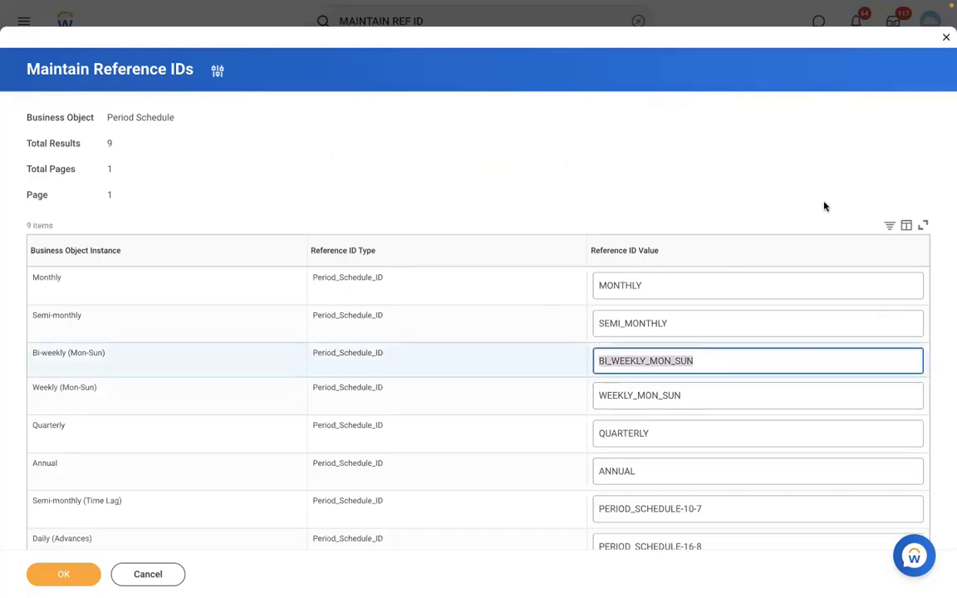
click(824, 206)
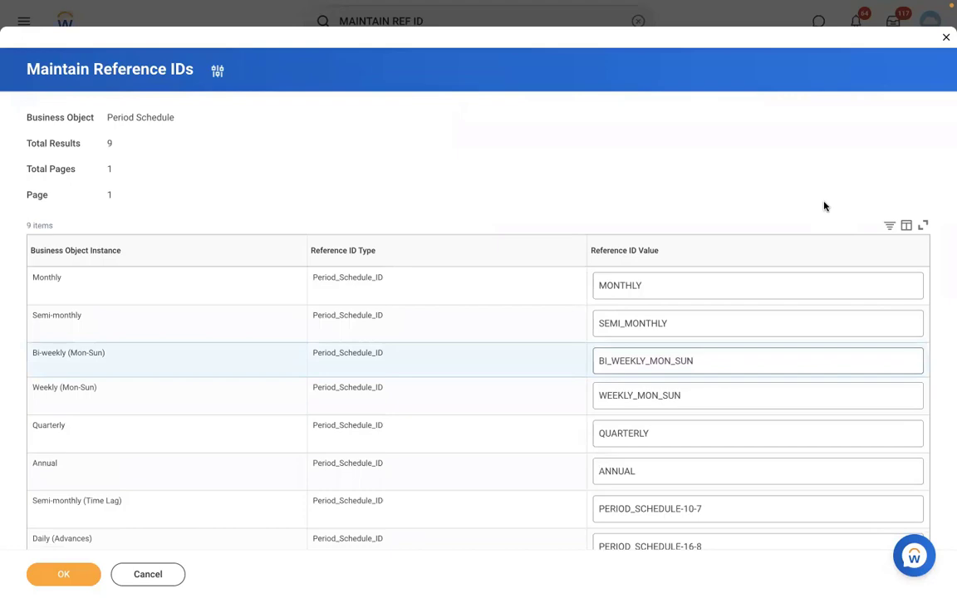
key(ctrl+Left)
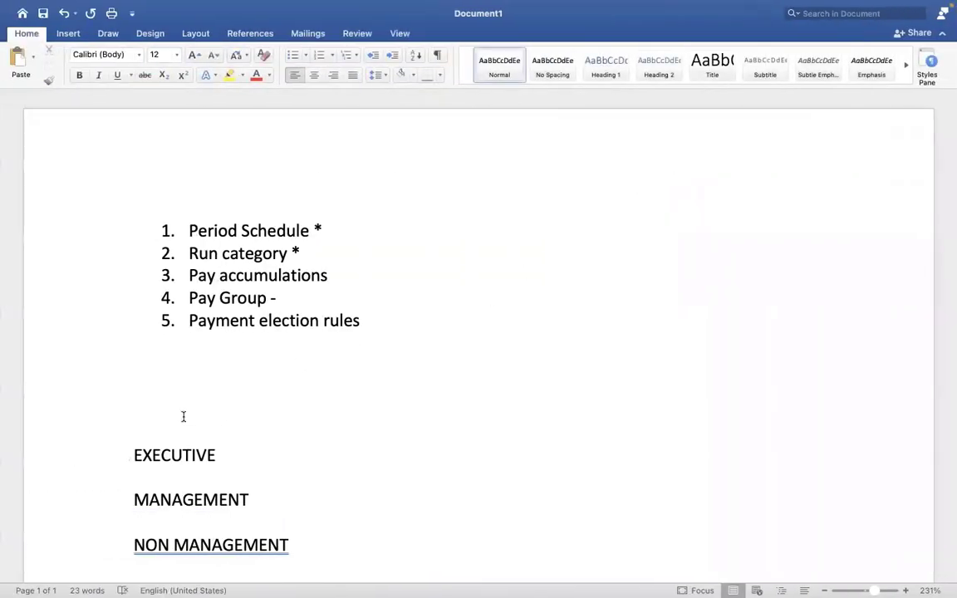
Add blank lines between the payroll setup list and the EXECUTIVE heading to make room for a second list.
click(185, 416)
key(Up)
key(Return)
key(Return)
key(Return)
key(Return)
key(Return)
key(Return)
key(Return)
key(Return)
key(Return)
key(Return)
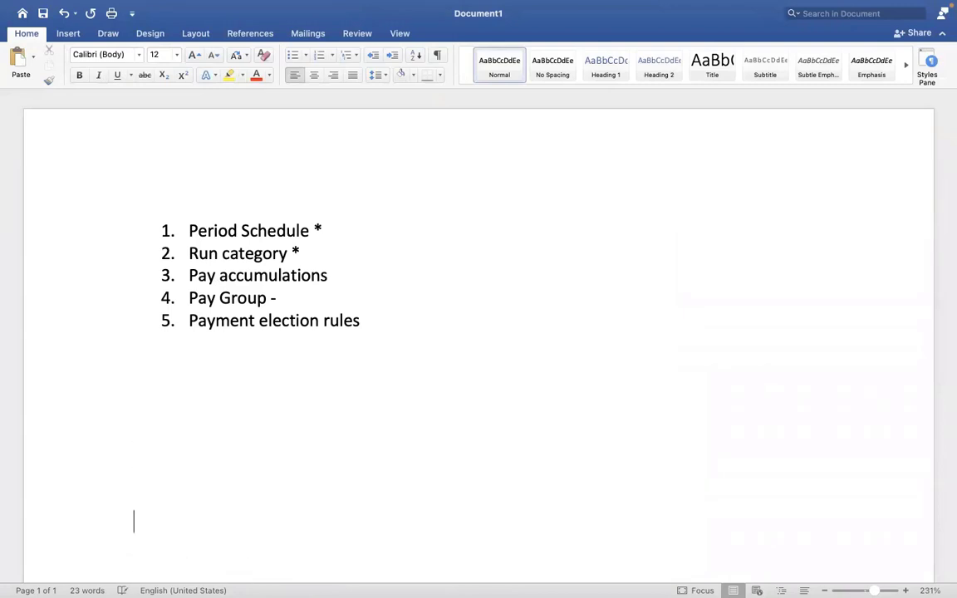
click(188, 370)
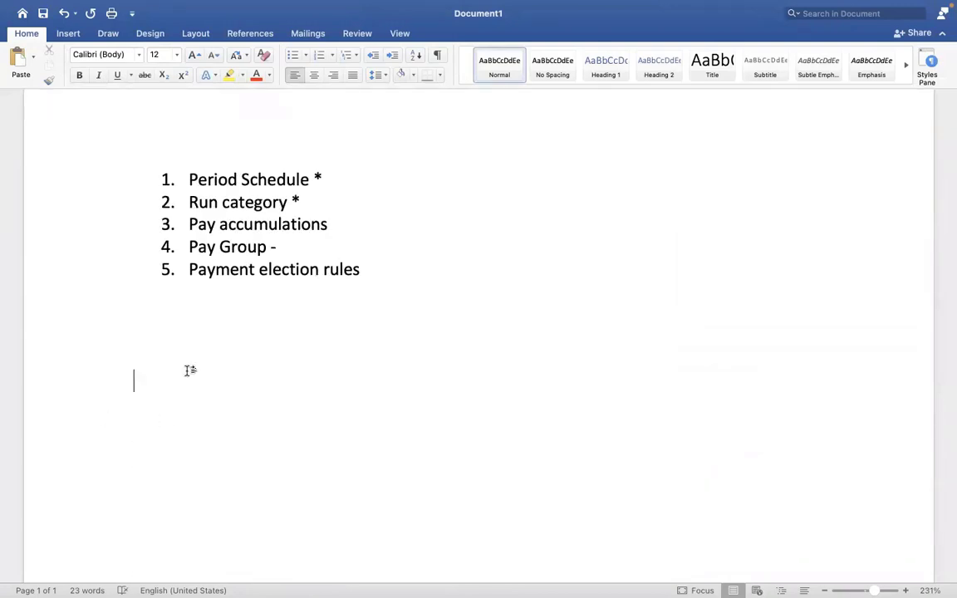
Start a new numbered list in the blank space with the first item "Assign PYG at worker level.".
text(1. aSSI)
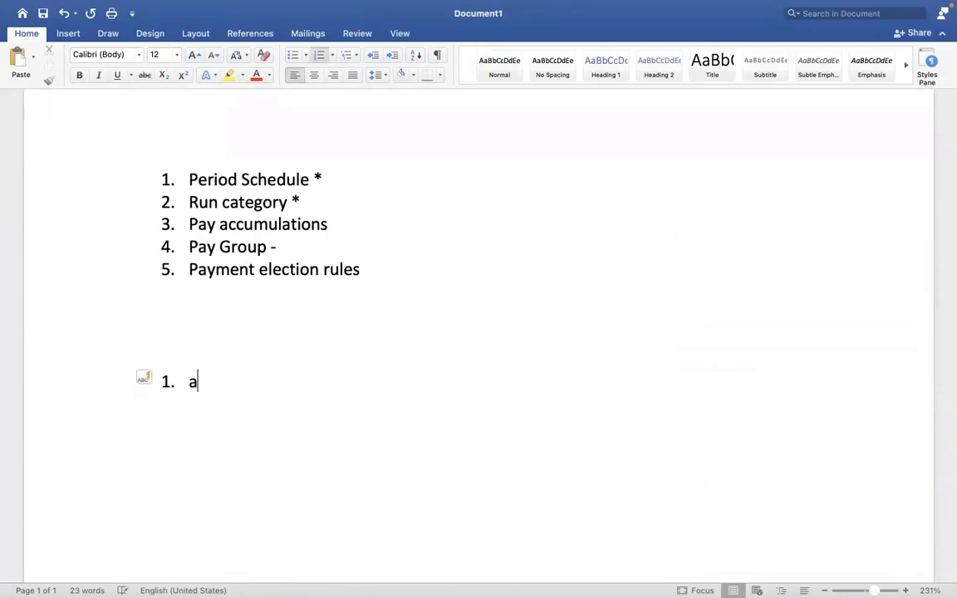
text(GN pyg)
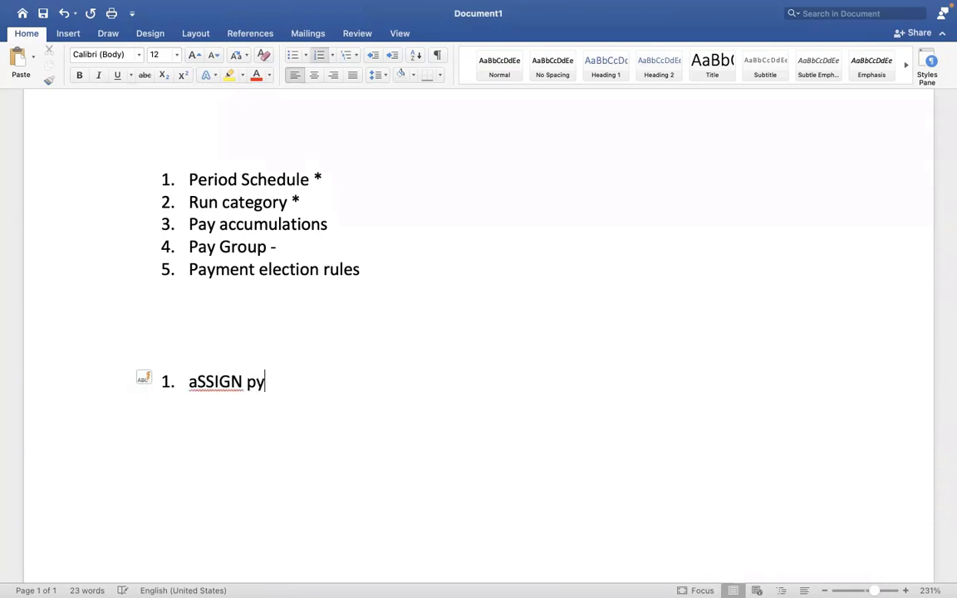
key(BackSpace)
key(BackSpace)
key(BackSpace)
key(BackSpace)
key(BackSpace)
key(BackSpace)
key(BackSpace)
key(BackSpace)
key(BackSpace)
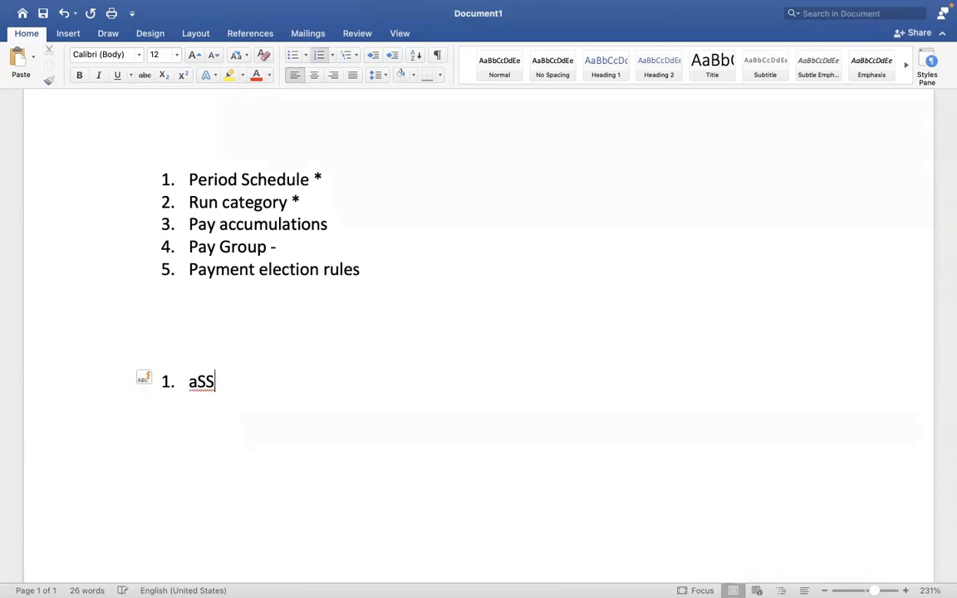
key(BackSpace)
text(Assign PYG)
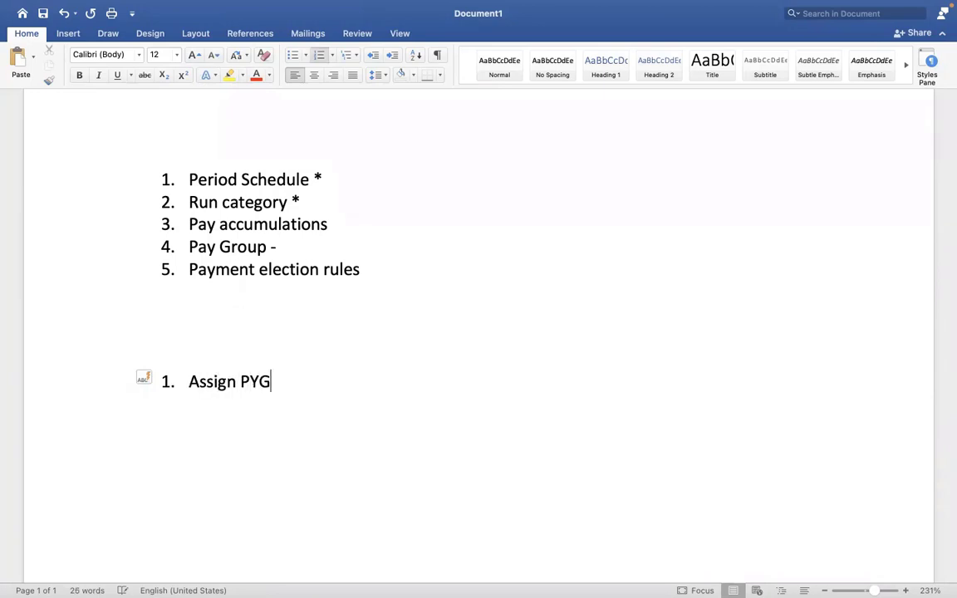
text( at worker level.)
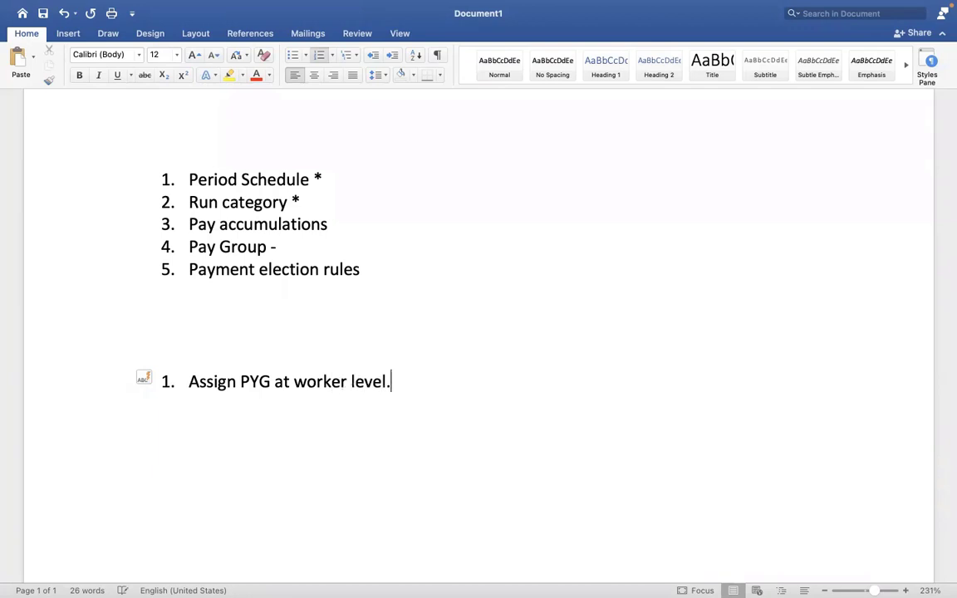
Add "Assign PYG task" as the second item of the new numbered list.
key(Return)
text(Assi)
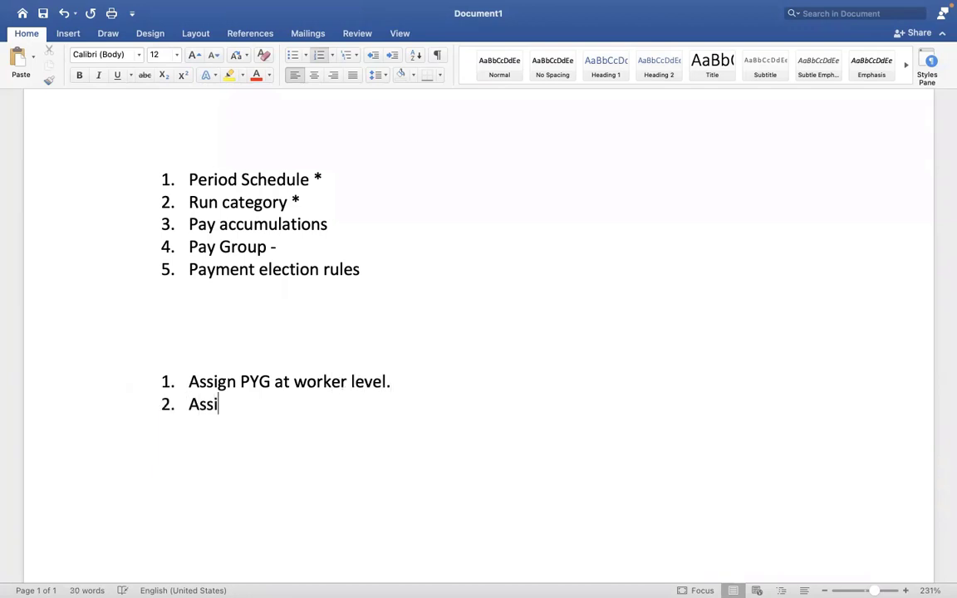
text(gn PYG )
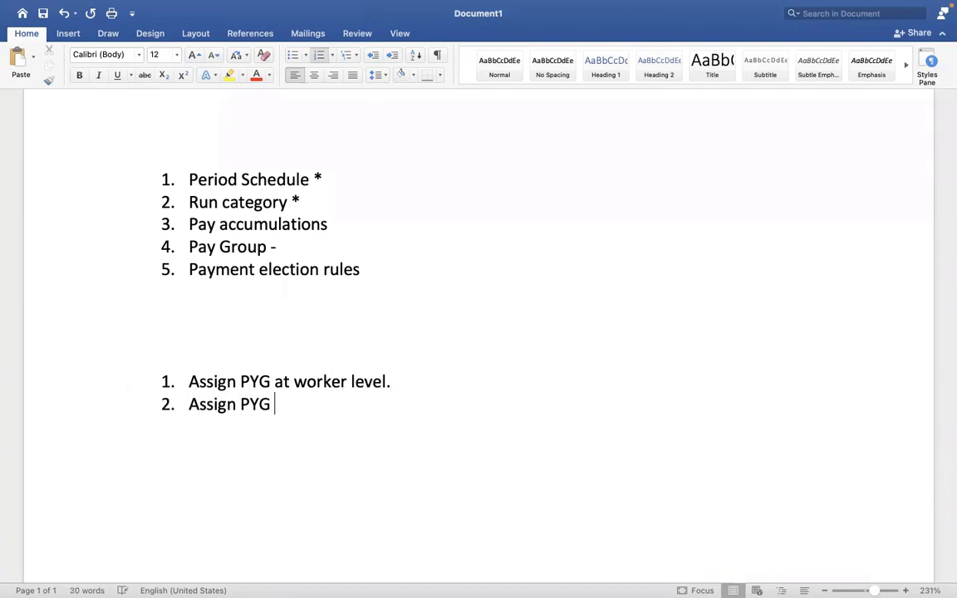
text(at)
key(BackSpace)
key(BackSpace)
key(BackSpace)
text(task)
Add "Assign pay group – Auto rule" as the third item of the new numbered list.
key(Return)
text(A)
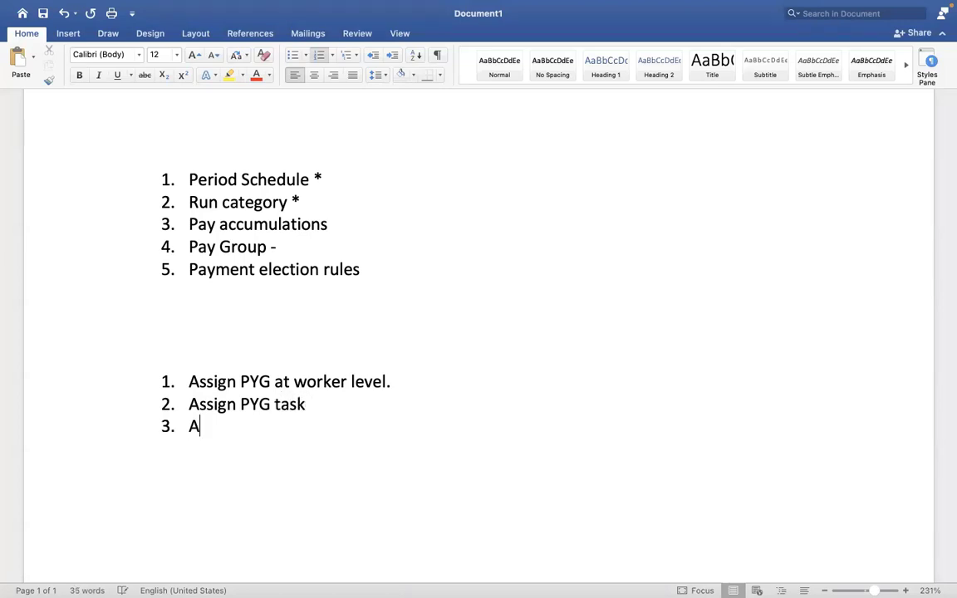
text(ssign p)
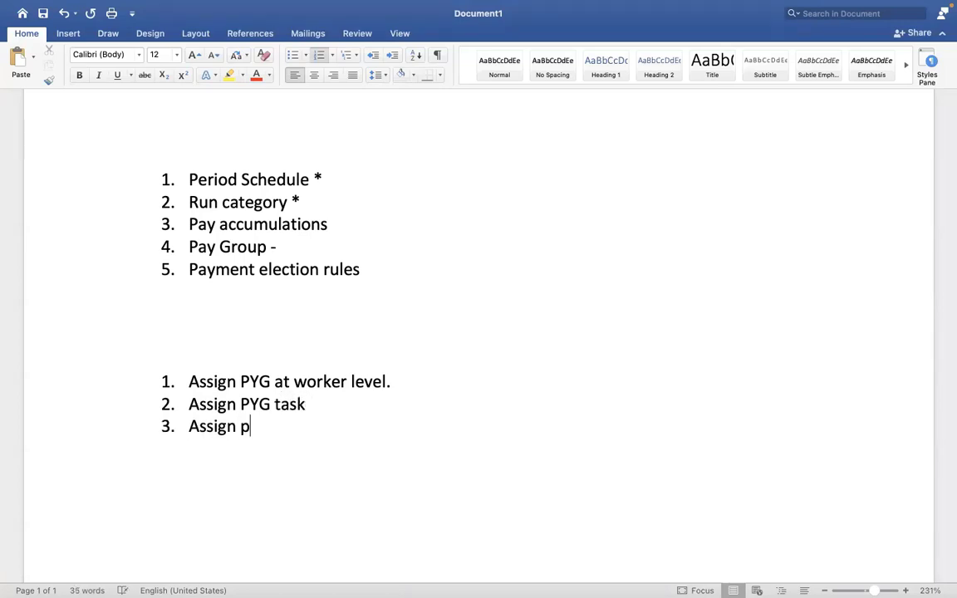
text(ay group - A)
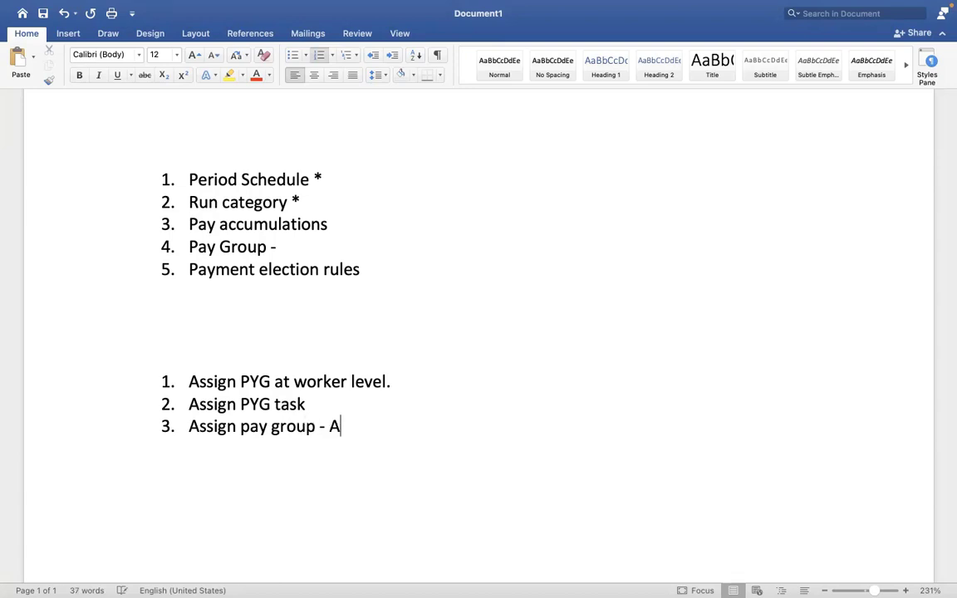
text(uto rule)
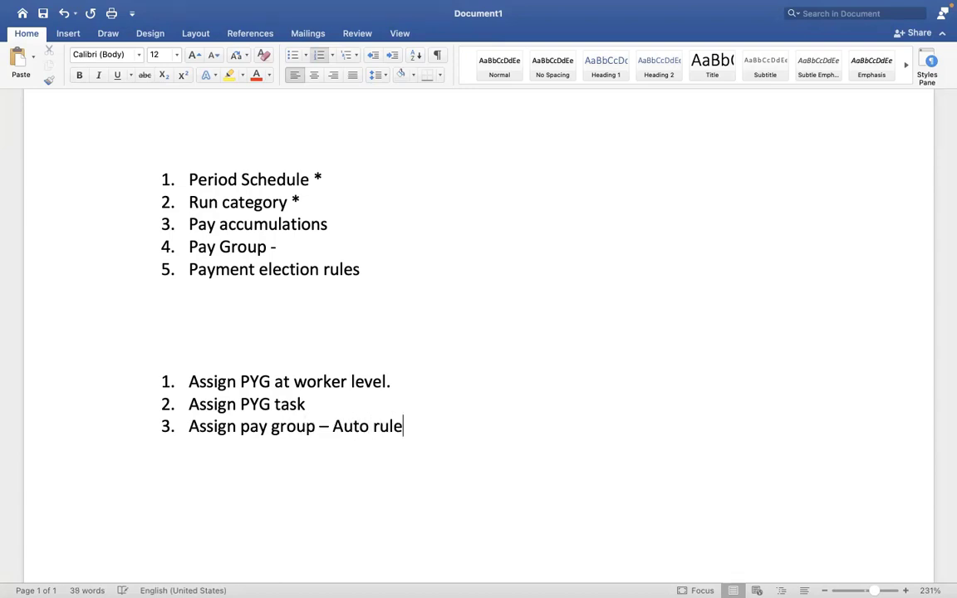
Add "Assign pay group - EIB" as the fourth list item, and select the list's first two items.
key(Return)
text(Assign )
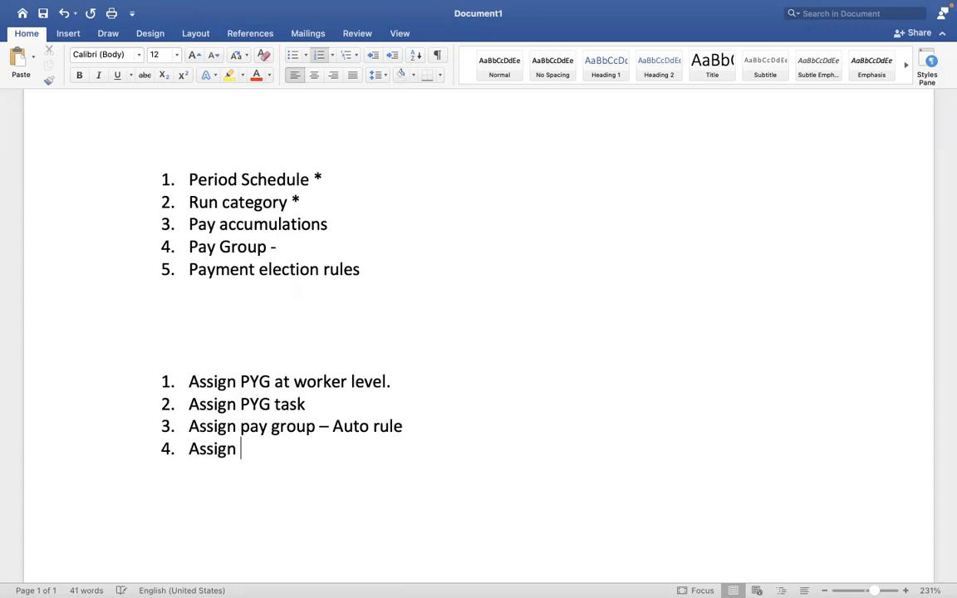
text(pay group - )
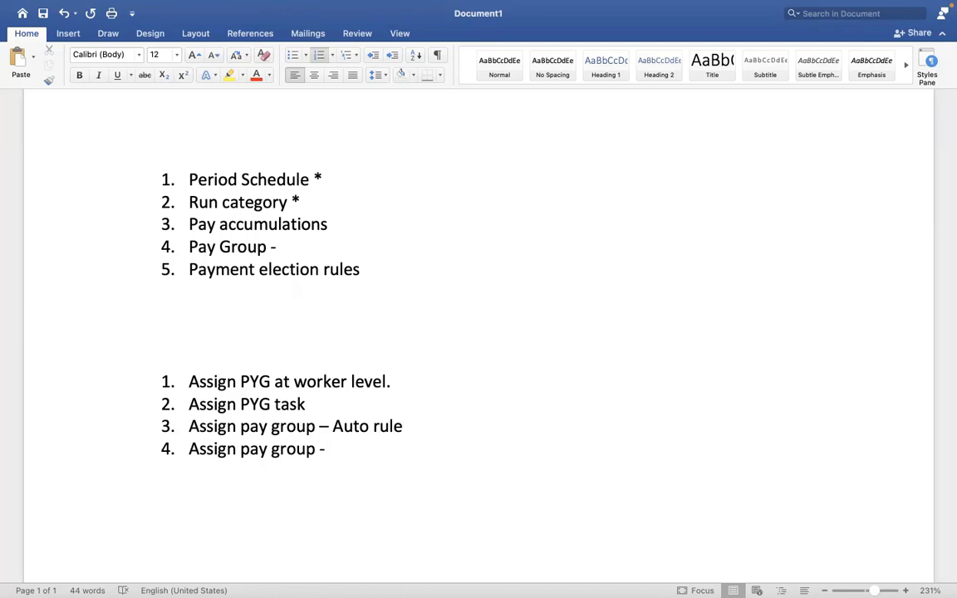
text(EIB)
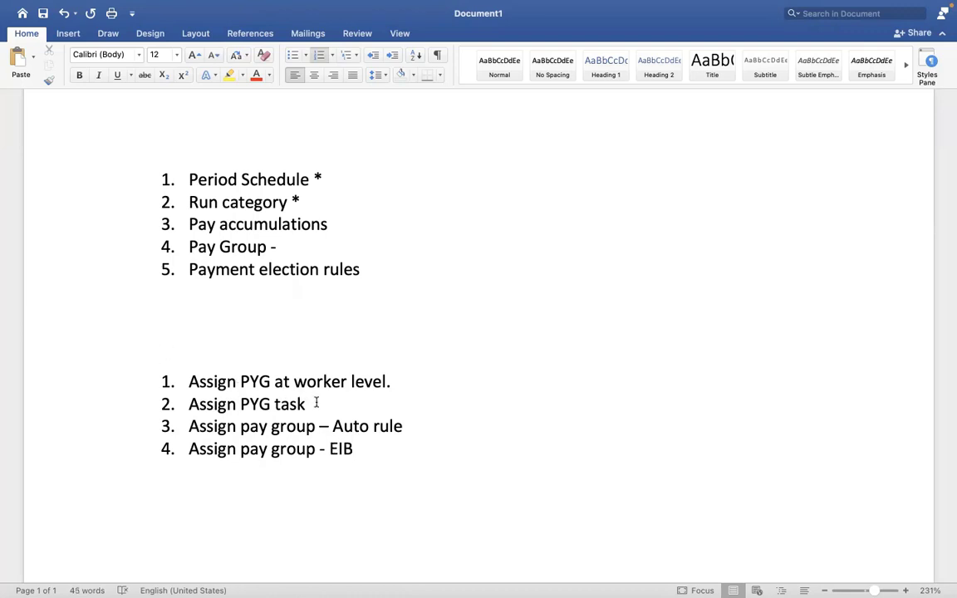
drag(317, 402, 191, 365)
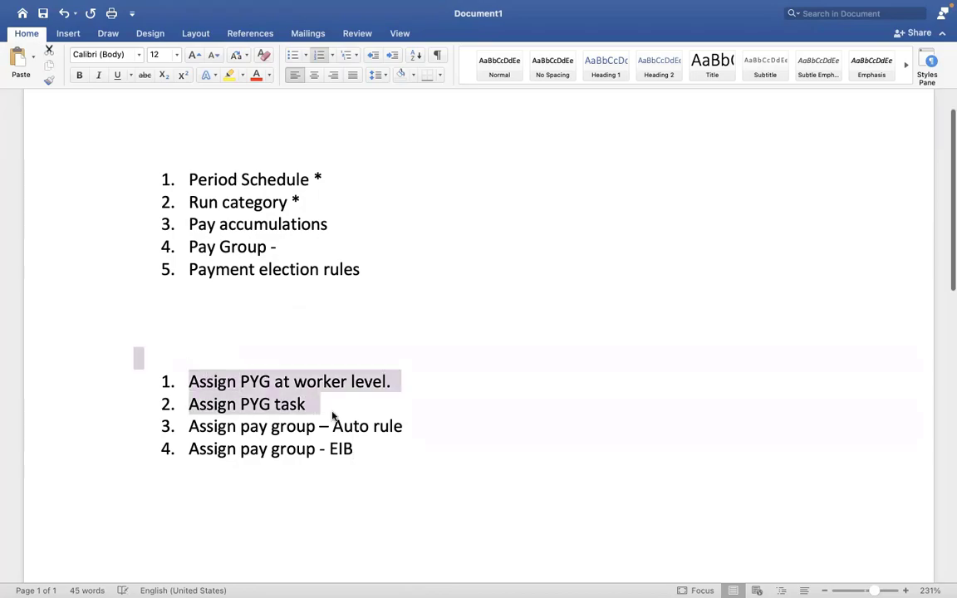